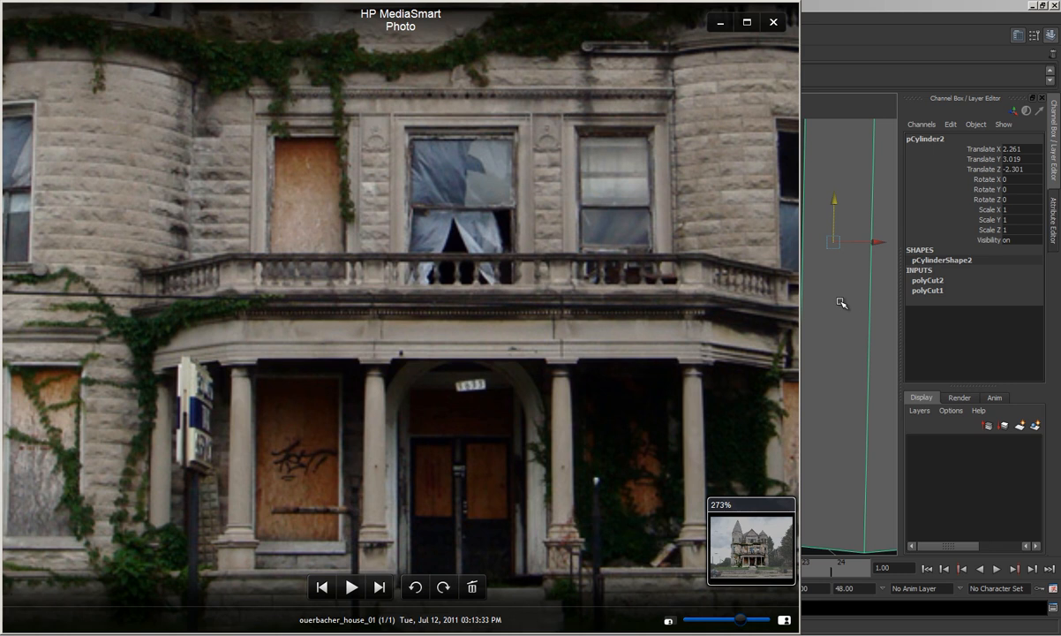
Step: Duplicate the railing post right of the balusters, rotate it about -40 degrees in Y and place it at the right angled railing's tower end
left_click(853, 397)
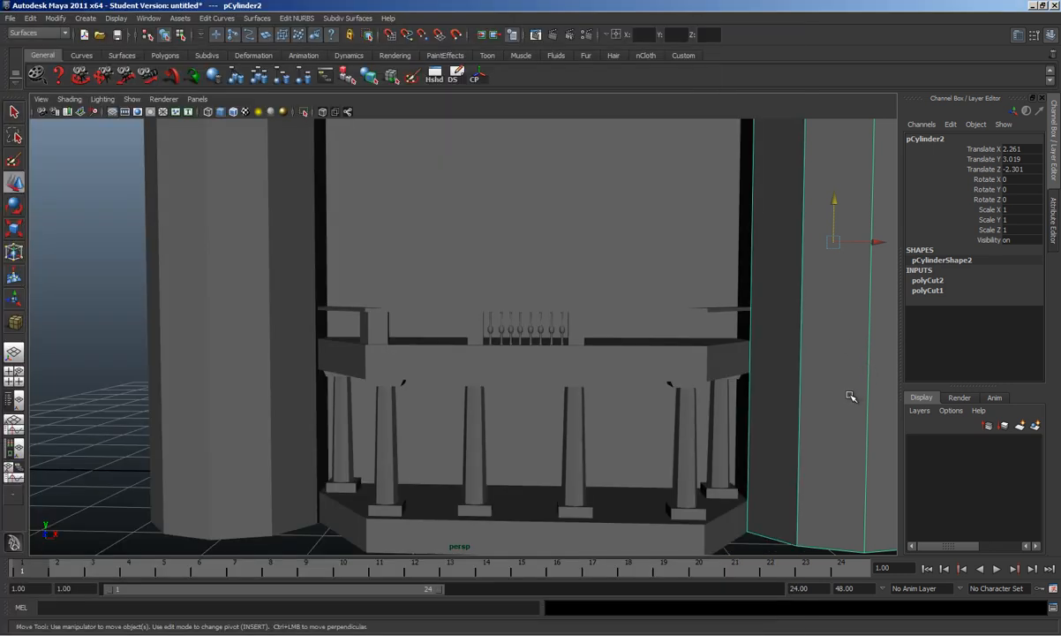
left_click(578, 325)
left_click(454, 78)
left_click_drag(654, 296, 818, 372, "alt")
middle_click_drag(804, 363, 542, 327, "alt")
right_click_drag(542, 327, 557, 340, "alt")
left_click_drag(557, 339, 562, 370, "alt")
key("r")
key("e")
key("w")
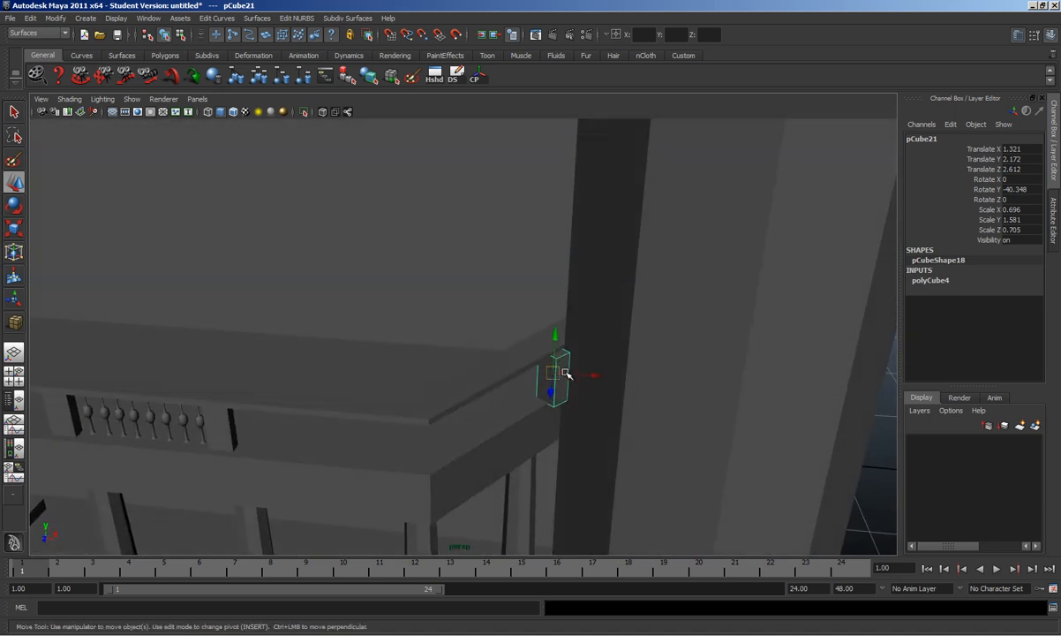
Step: Fine-tune the right end post's position under the angled handrail to about X 1.258, Z 2.558
left_click_drag(526, 360, 491, 338)
left_click_drag(588, 388, 502, 403)
right_click_drag(549, 394, 441, 348, "alt")
scroll(466, 431, "up", 6)
left_click_drag(467, 430, 514, 391, "alt")
scroll(606, 412, "up", 3)
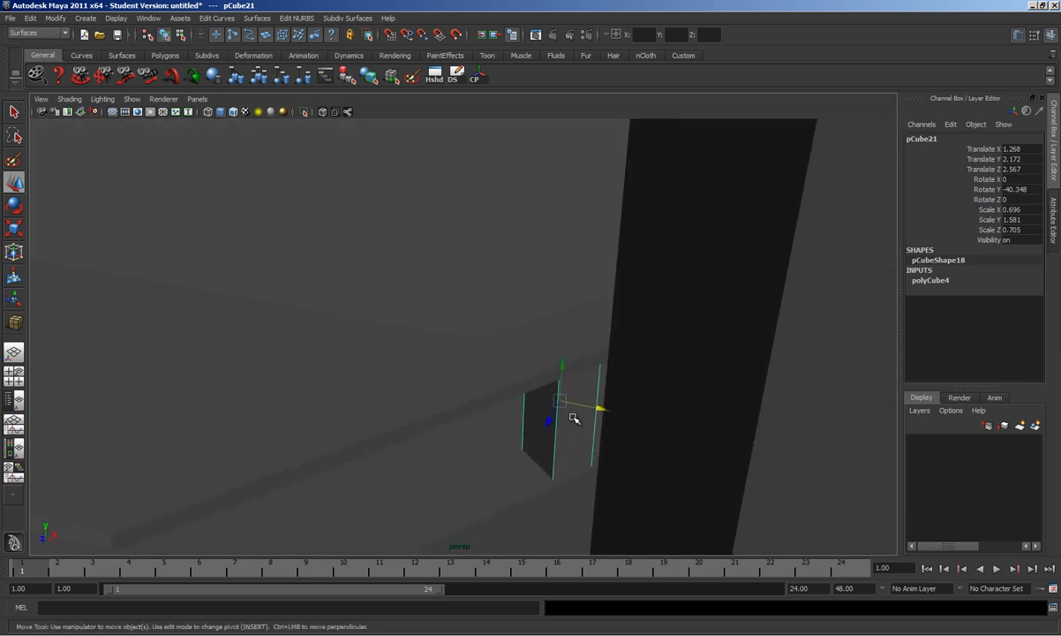
key("w")
left_click_drag(536, 404, 529, 395)
left_click_drag(582, 421, 577, 416)
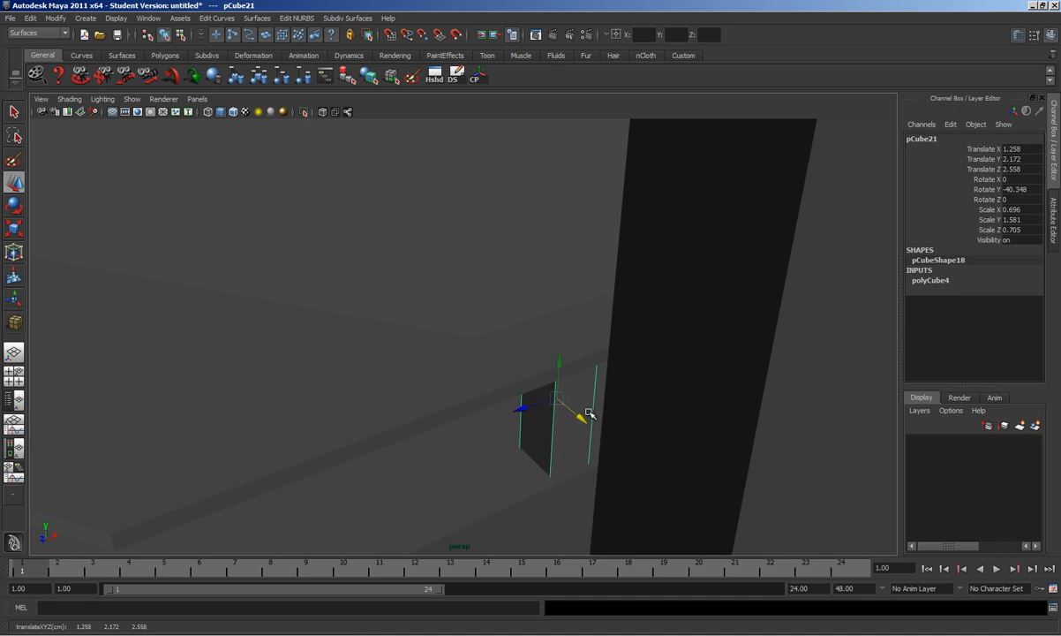
Step: Scale the right end post to about 0.761 in X and 0.977 in Z so it meets the tower
key("r")
left_click_drag(504, 410, 477, 411)
left_click_drag(591, 428, 570, 349)
middle_click_drag(571, 348, 678, 344, "alt")
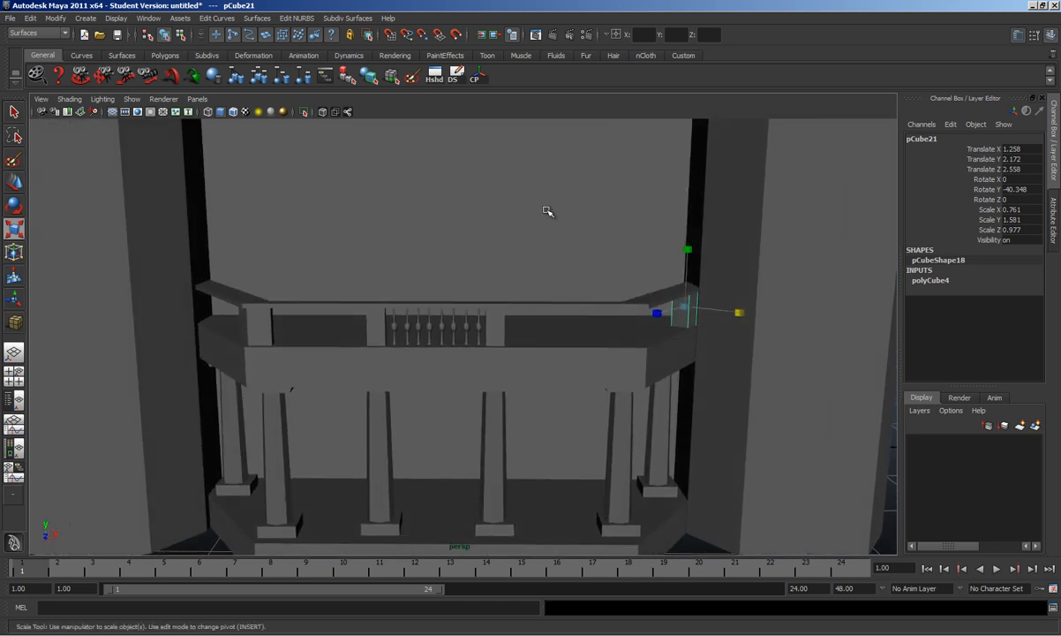
scroll(509, 308, "down", 5)
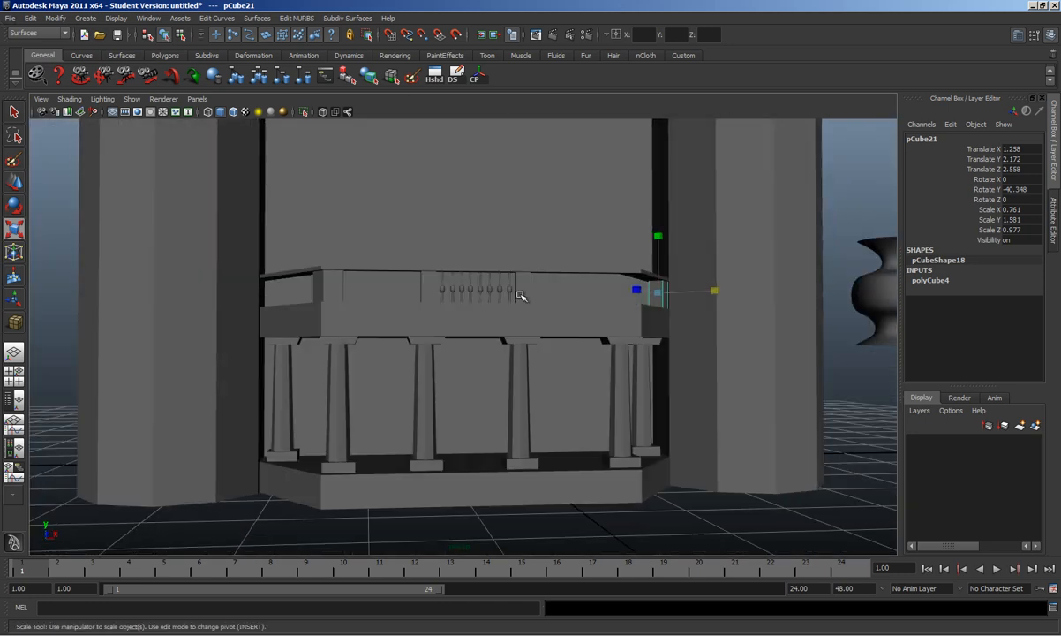
scroll(500, 295, "up", 4)
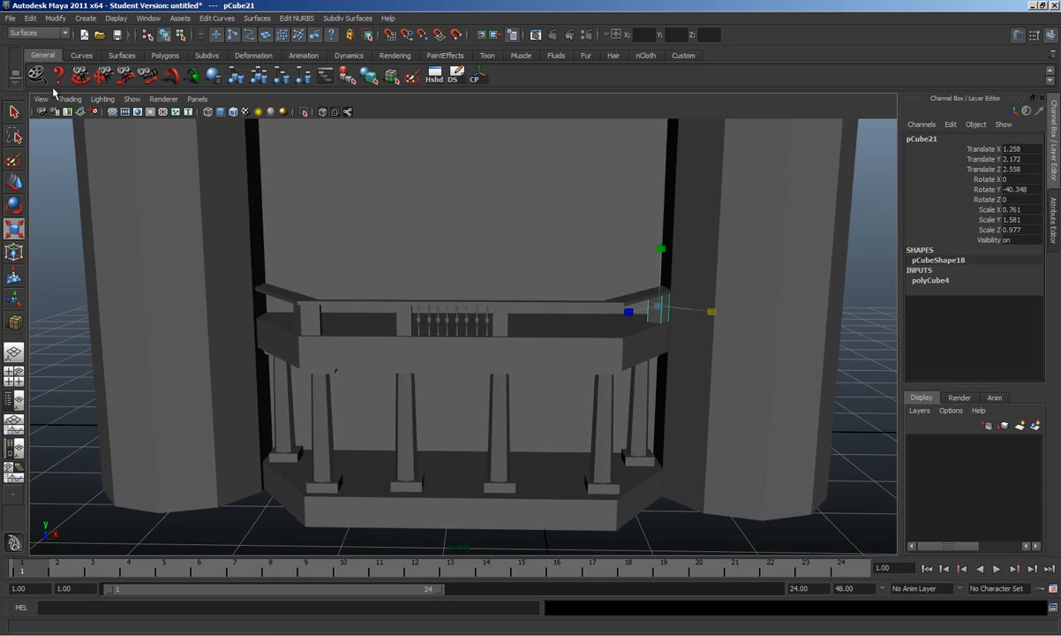
Step: Set up Duplicate Special for one instance with Scale X at -1
left_click(32, 17)
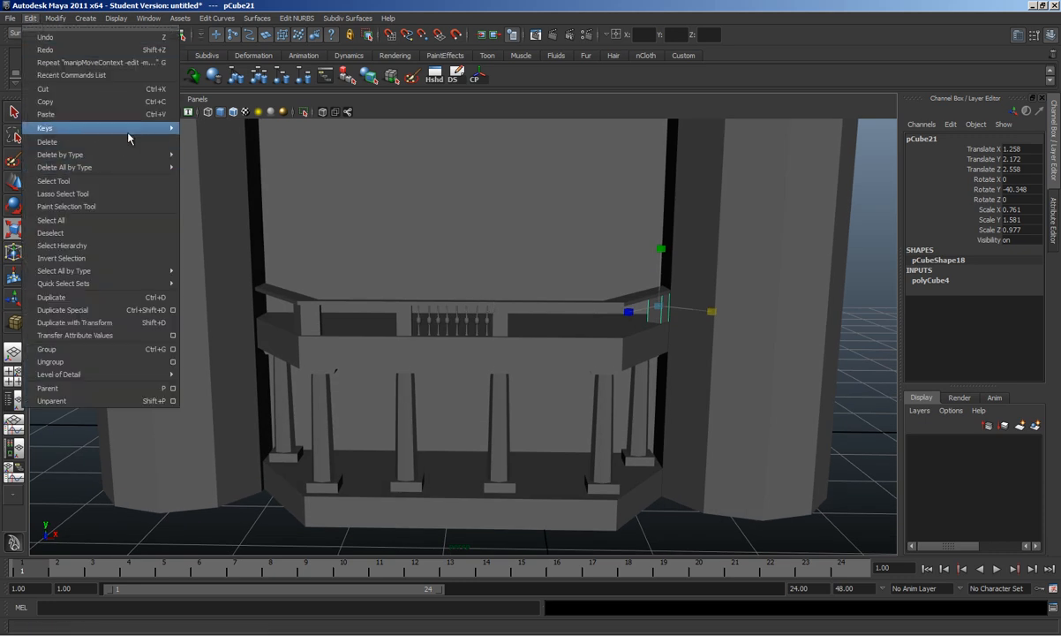
left_click(172, 310)
left_click(762, 261)
left_click_drag(830, 123, 827, 327)
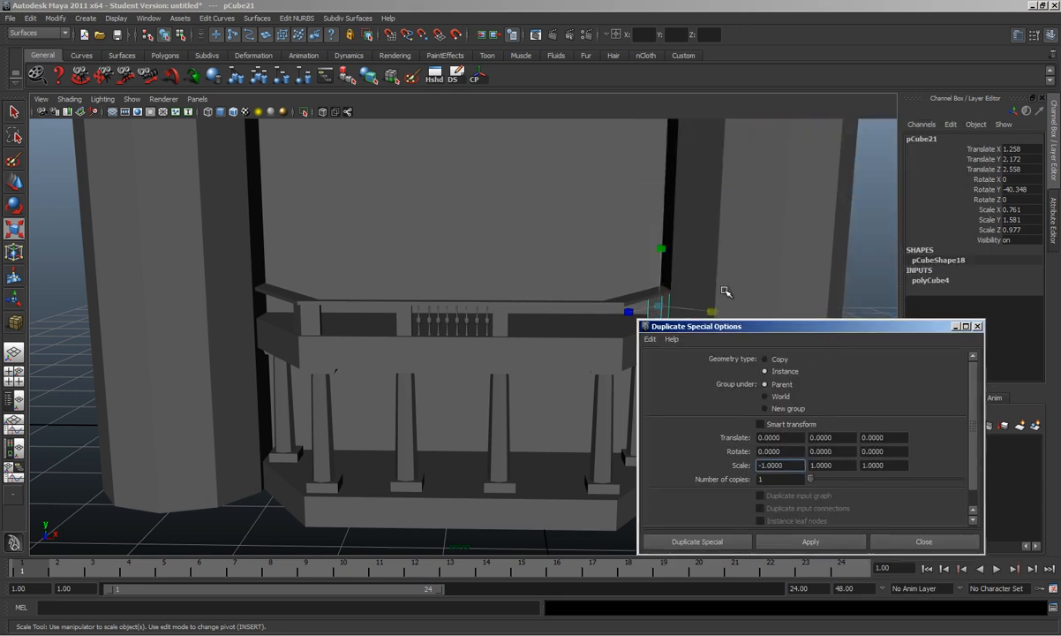
left_click_drag(802, 333, 821, 348)
Step: Try a mirrored instance of the right end post farther along the angled railing, and discard it
left_click(848, 557)
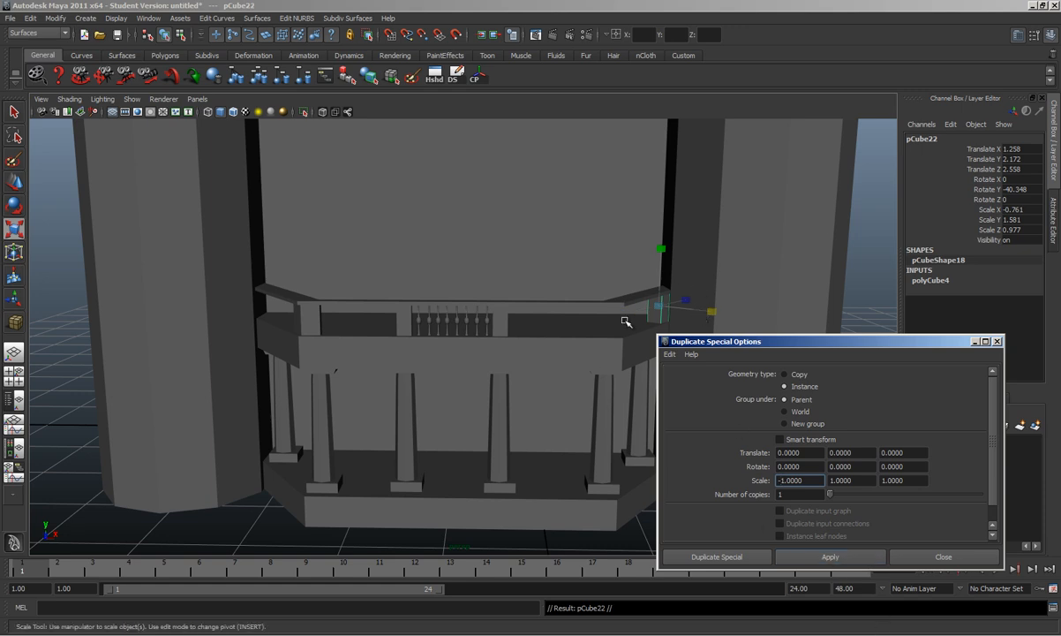
left_click_drag(626, 321, 627, 340, "alt")
left_click_drag(588, 294, 598, 316, "alt")
key("w")
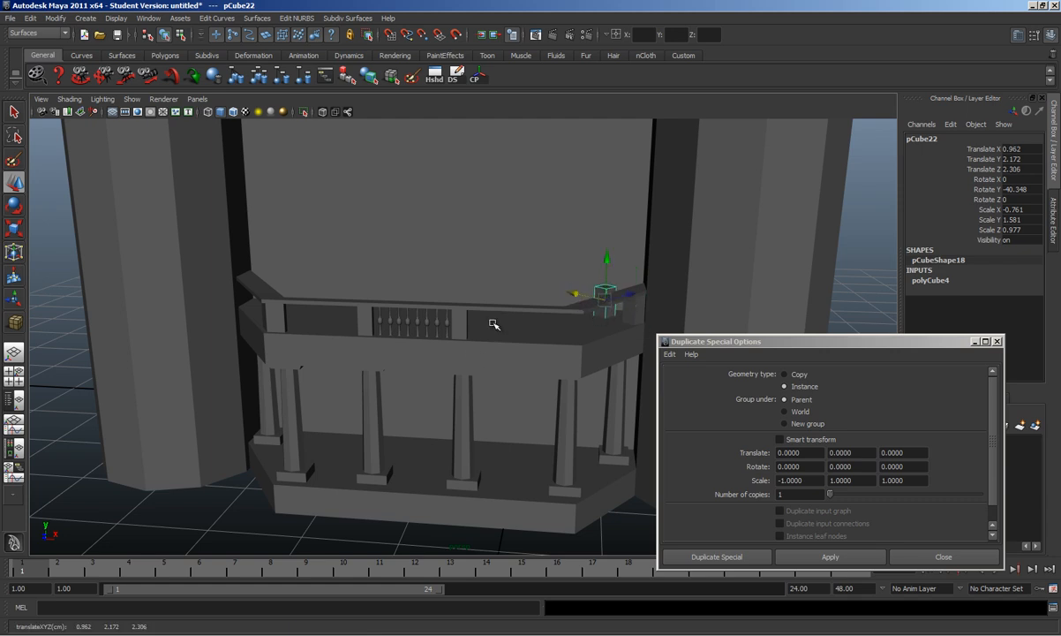
left_click(641, 314)
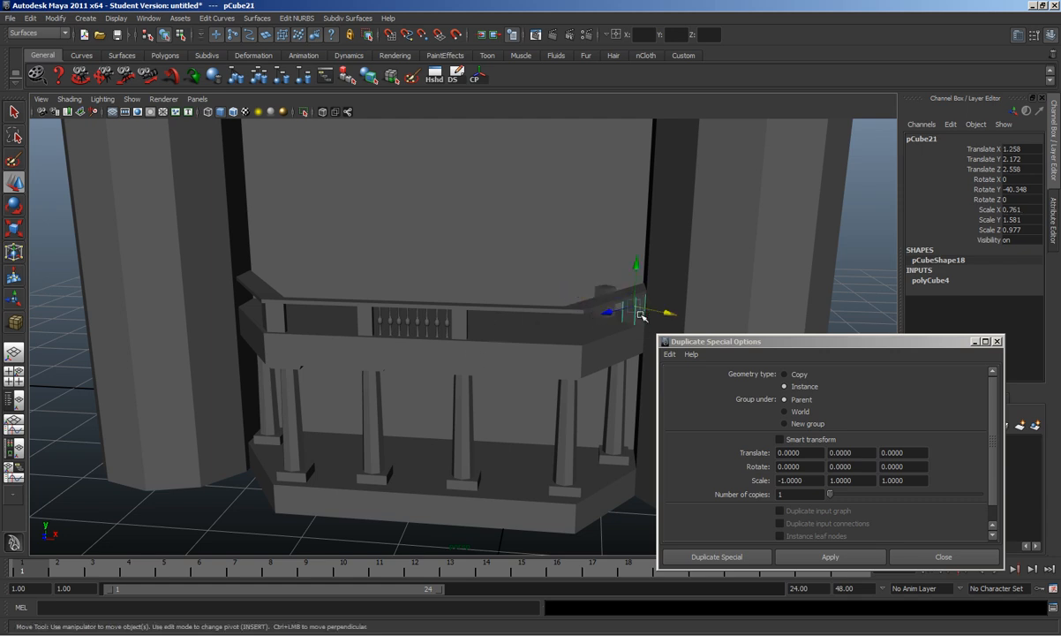
left_click(596, 294)
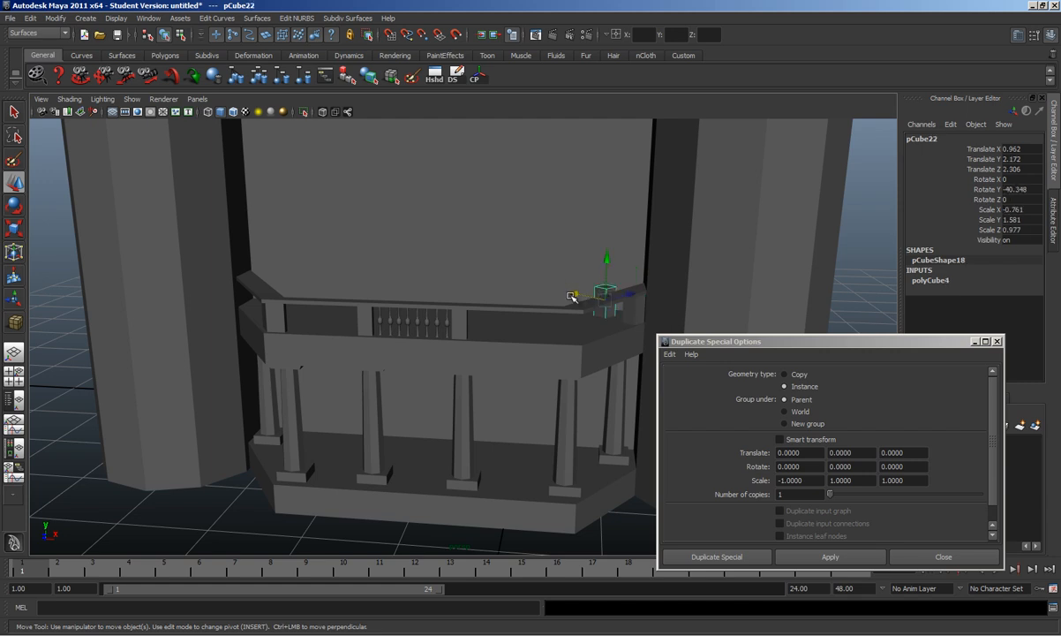
left_click(572, 297)
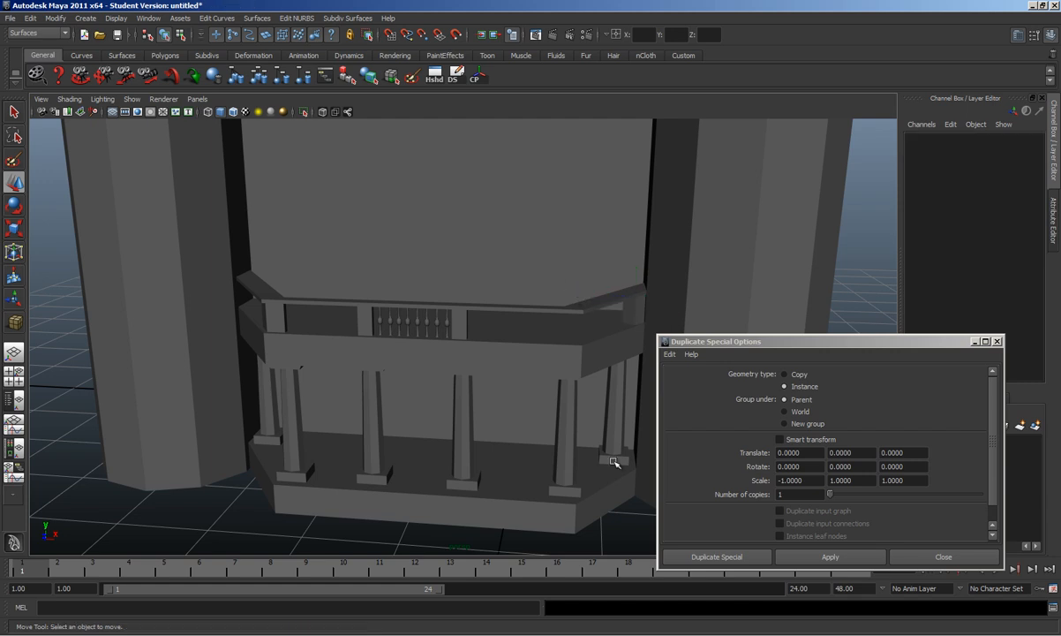
Step: Make a mirrored duplicate of the balcony's left corner post and move it to the right front corner
left_click(294, 316)
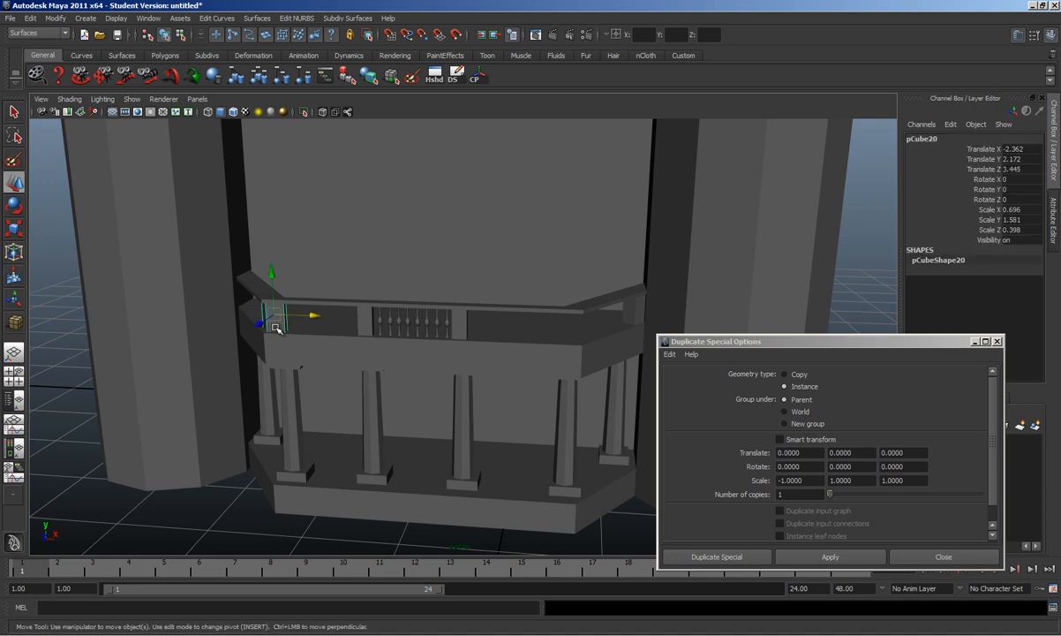
left_click_drag(294, 314, 300, 310, "alt")
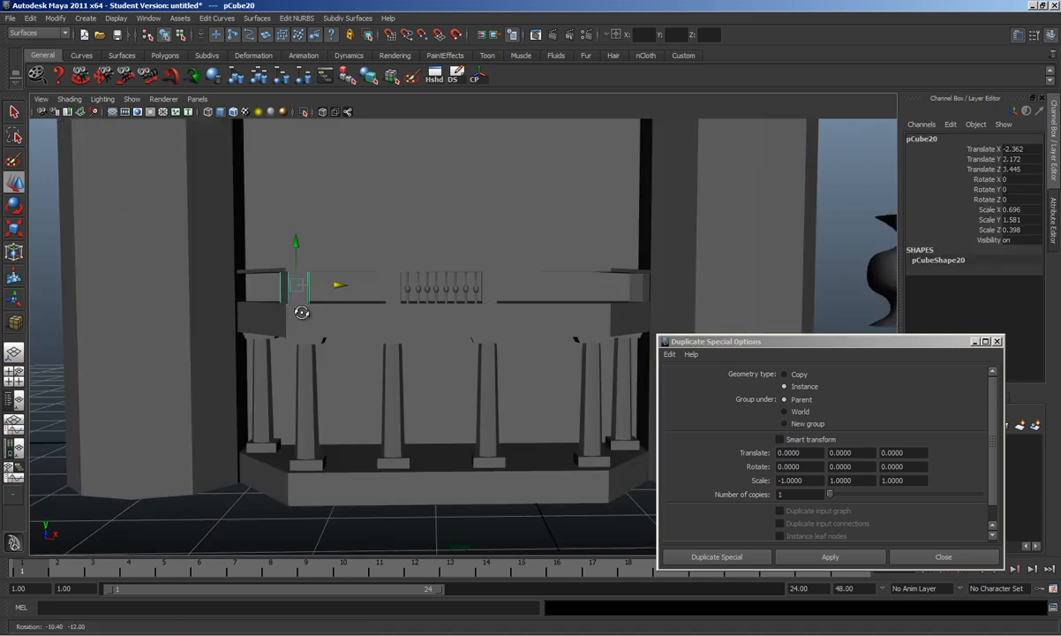
left_click(830, 557)
left_click_drag(262, 286, 530, 306)
Step: Make a mirrored instance of the right end post and move it across to the left end of the balcony railing
left_click(644, 307)
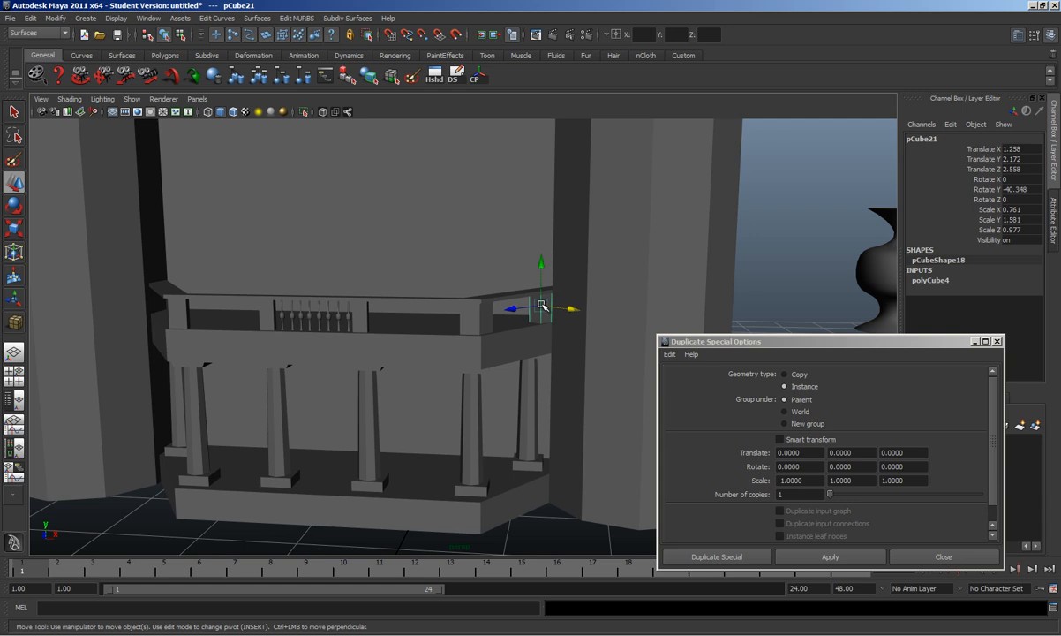
left_click_drag(536, 309, 508, 309)
left_click(839, 558)
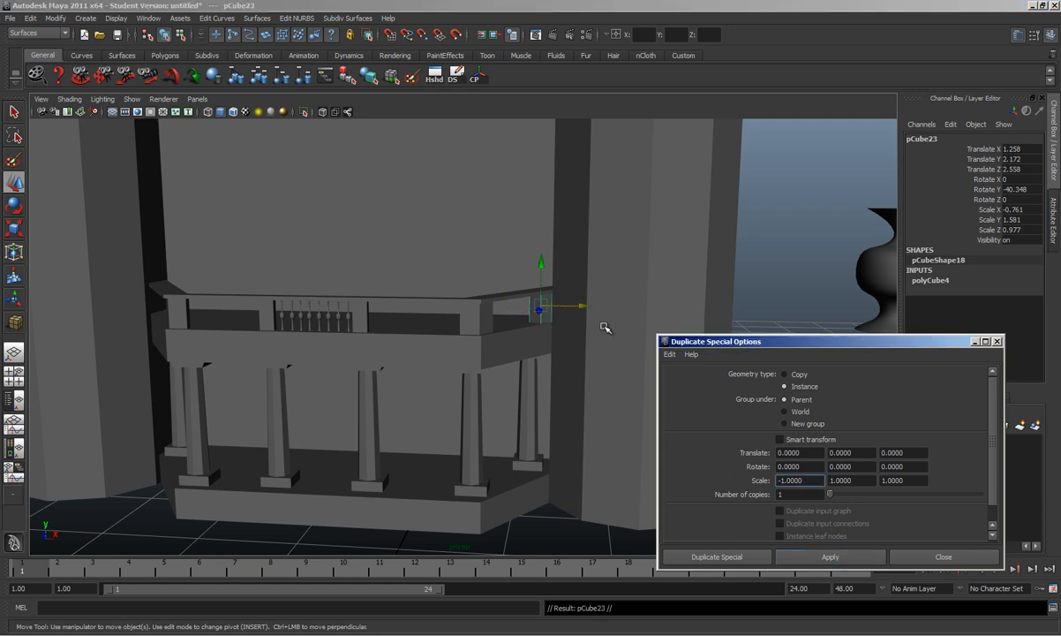
left_click_drag(574, 306, 185, 257)
left_click_drag(132, 301, 332, 315, "alt")
Step: Rotate the left end post to about -54.5 degrees in Y and position it against the left tower at about X -2.982, Z 2.51
right_click_drag(332, 315, 316, 358, "alt")
left_click_drag(315, 357, 351, 357, "alt")
key("e")
key("w")
left_click_drag(414, 368, 399, 408, "alt")
key("w")
left_click_drag(318, 381, 283, 341)
Step: Scale both end posts to about 1.09 in Z and shift the right end post to about X 1.277, Z 2.537
key("r")
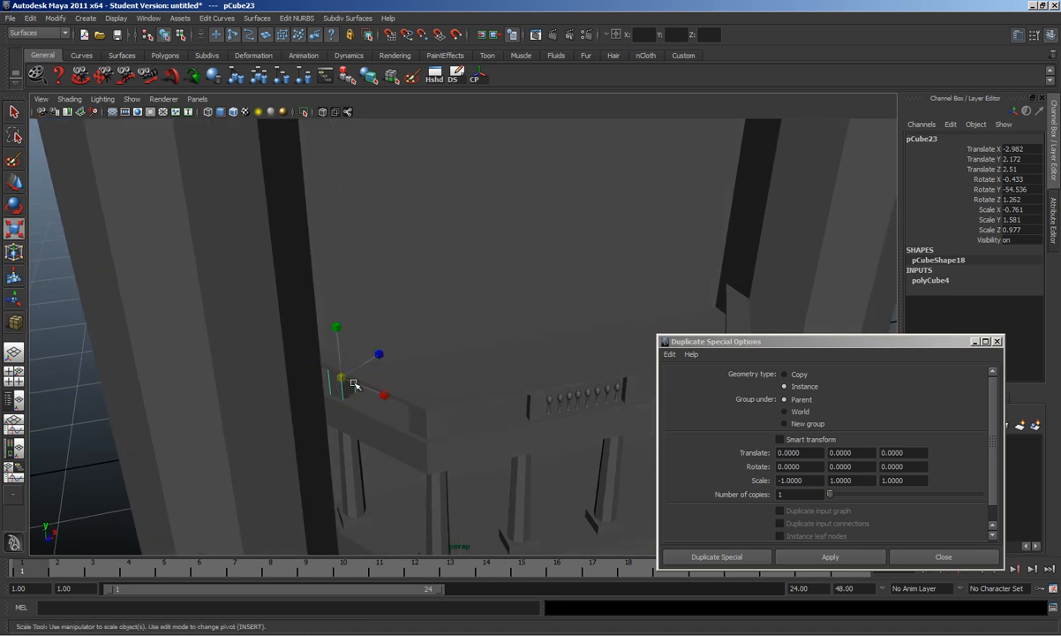
left_click_drag(531, 359, 619, 333, "alt")
left_click(646, 290, "shift")
right_click_drag(534, 375, 469, 382, "alt")
left_click_drag(469, 383, 429, 432, "alt")
left_click(406, 469)
left_click(332, 293)
left_click_drag(332, 293, 365, 321, "alt")
key("w")
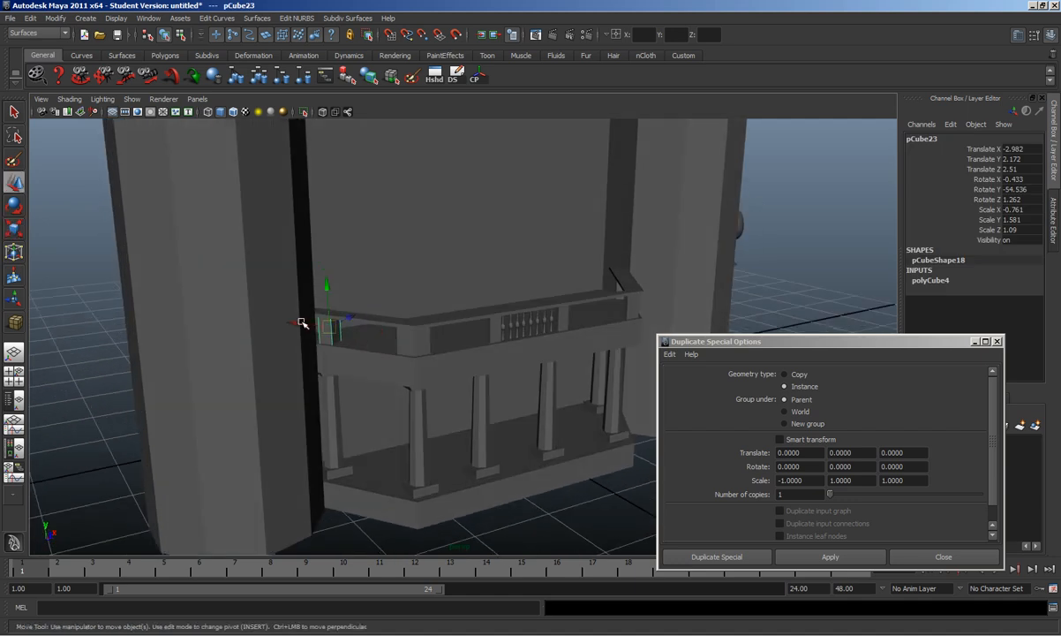
left_click_drag(628, 308, 494, 321, "alt")
left_click(555, 332)
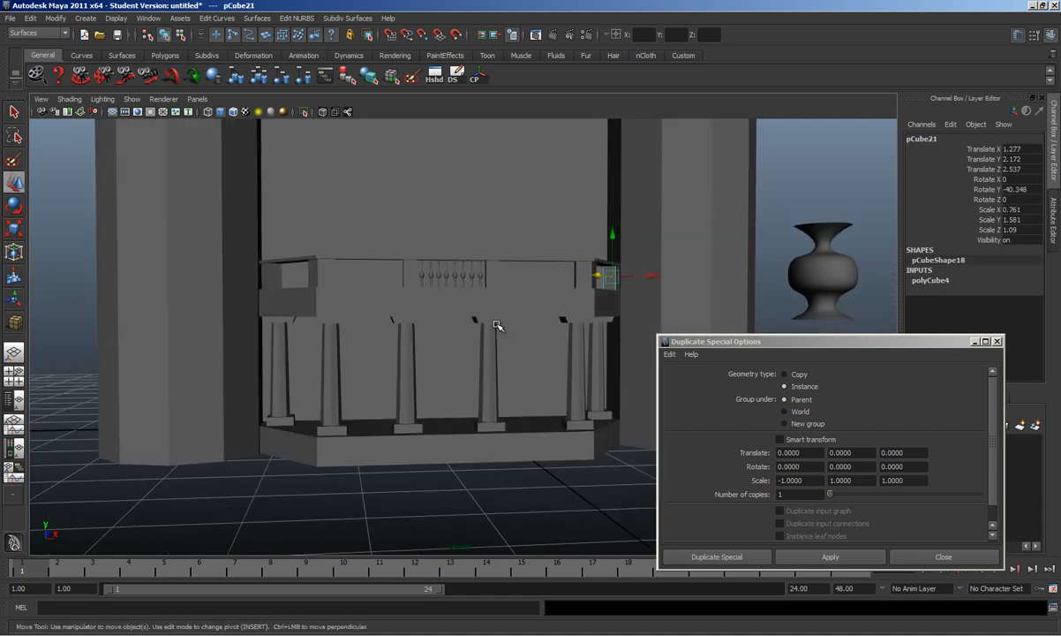
Step: Duplicate the eight balusters in the centre bay and move the copies along X into the left front bay of the railing
middle_click_drag(434, 307, 497, 362, "alt")
right_click_drag(497, 362, 496, 332, "alt")
left_click(499, 321)
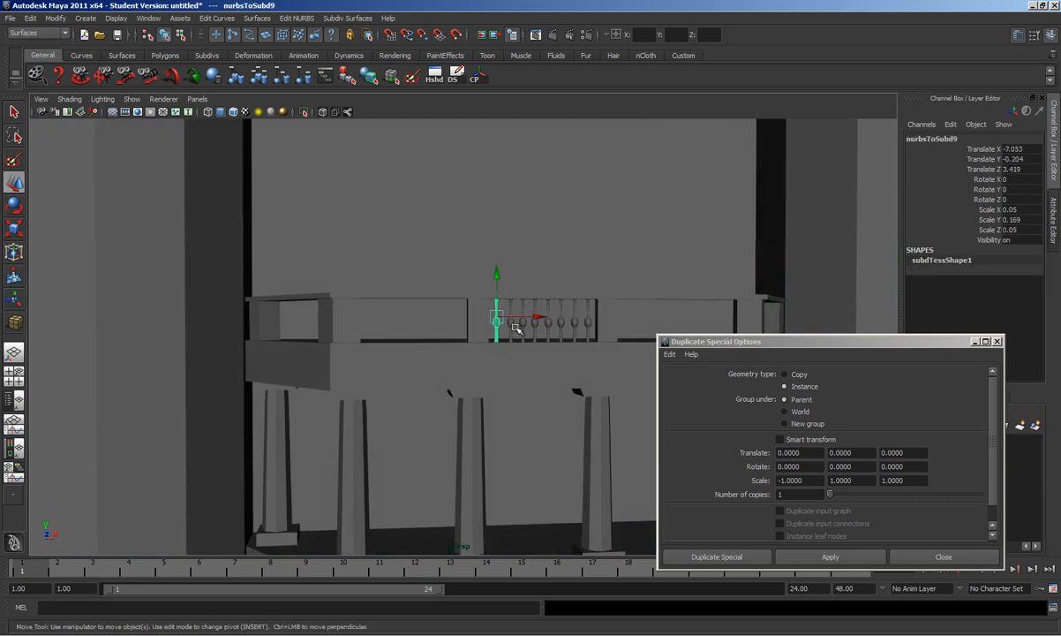
left_click(509, 323, "shift")
left_click(522, 324, "shift")
left_click(535, 323, "shift")
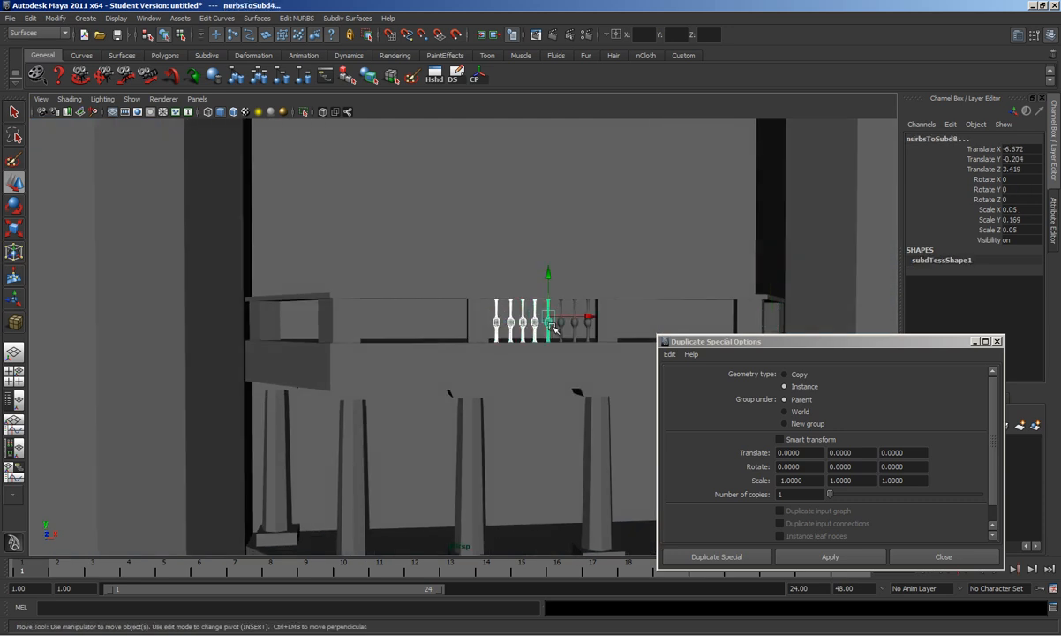
left_click(549, 324, "shift")
left_click(561, 323, "shift")
left_click(574, 323, "shift")
left_click(587, 323, "shift")
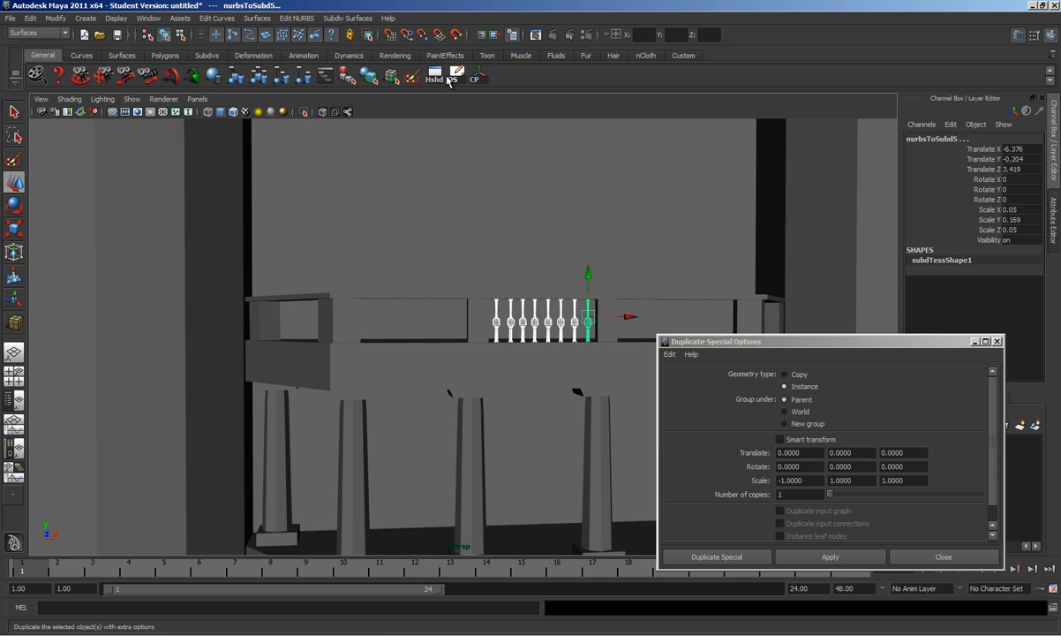
key("ctrl+d")
left_click_drag(628, 315, 500, 314)
scroll(499, 315, "down", 3)
middle_click_drag(498, 316, 438, 326, "alt")
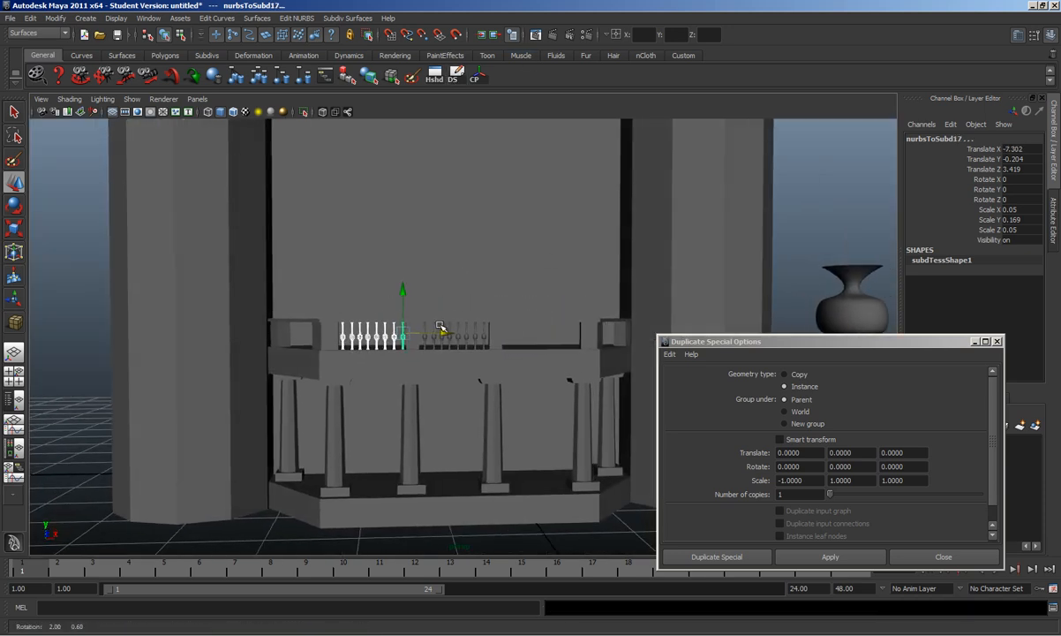
Step: Duplicate the eight selected balusters again and move the copies along X into the right front bay
key("ctrl+shift+d")
left_click_drag(448, 333, 613, 348)
scroll(540, 337, "down", 3)
middle_click_drag(534, 339, 463, 307, "alt")
left_click_drag(464, 308, 434, 321, "alt")
scroll(495, 332, "up", 6)
left_click_drag(502, 337, 494, 351, "alt")
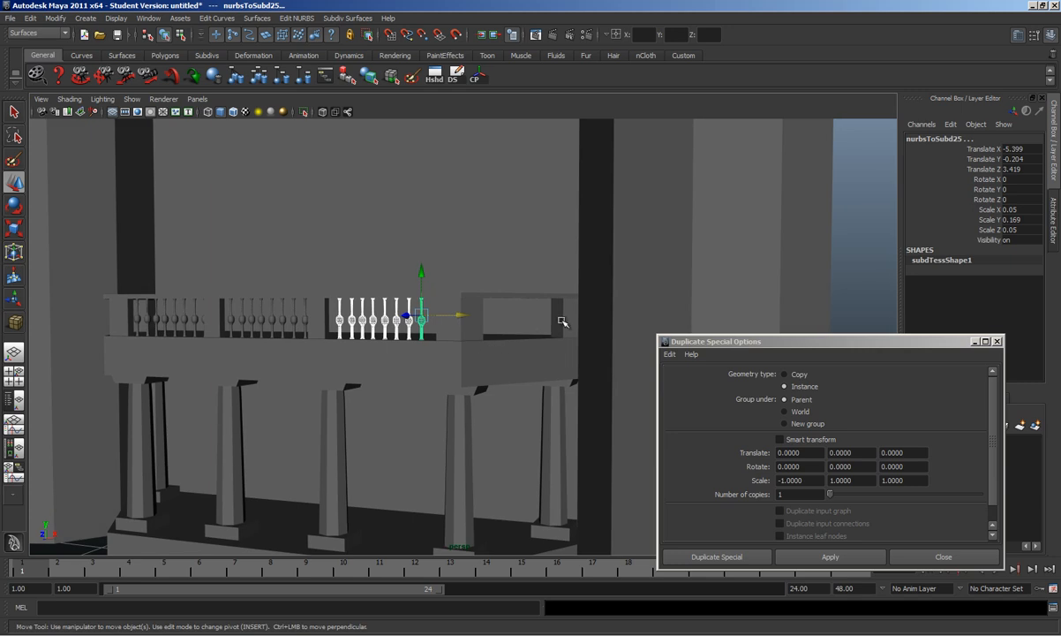
Step: Check the house reference photo, duplicate the right front bay's balusters and move the copies along X beside the angled right railing
left_click(583, 635)
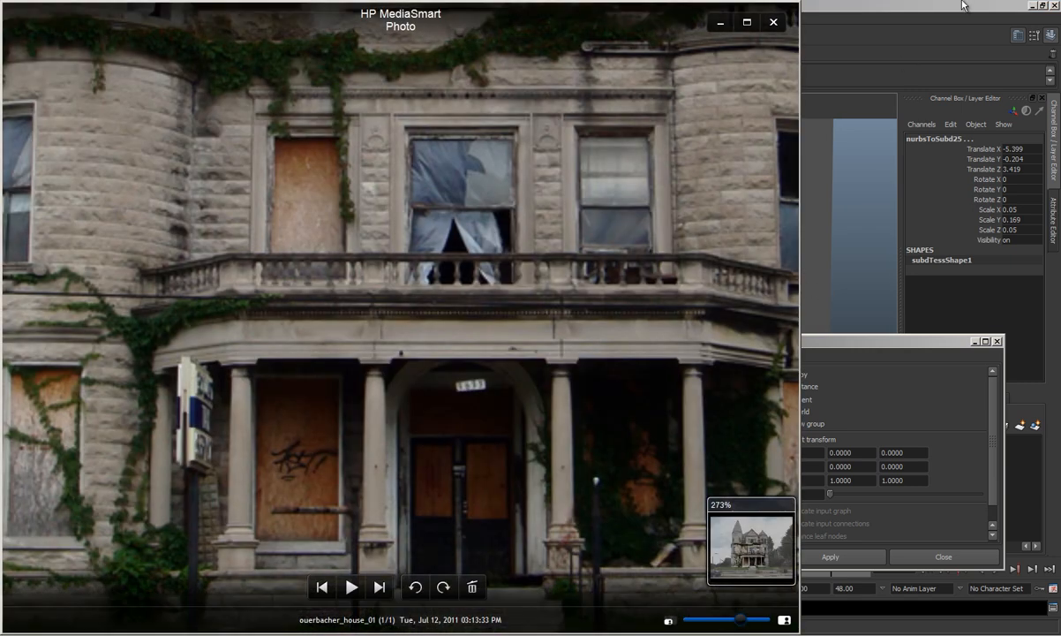
left_click(885, 9)
left_click_drag(521, 275, 429, 328, "alt")
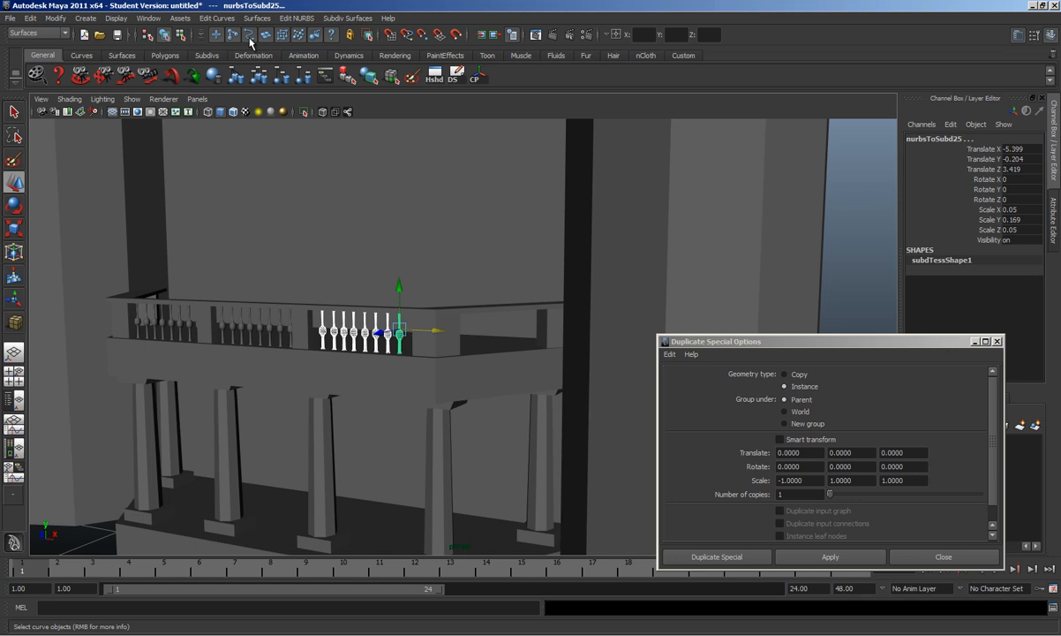
key("ctrl+d")
middle_click_drag(460, 361, 419, 336, "alt")
left_click_drag(396, 308, 608, 315)
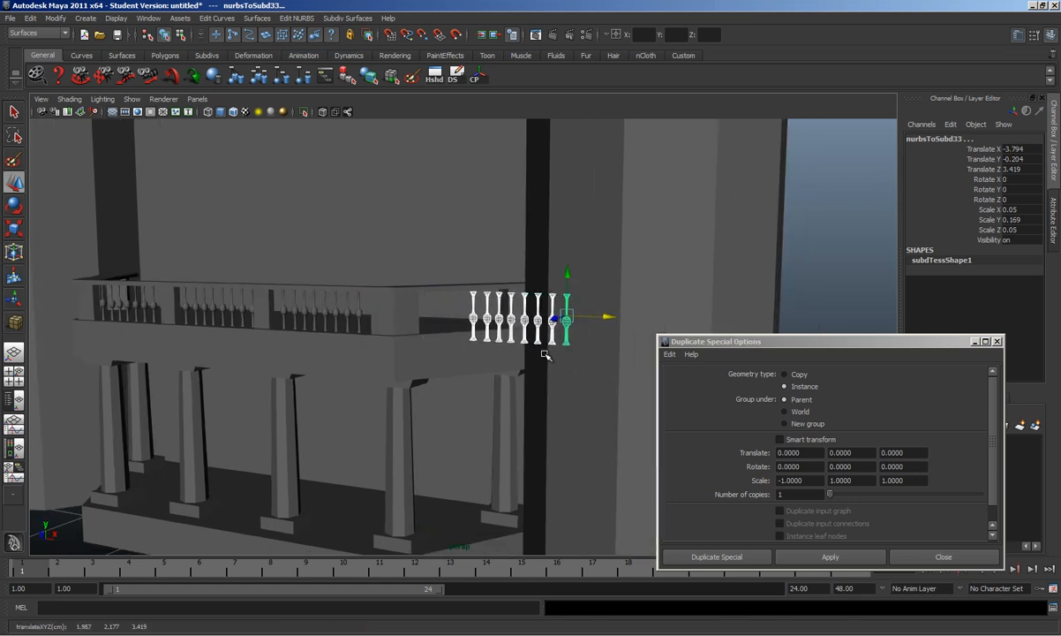
Step: Try rotating the newly copied balusters about Y as separate objects, and undo the rotation
key("e")
left_click_drag(576, 319, 532, 314)
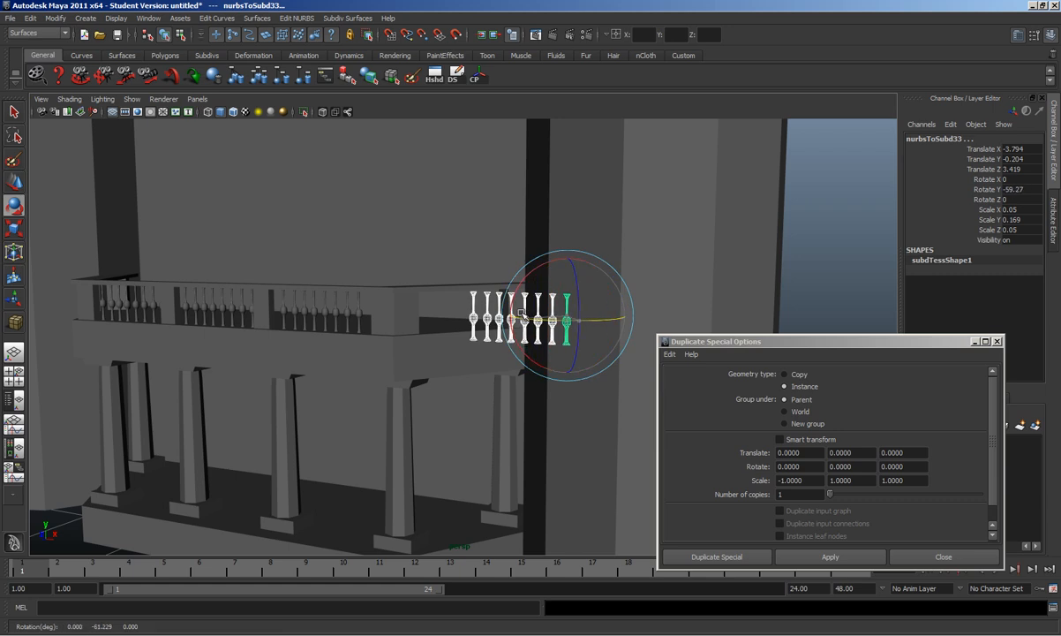
key("ctrl+z")
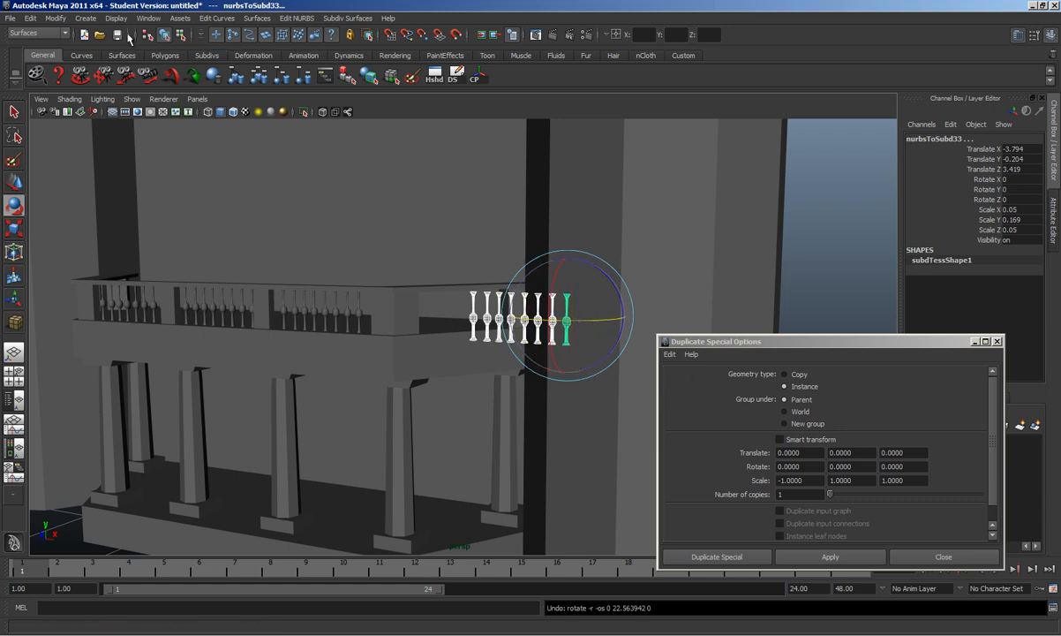
Step: Group the eight copied balusters, try rotating the group about Y and undo that rotation
left_click(30, 17)
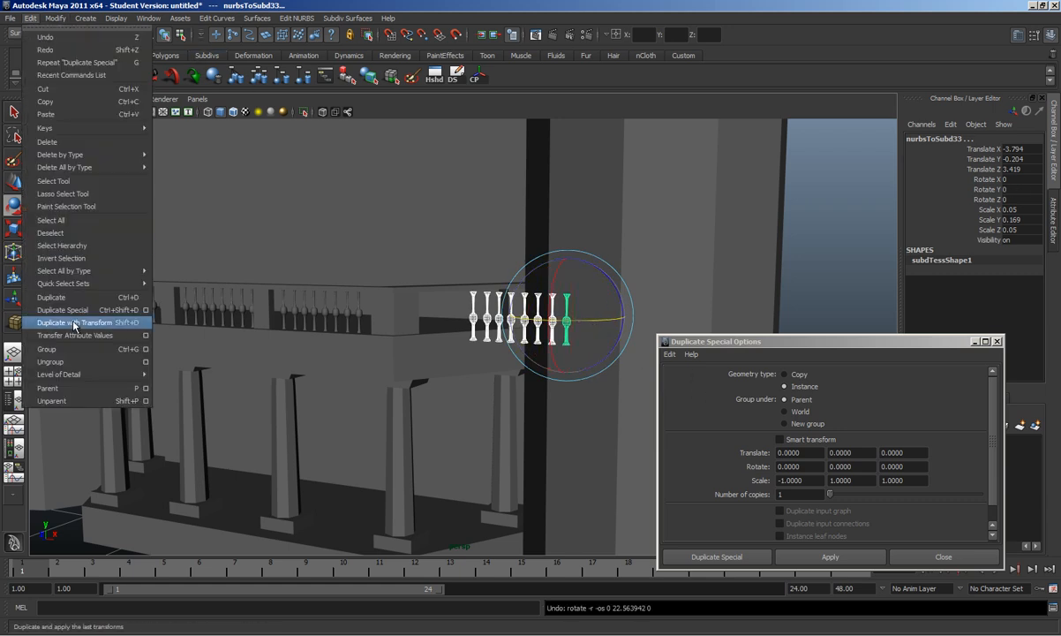
left_click(46, 349)
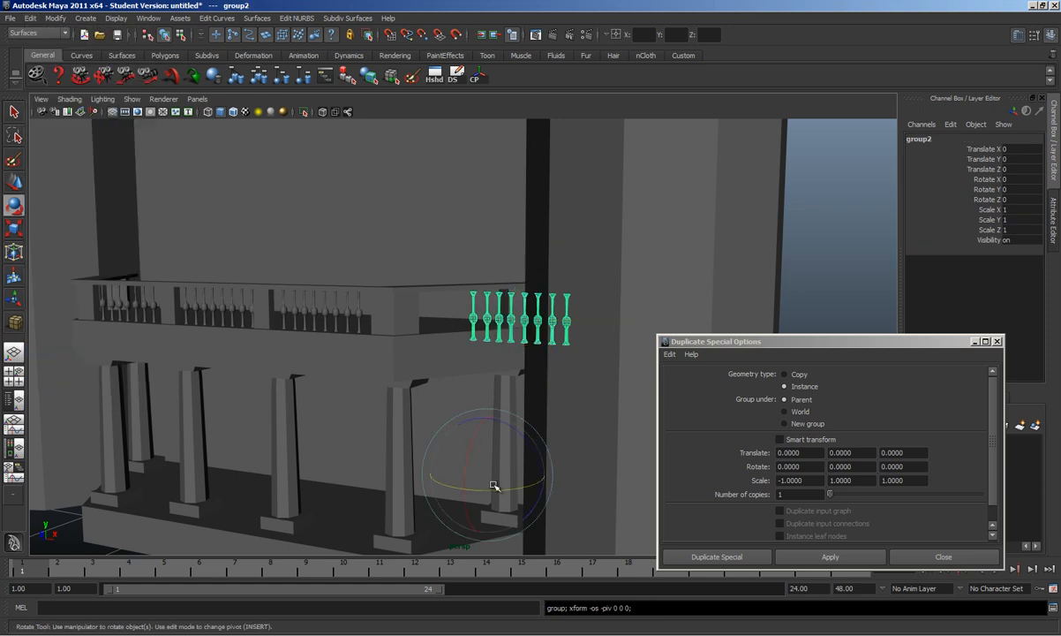
left_click_drag(506, 491, 499, 488)
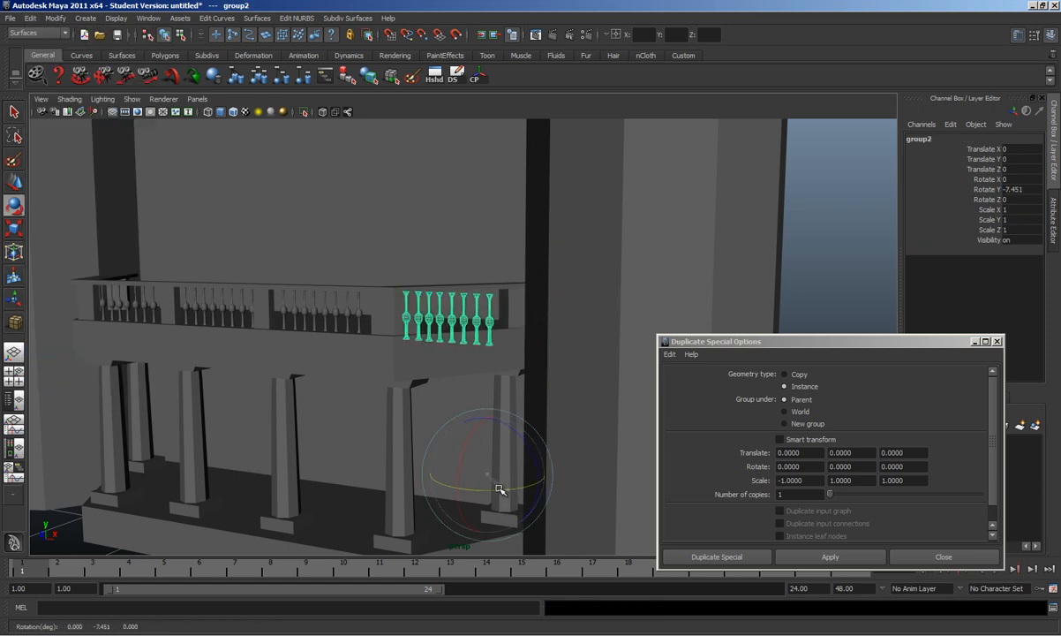
key("ctrl+z")
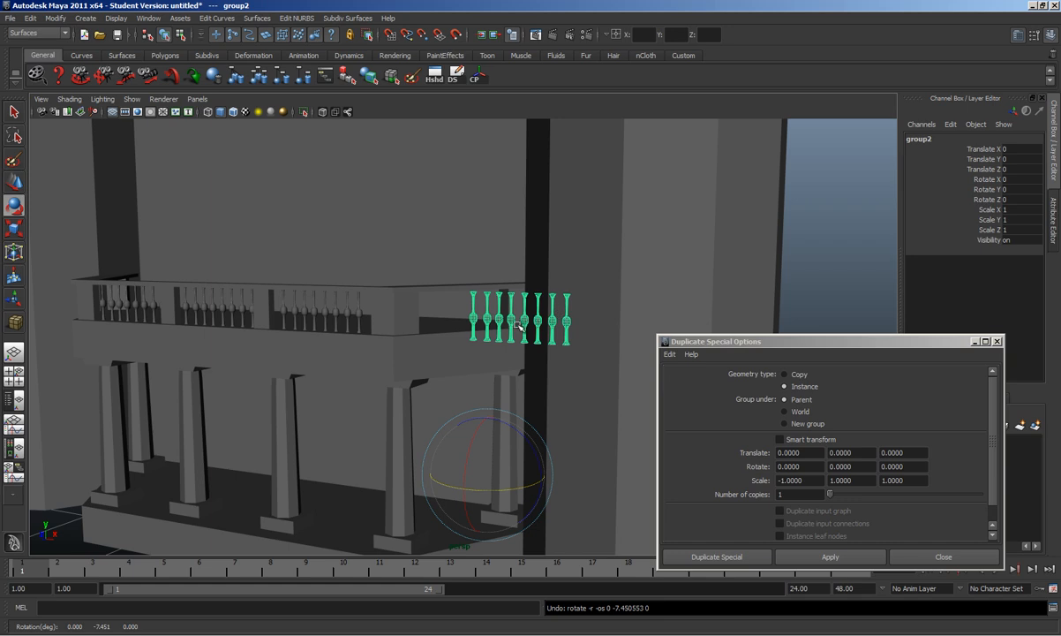
Step: Center the pivot of the eight-baluster group and set the group's Y rotation to 55 degrees
left_click(478, 77)
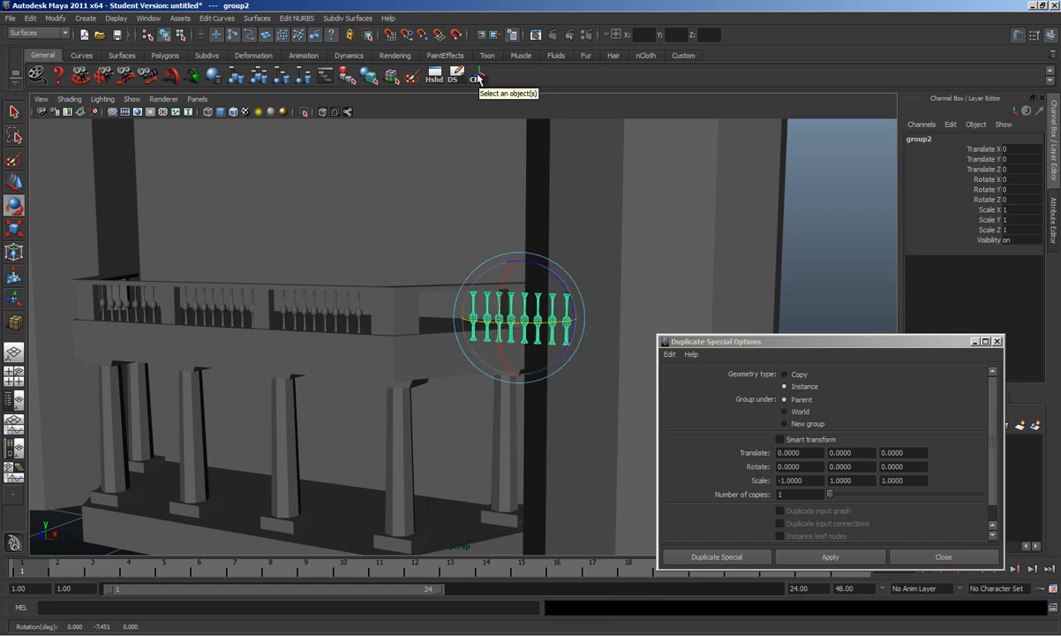
left_click(56, 18)
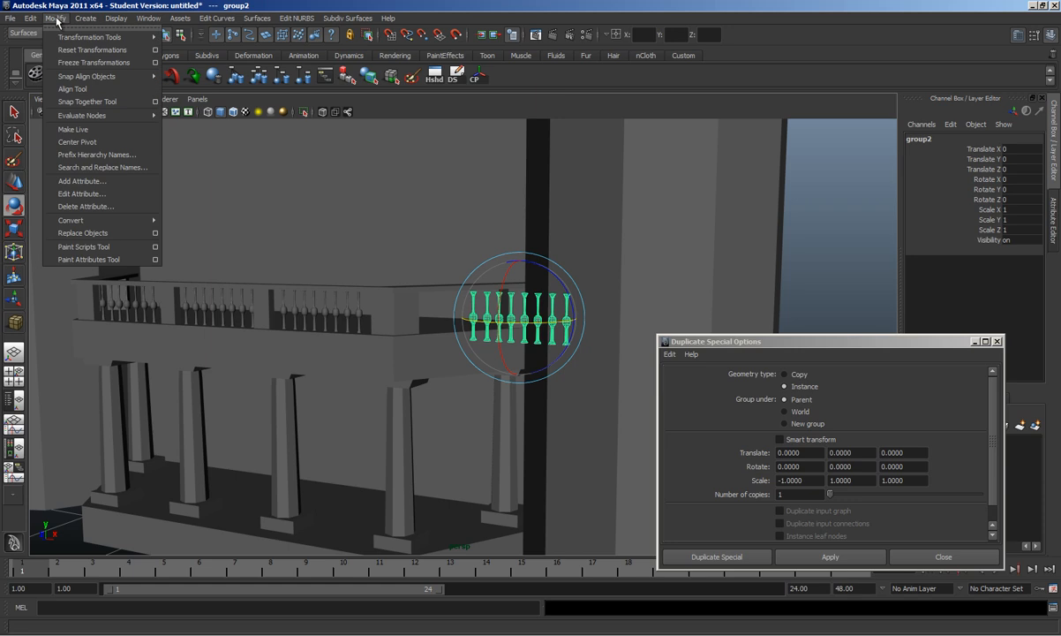
left_click(536, 320)
left_click_drag(536, 321, 571, 326)
left_click_drag(570, 326, 457, 342, "alt")
double_click(1013, 191)
type("8")
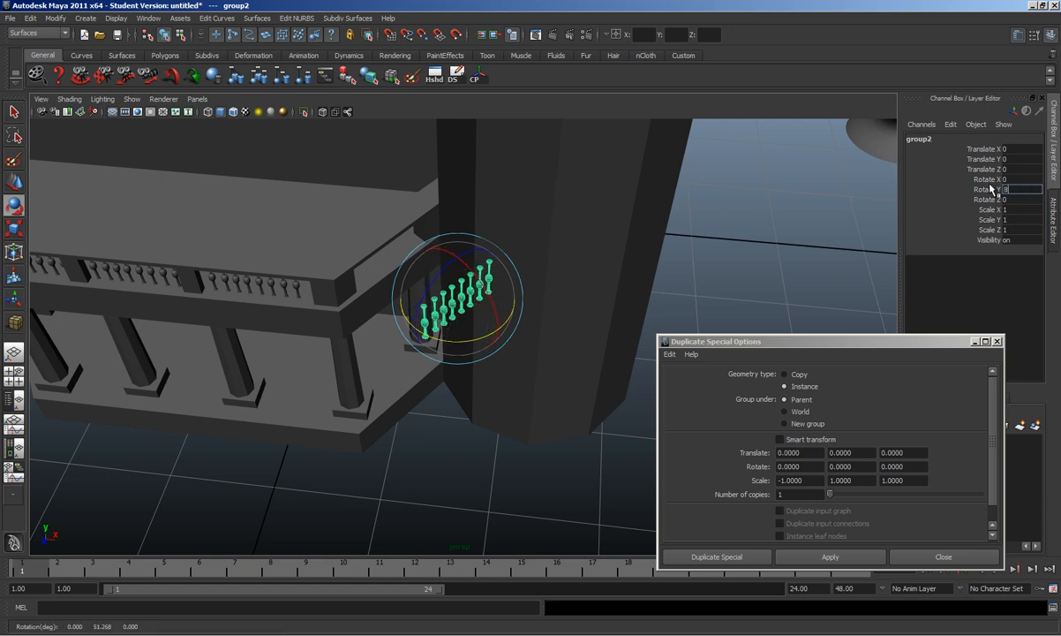
type("50")
key("Return")
left_click_drag(193, 371, 527, 444, "alt")
type("55")
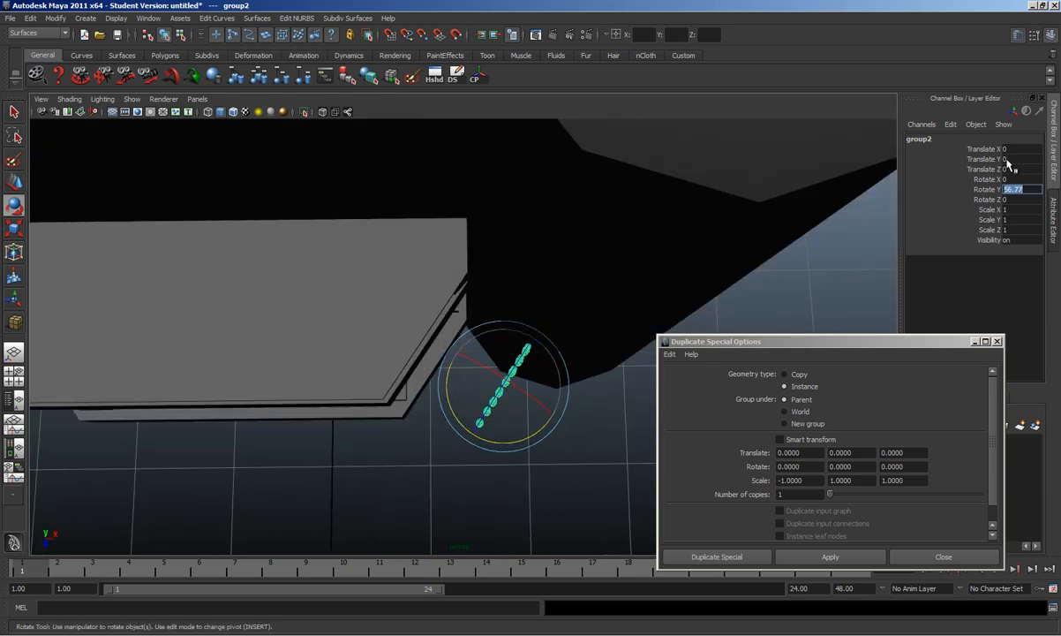
key("Return")
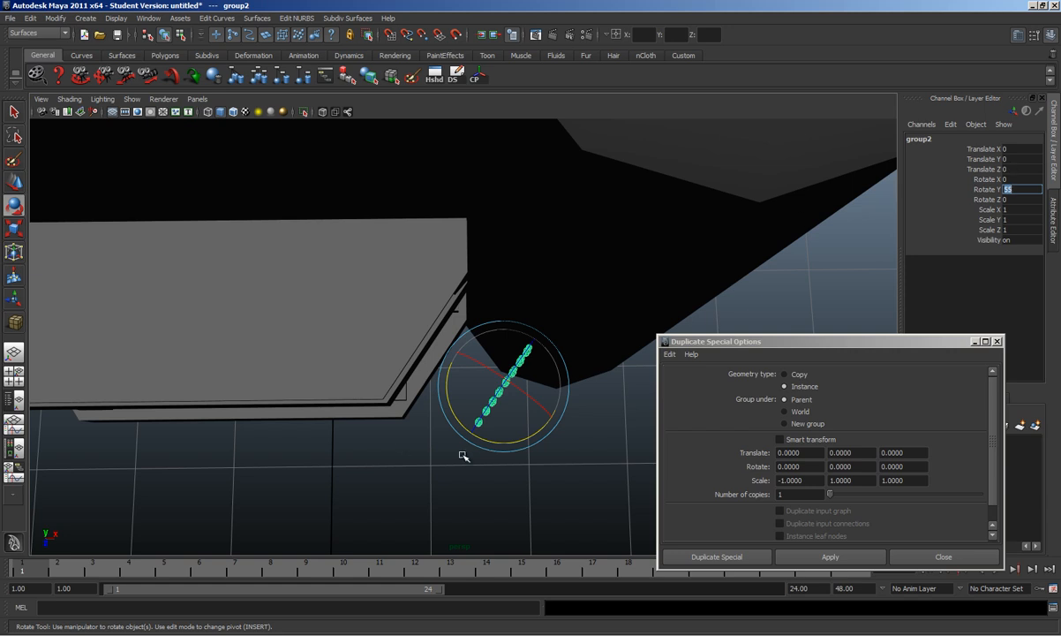
Step: Move the baluster group into the angled right bay, at about X -0.615 and Z -0.43, and set its Y rotation to 57
key("ctrl+a")
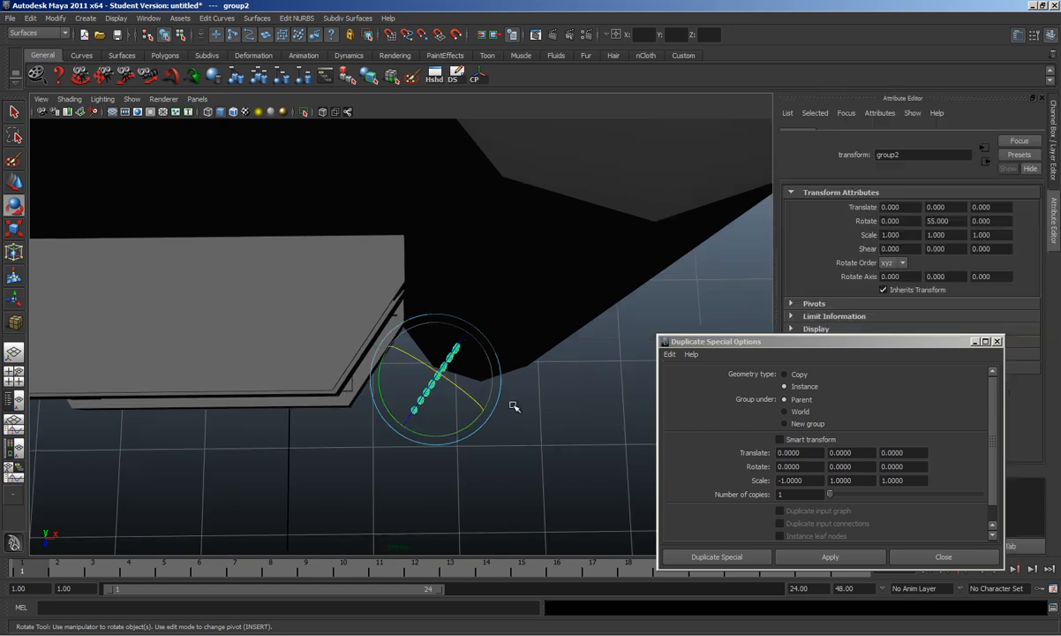
key("w")
left_click_drag(468, 401, 372, 372)
key("e")
left_click_drag(466, 329, 519, 321)
key("w")
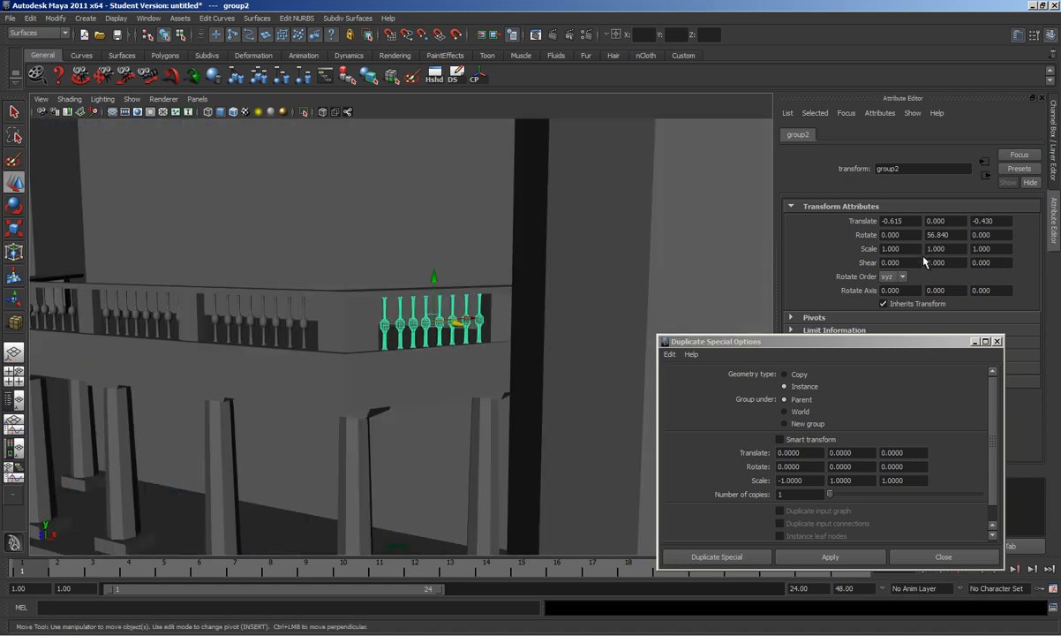
key("ctrl+a")
left_click(1014, 189)
type("57")
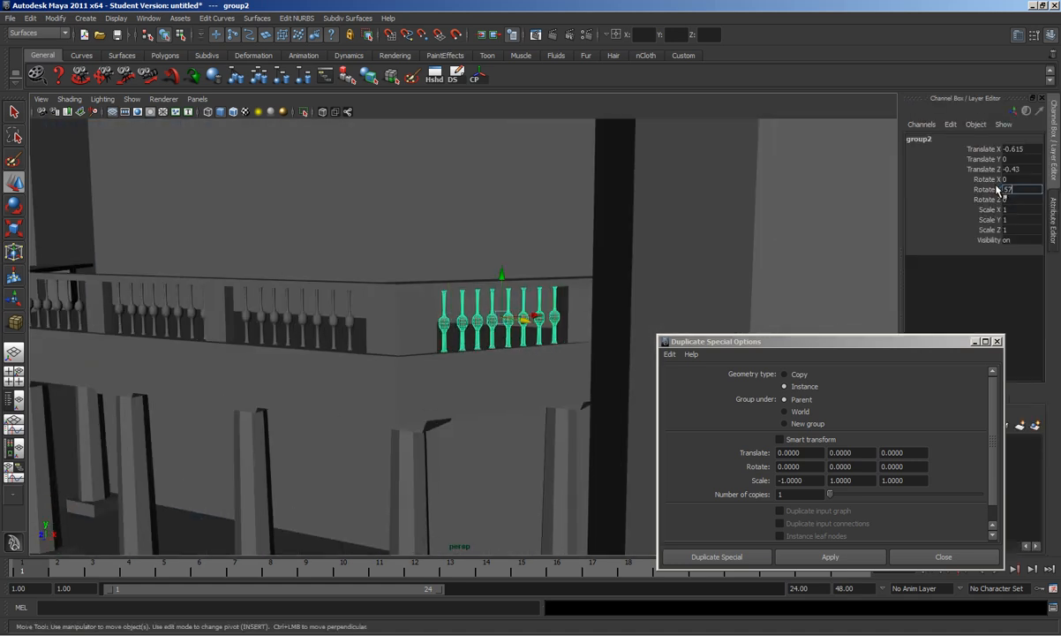
key("Return")
Step: Try duplicating the baluster group as an instance with scale X -1 and moving it across the balcony, and undo the duplicate
left_click_drag(360, 240, 424, 254, "alt")
left_click(781, 557)
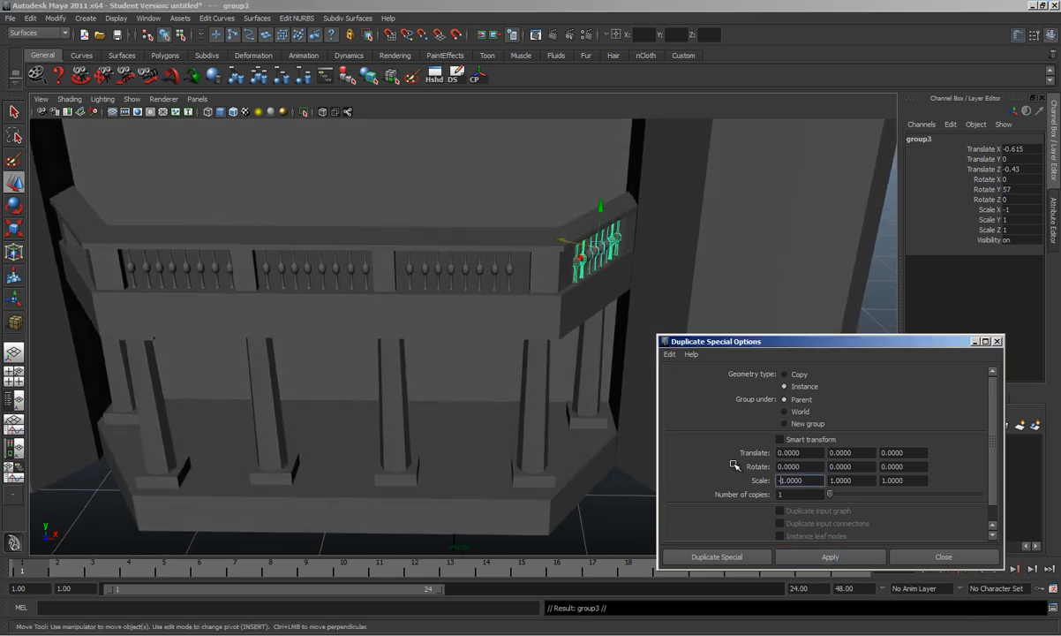
left_click_drag(561, 243, 384, 226)
key("ctrl+z")
key("ctrl+z")
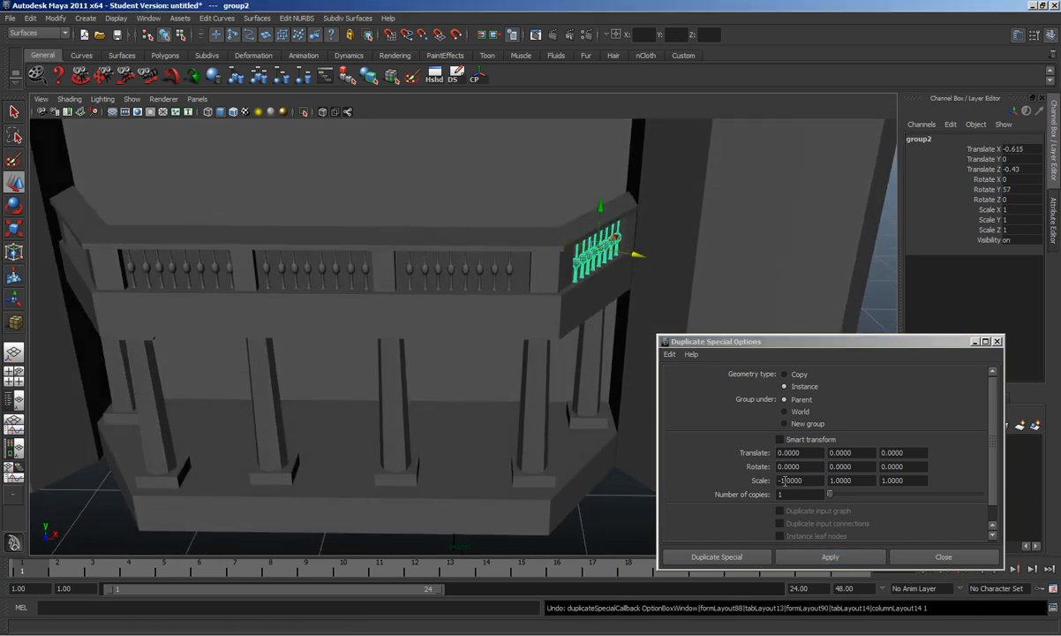
Step: Duplicate the baluster group as an instance with scale X 1 and move the copy across to the angled left side of the balcony
left_click(781, 480)
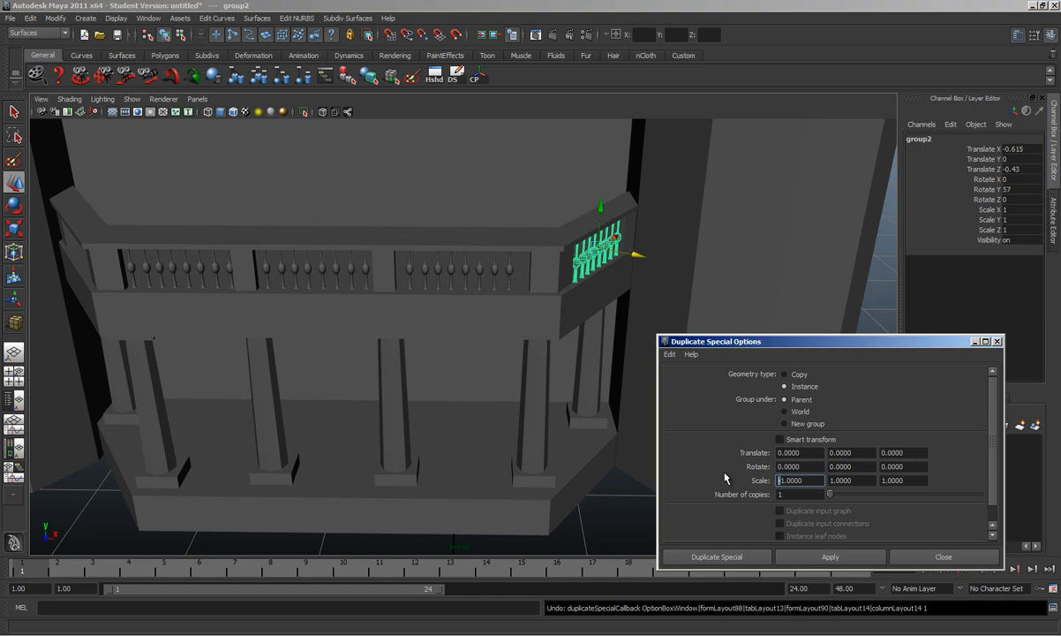
left_click(839, 559)
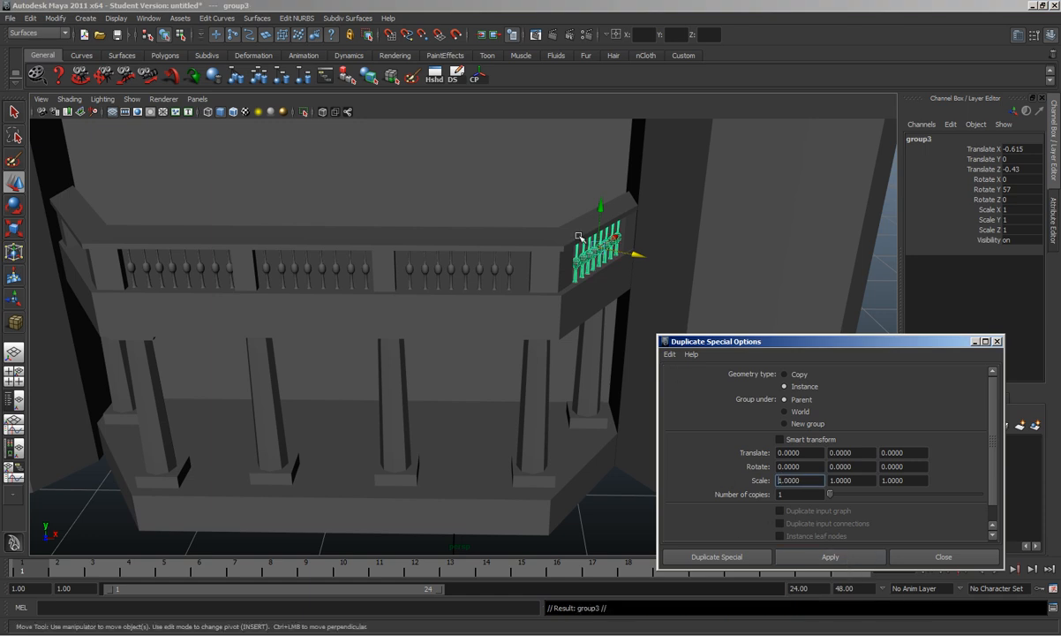
left_click_drag(597, 242, 521, 230)
middle_click_drag(521, 231, 594, 192, "alt")
left_click_drag(594, 193, 543, 210, "alt")
left_click_drag(556, 267, 361, 218)
left_click_drag(399, 141, 234, 216)
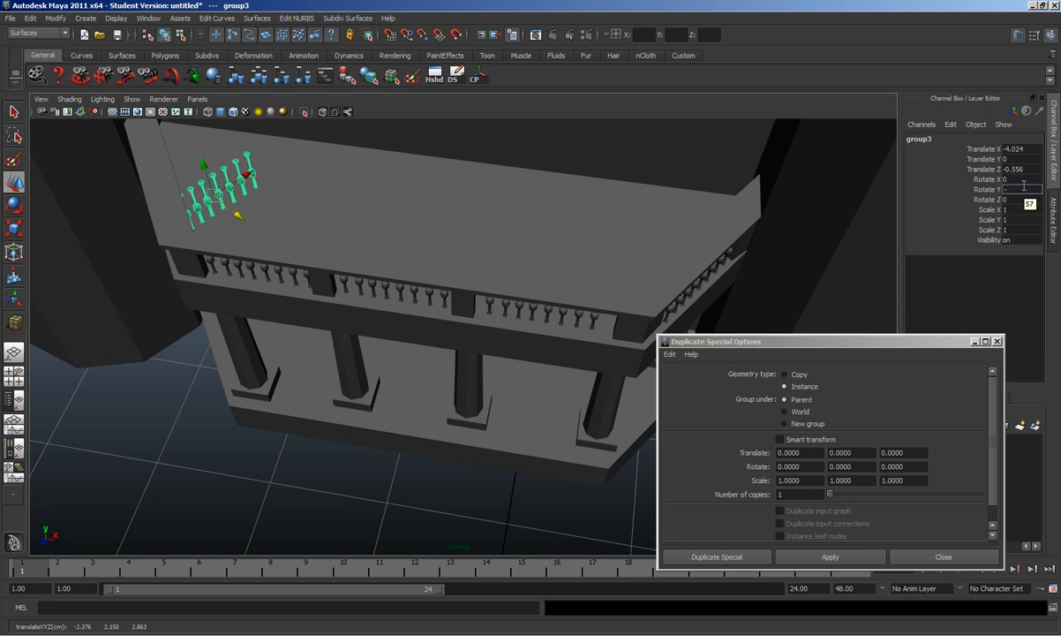
Step: Set the copied baluster group's Y rotation to -57 and move it into the angled left bay
key("Return")
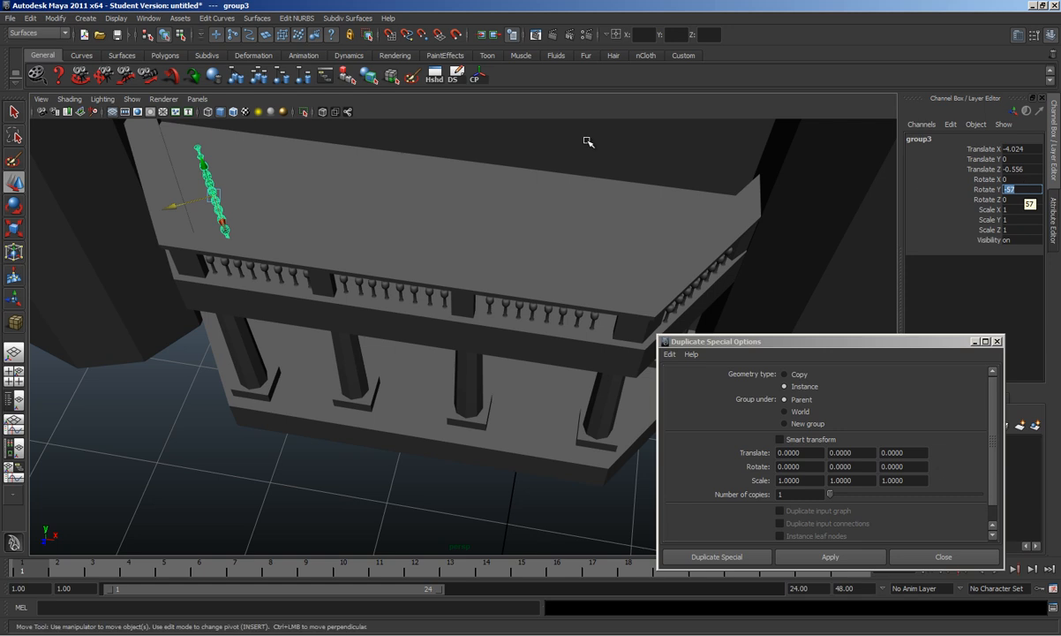
left_click_drag(166, 205, 207, 180)
middle_click_drag(207, 179, 306, 287, "alt")
left_click_drag(306, 286, 352, 299, "alt")
Step: Examine the balcony railing and the surrounding house model from the side and front
scroll(440, 272, "down", 5)
left_click(237, 513)
left_click_drag(563, 296, 464, 353, "alt")
left_click(446, 325)
middle_click_drag(465, 353, 368, 422, "alt")
scroll(368, 422, "down", 5)
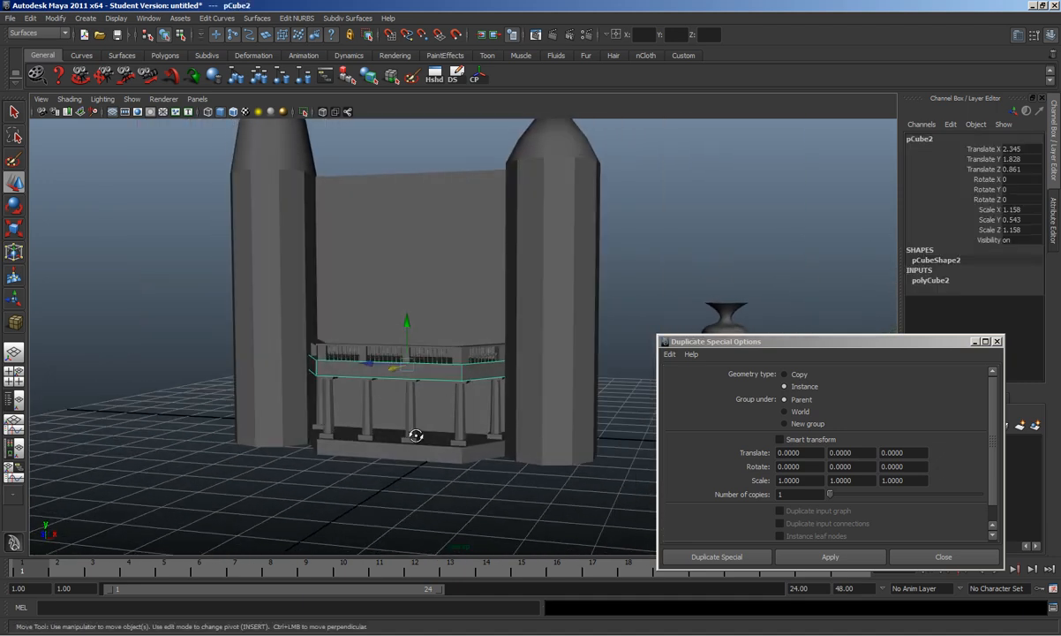
left_click_drag(422, 436, 454, 443, "alt")
middle_click_drag(454, 443, 481, 447, "alt")
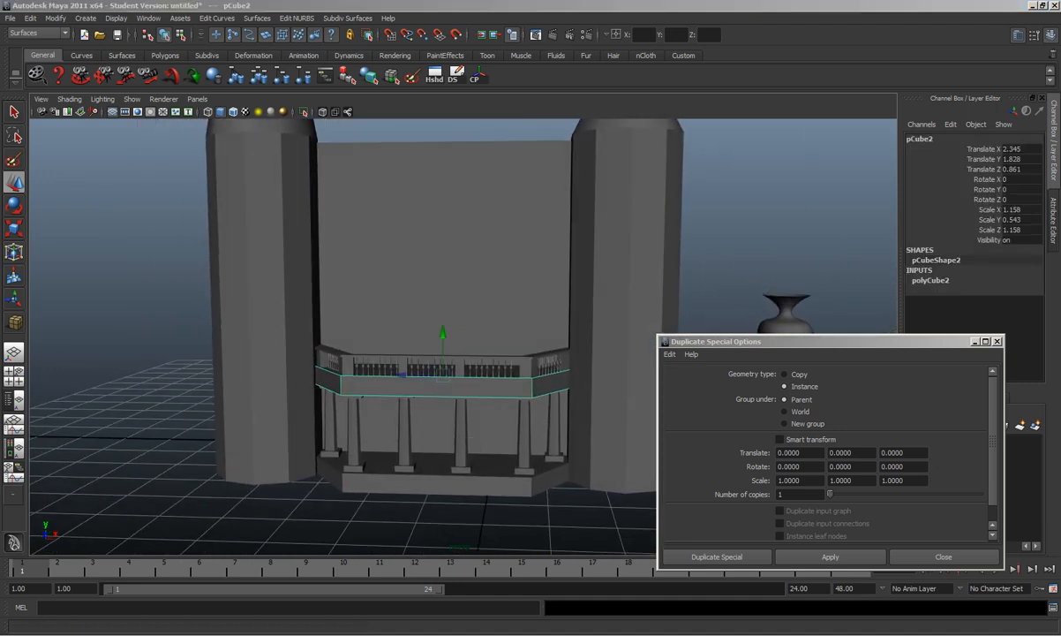
Step: Compare the full facade in the house reference photo with the model's main wall block between the towers
left_click(371, 634)
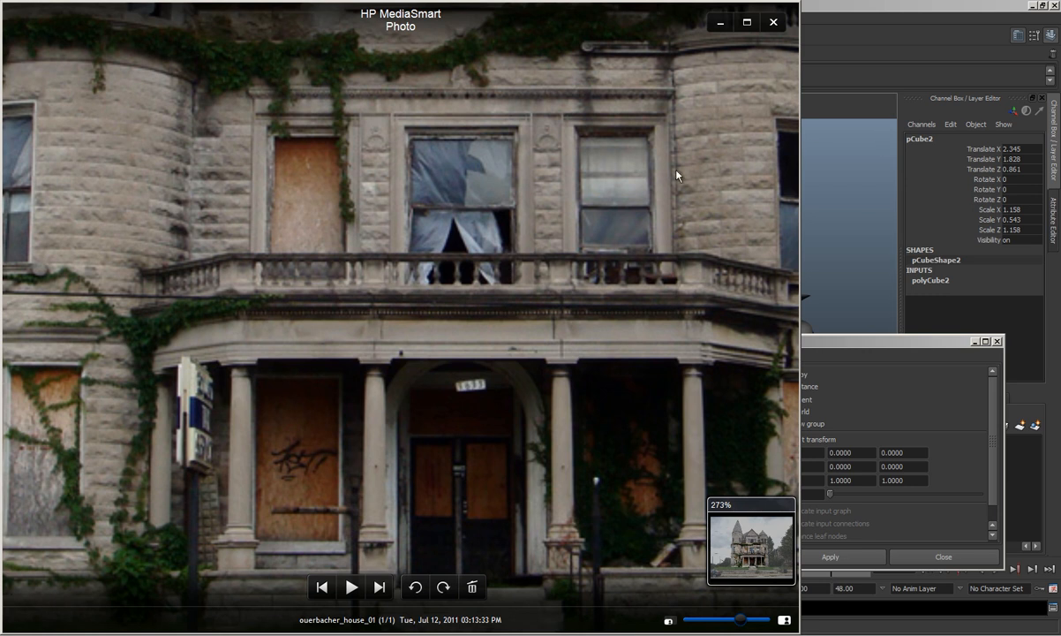
double_click(553, 163)
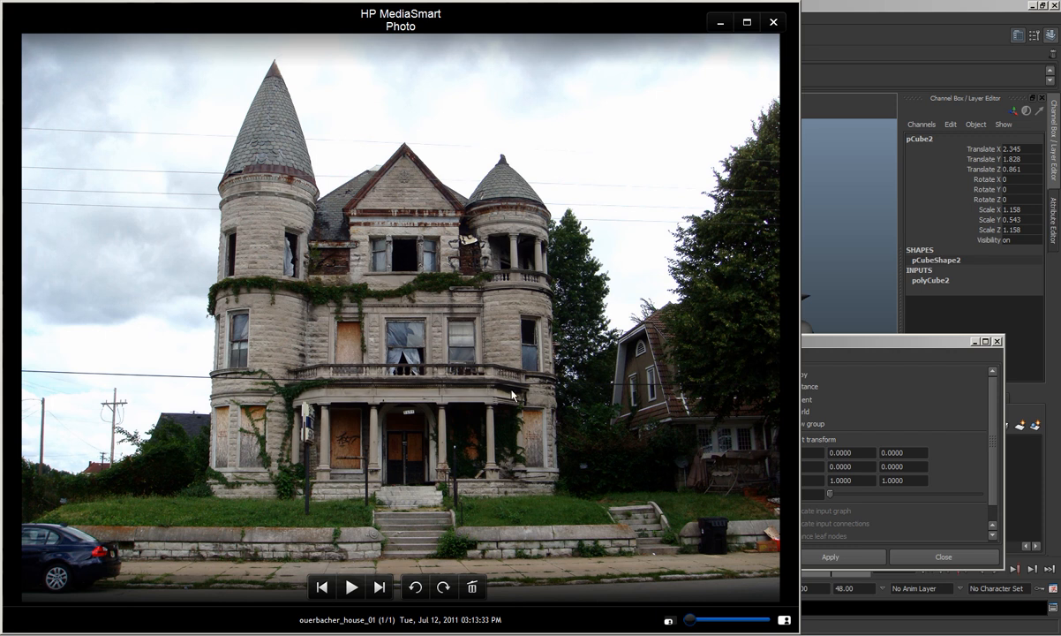
left_click(806, 274)
left_click(495, 296)
key("f")
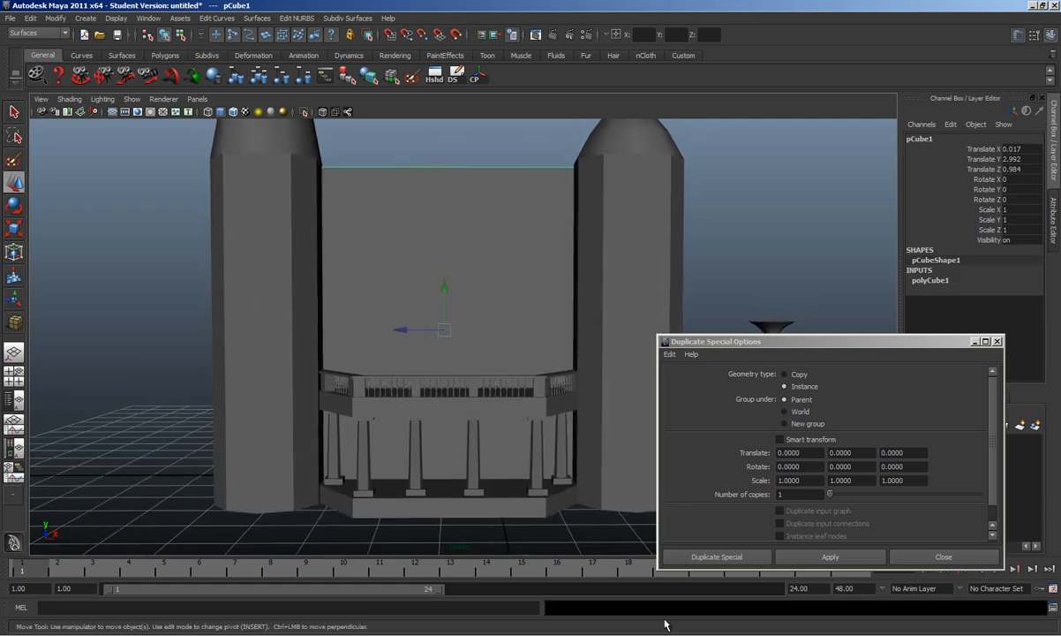
key("alt+Tab")
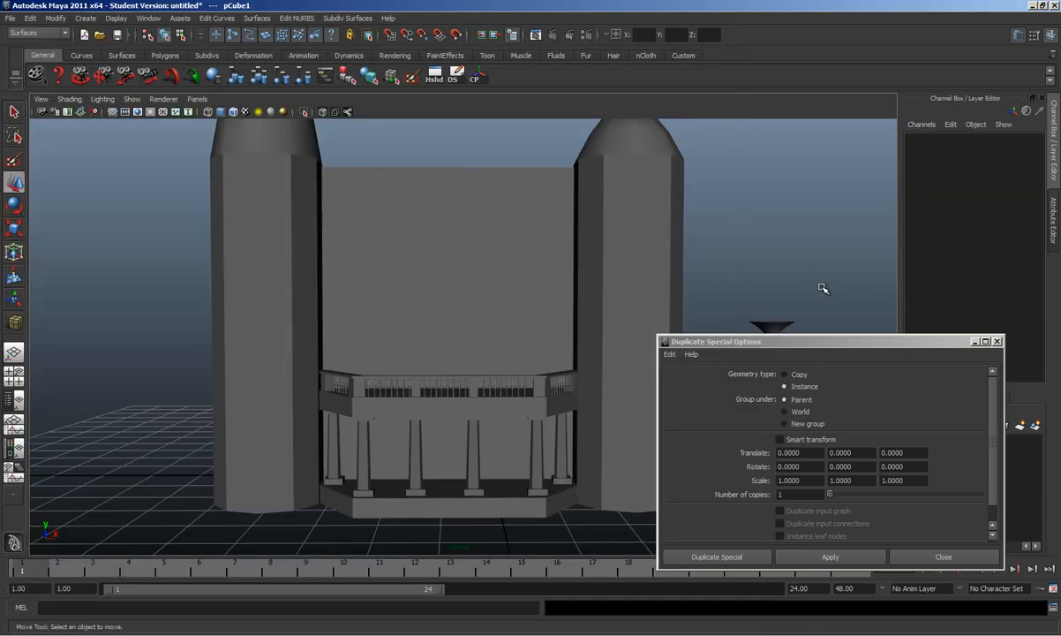
Step: Select the wall block's four top vertices in wireframe and lower them along Y below the tower caps
left_click(514, 262)
left_click_drag(514, 262, 526, 328, "alt")
scroll(528, 304, "up", 2)
right_click_drag(528, 305, 476, 304)
left_click_drag(148, 158, 771, 279)
mouse_move(422, 264)
left_mouse_down("alt")
mouse_move(583, 294)
mouse_move(694, 295)
mouse_move(496, 303)
mouse_move(303, 277)
mouse_move(228, 194)
left_mouse_up("alt")
key("4")
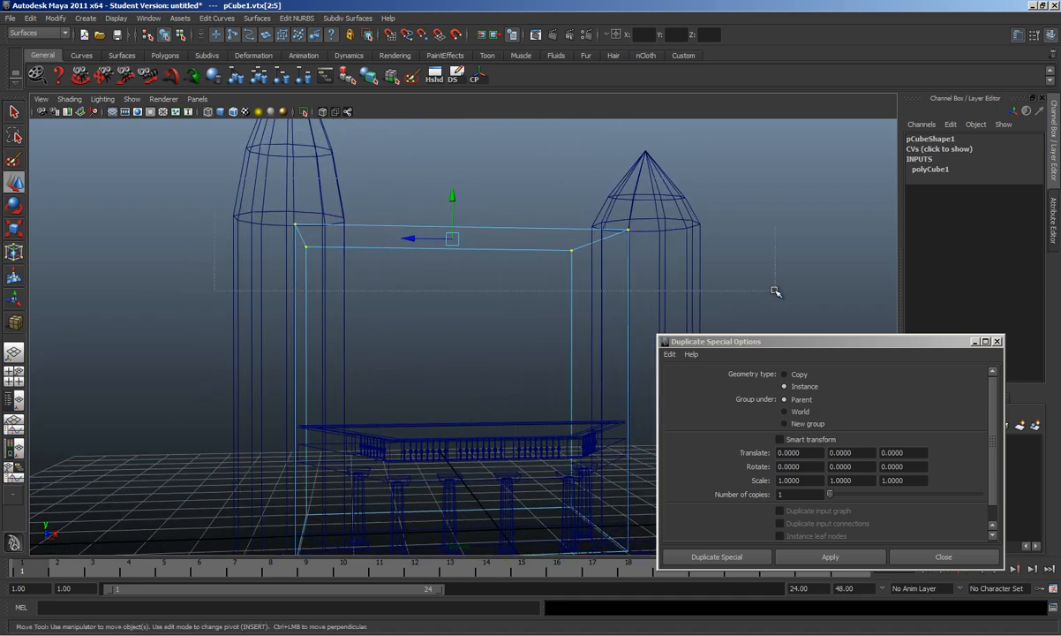
left_click_drag(452, 196, 503, 237)
key("F8")
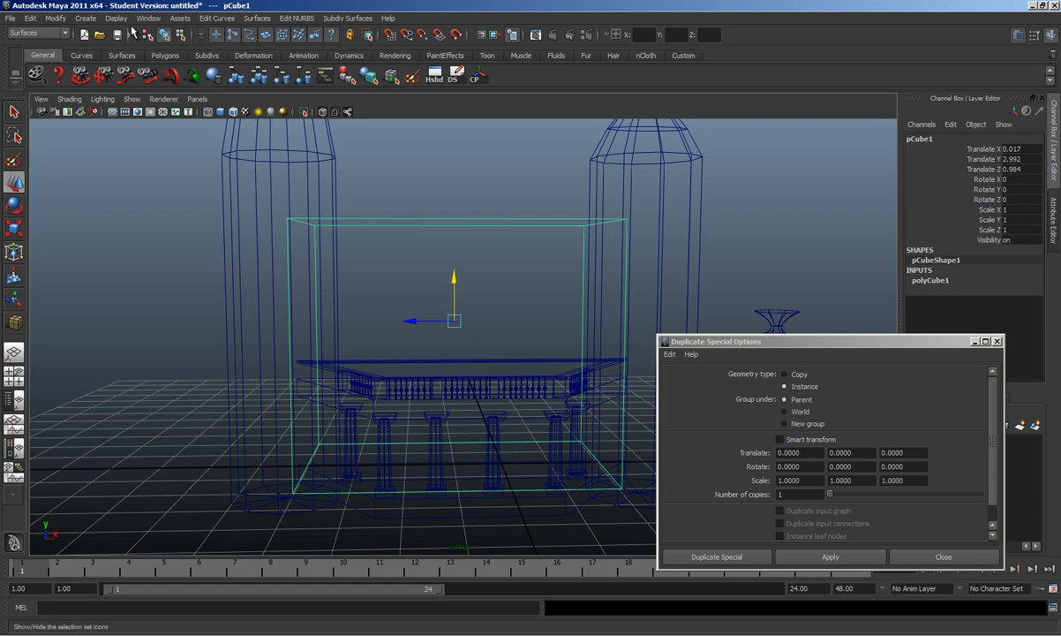
Step: Insert two vertical edge loops near the middle of the wall block and one horizontal edge loop at balcony height
left_click(56, 34)
left_click(33, 53)
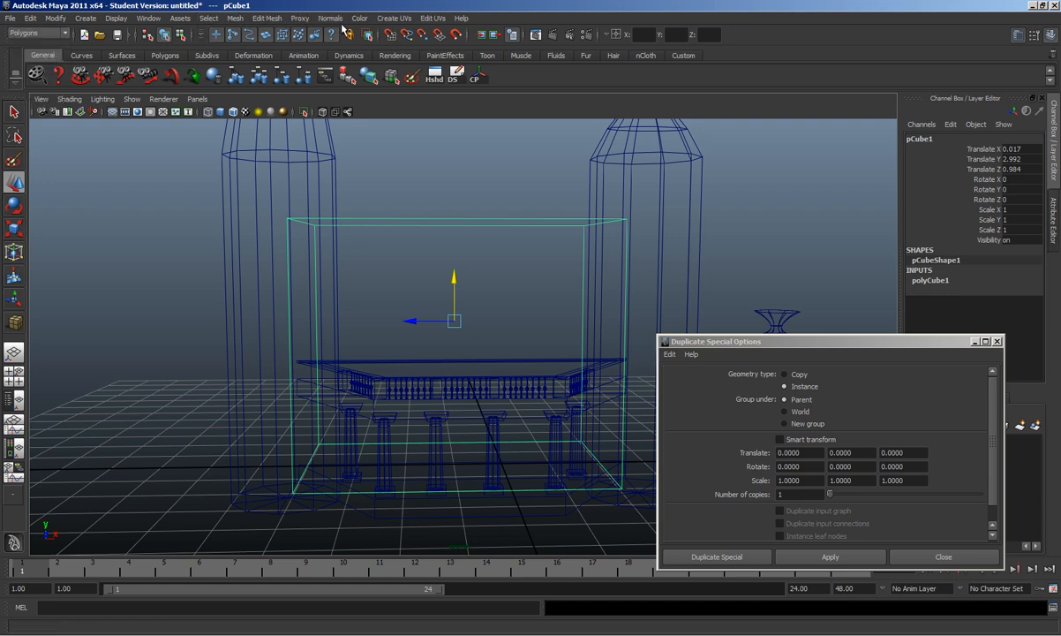
left_click(269, 19)
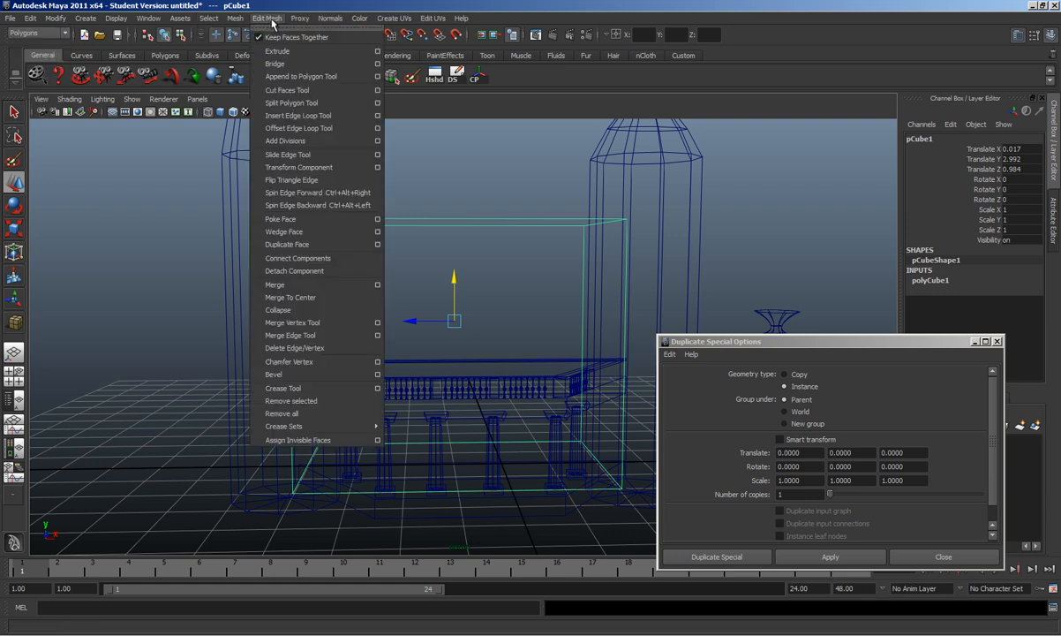
left_click(311, 116)
left_click_drag(531, 256, 483, 228, "alt")
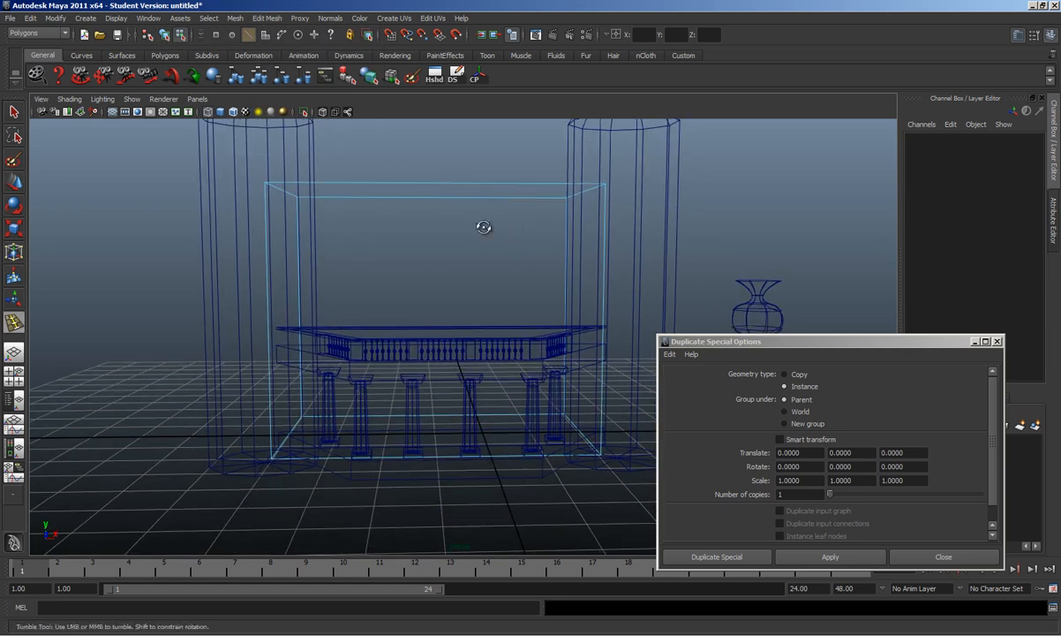
left_click(376, 186)
left_click_drag(398, 190, 407, 191)
left_click_drag(505, 188, 470, 185)
mouse_move(473, 272)
left_mouse_down("alt")
mouse_move(469, 248)
mouse_move(469, 257)
left_mouse_up("alt")
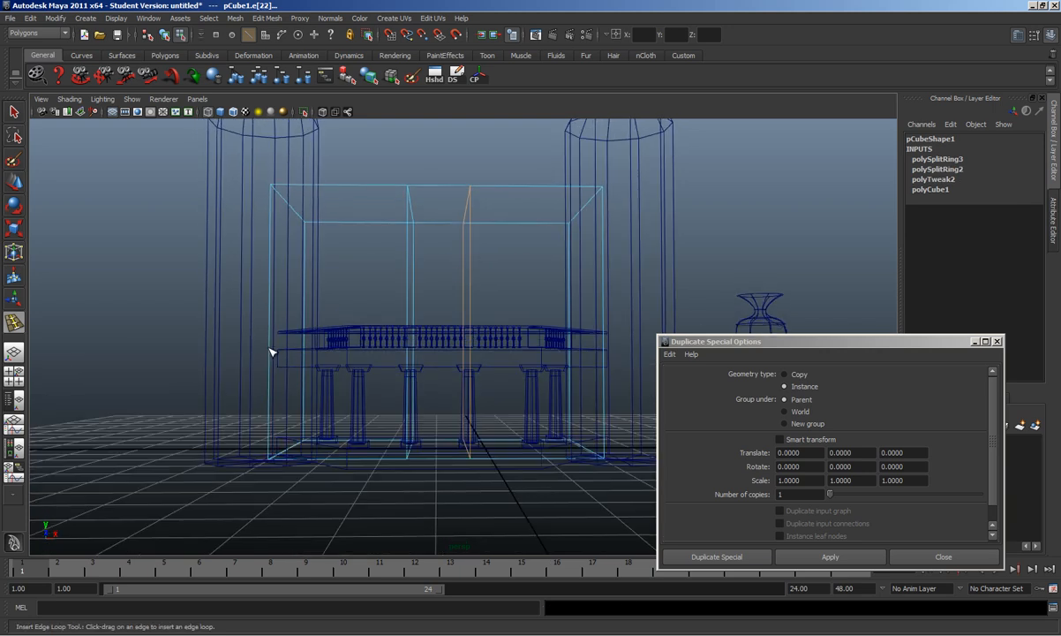
left_click_drag(272, 347, 270, 349)
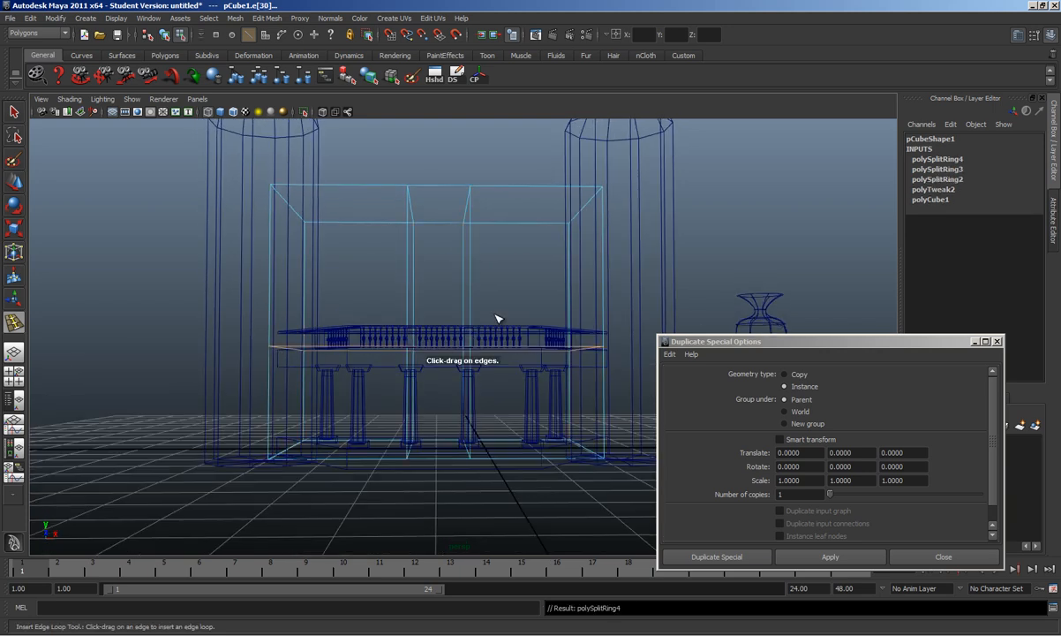
Step: Examine the window and balcony layout in the reference photo and compare it with the wall's edge loops in the shaded front view
left_click(635, 634)
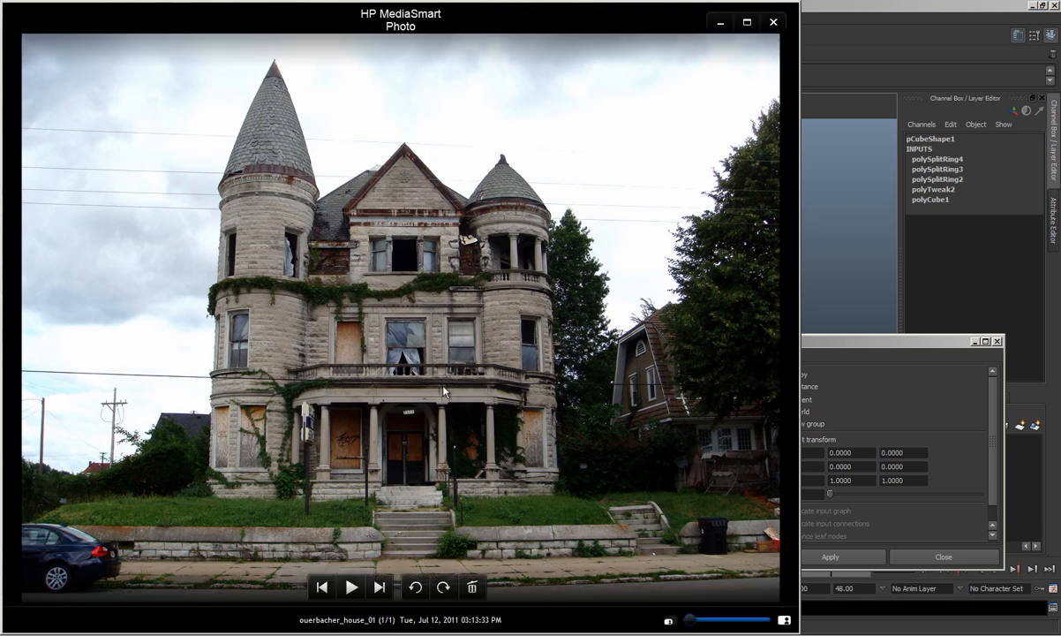
left_click(708, 622)
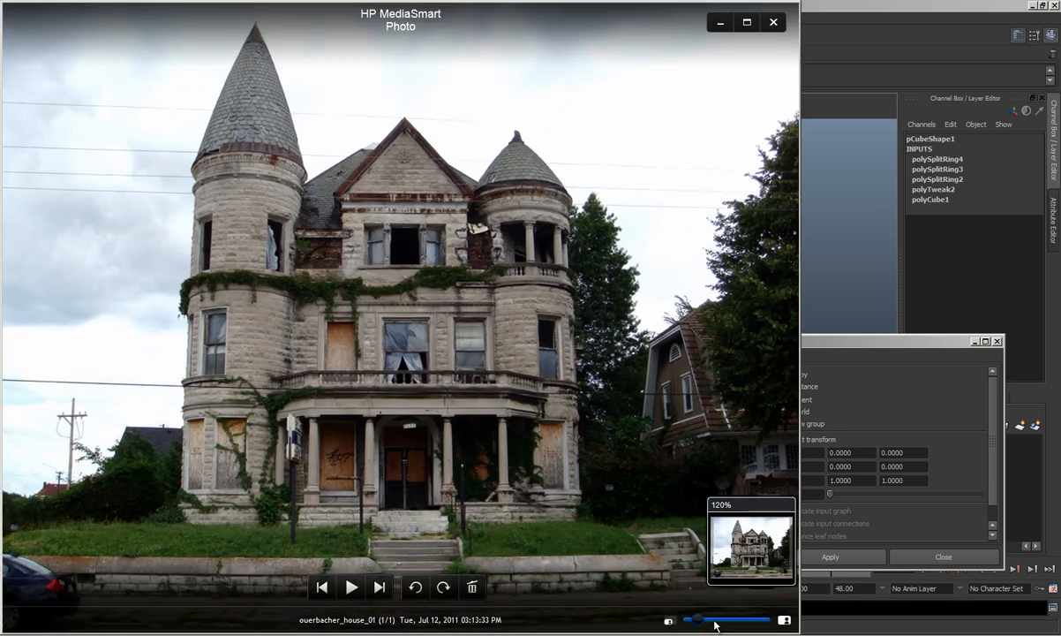
left_click_drag(699, 621, 726, 621)
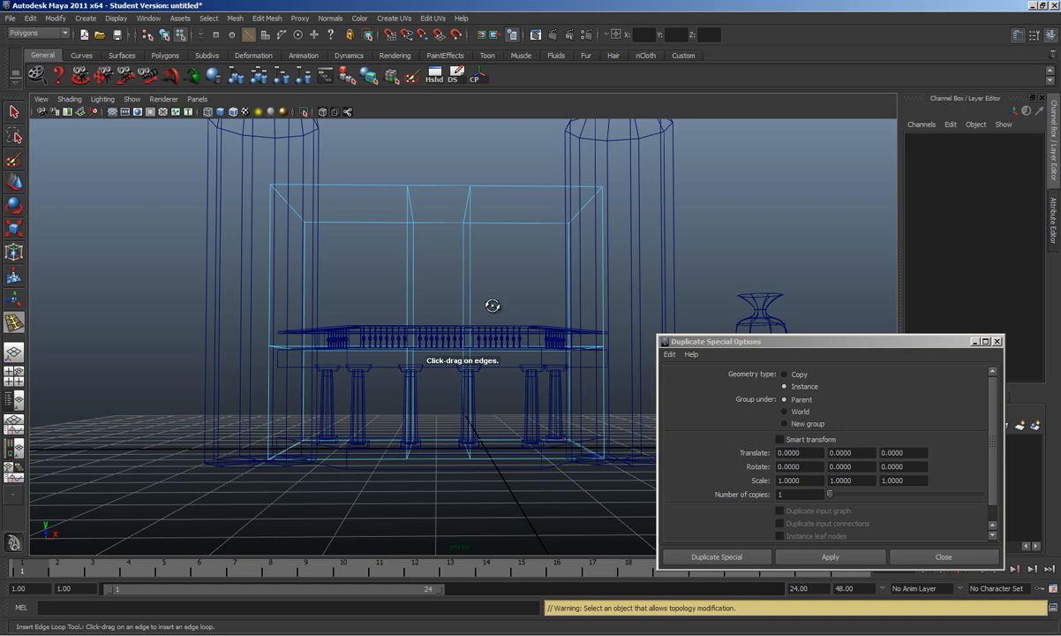
scroll(490, 303, "up", 4)
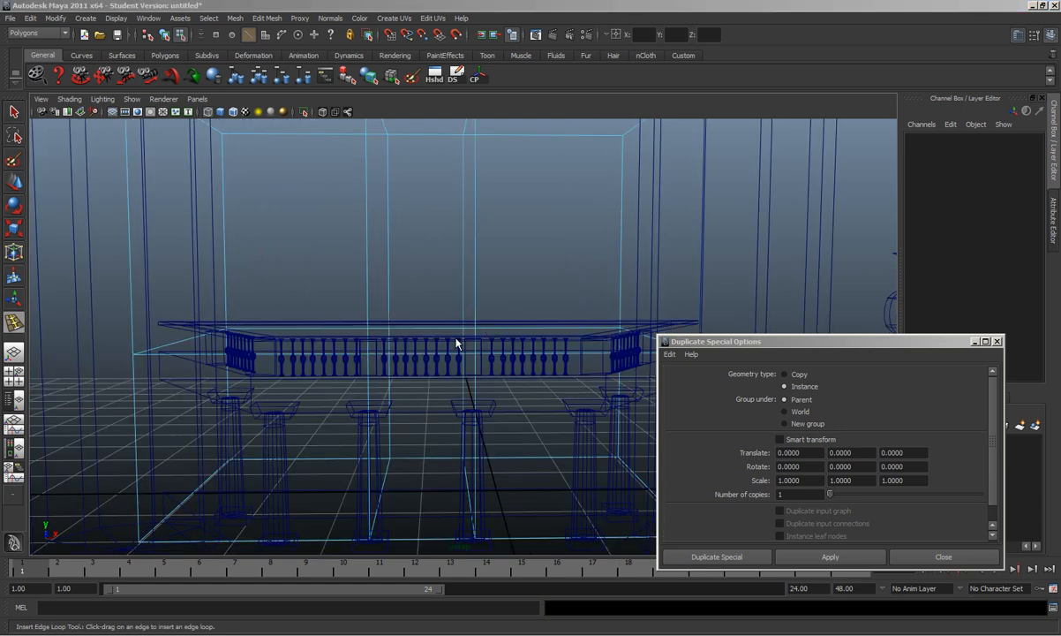
key("space")
key("space")
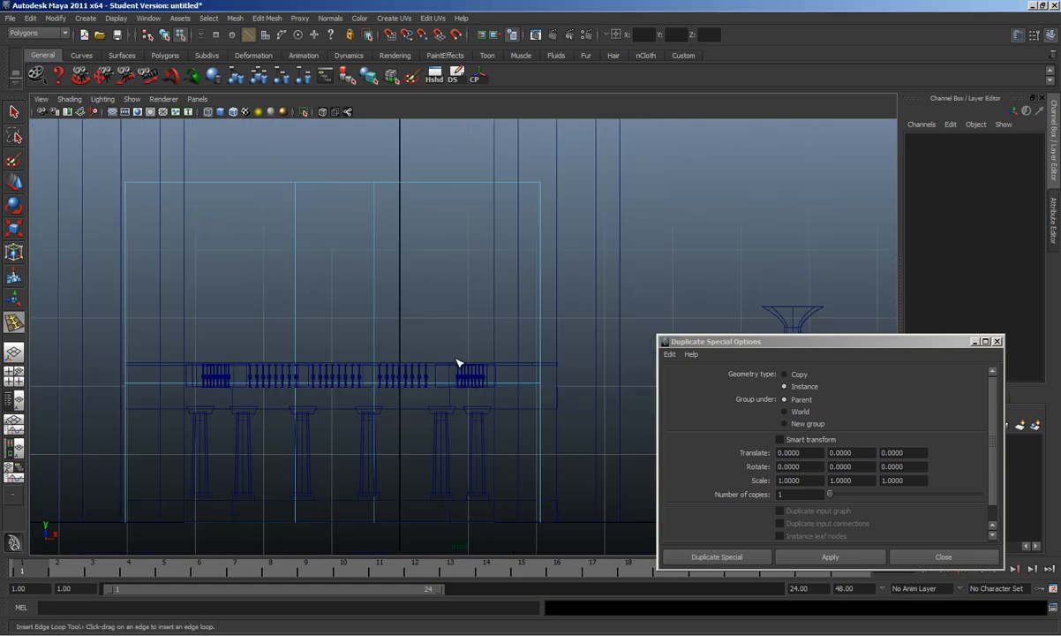
key("5")
scroll(421, 362, "up", 1)
middle_click_drag(403, 369, 488, 329, "alt")
scroll(485, 331, "up", 1)
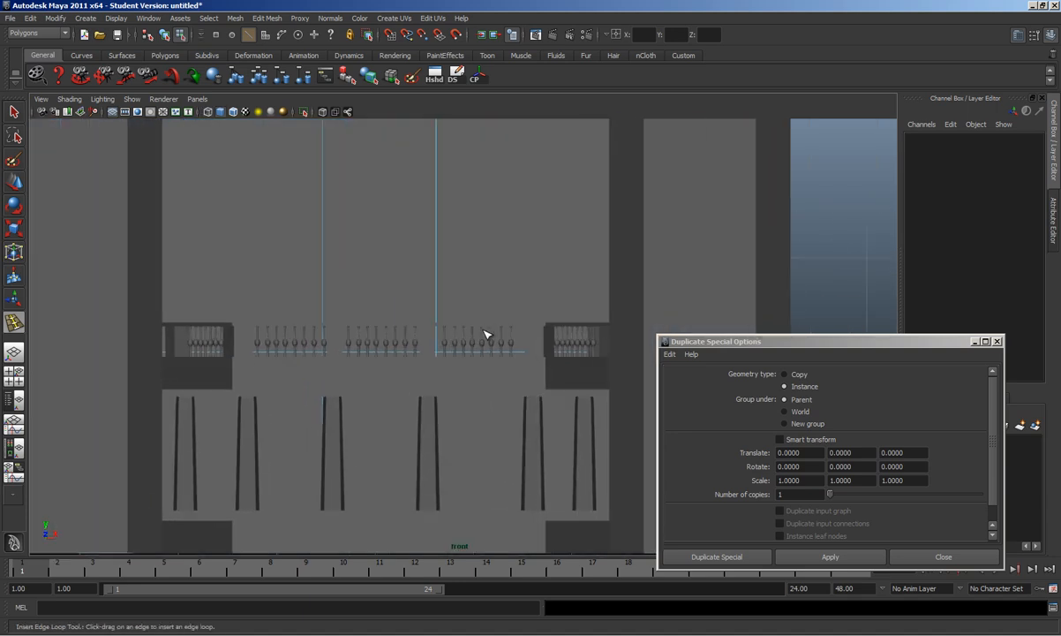
Step: Select the main wall block between the two towers in the front view
key("w")
scroll(495, 275, "down", 3)
left_click(483, 267)
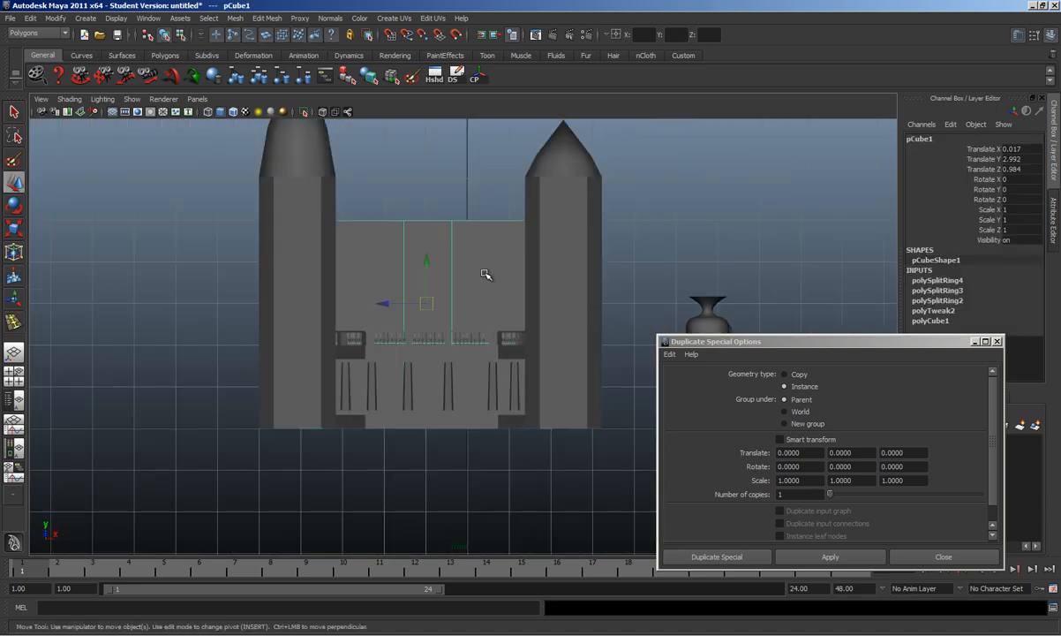
scroll(486, 274, "up", 4)
left_click(436, 350)
scroll(441, 355, "up", 1)
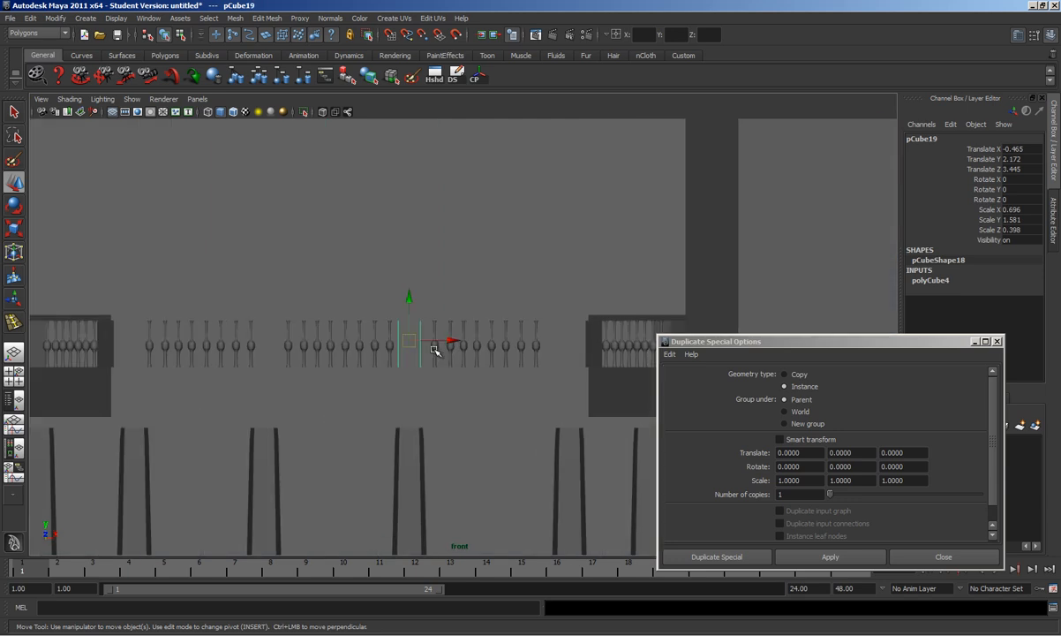
left_click(474, 226)
scroll(476, 246, "down", 6)
scroll(483, 267, "up", 4)
scroll(487, 279, "up", 2)
scroll(493, 260, "down", 4)
scroll(514, 287, "up", 2)
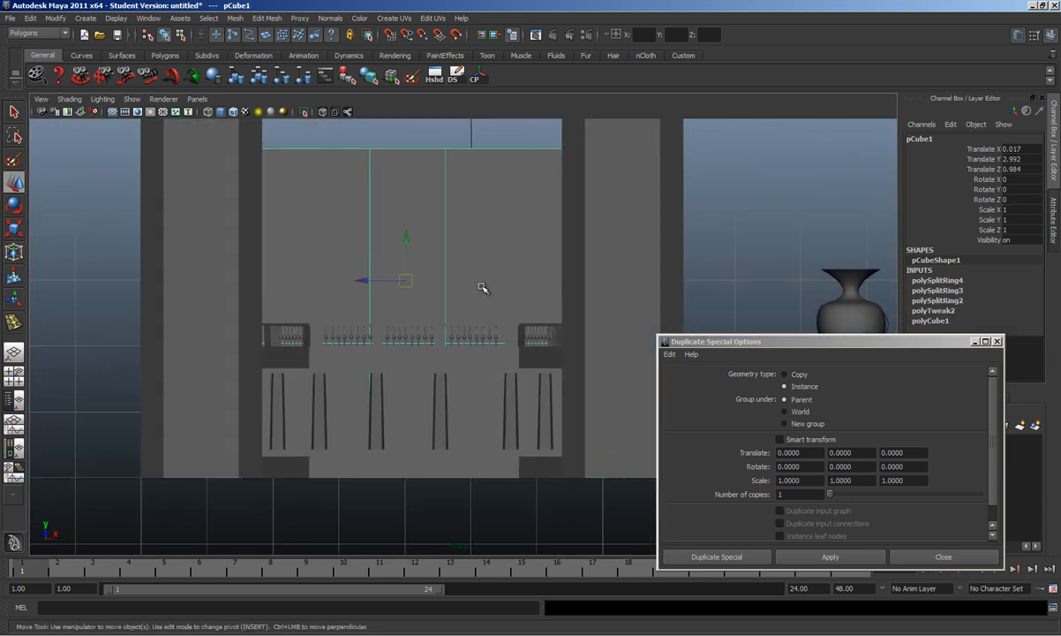
scroll(485, 293, "up", 2)
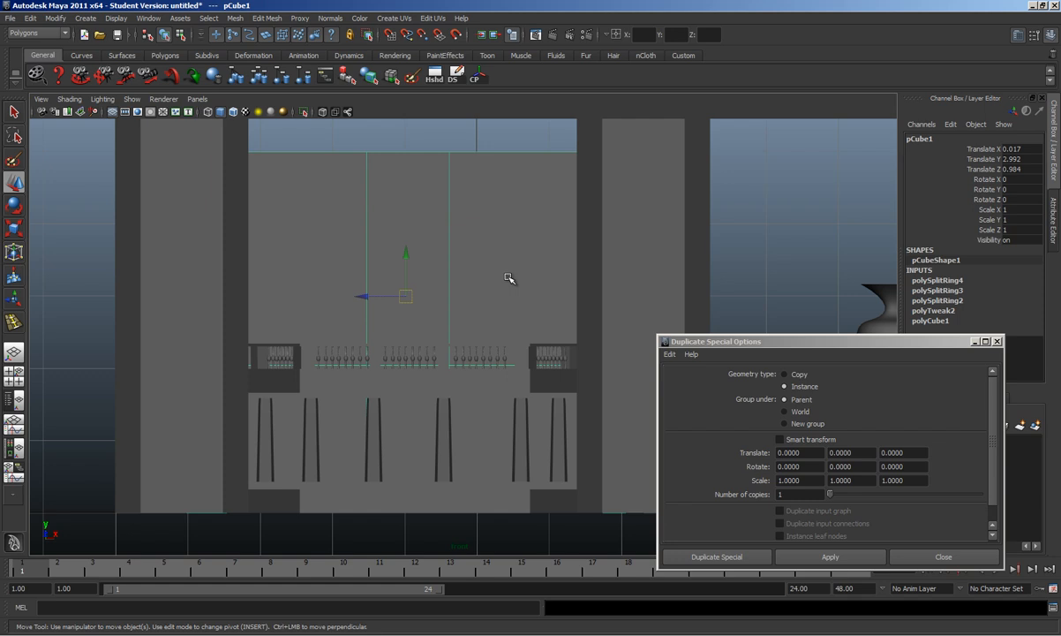
Step: Select the wall block's three upper front faces and add the Extrude command to the shelf
key("F11")
left_click(500, 294)
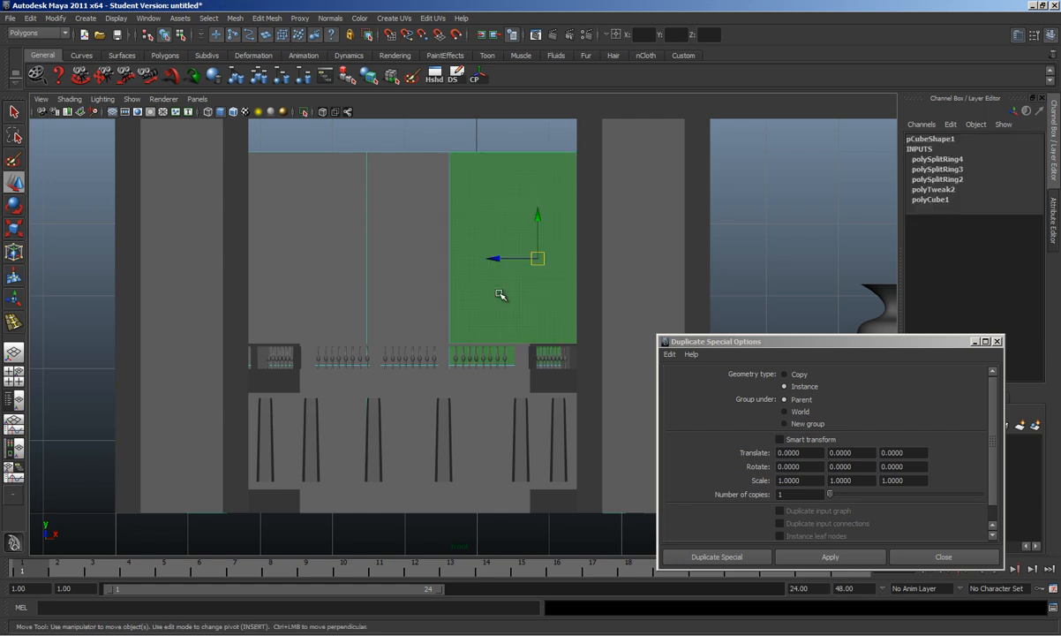
middle_click_drag(551, 269, 518, 284, "alt")
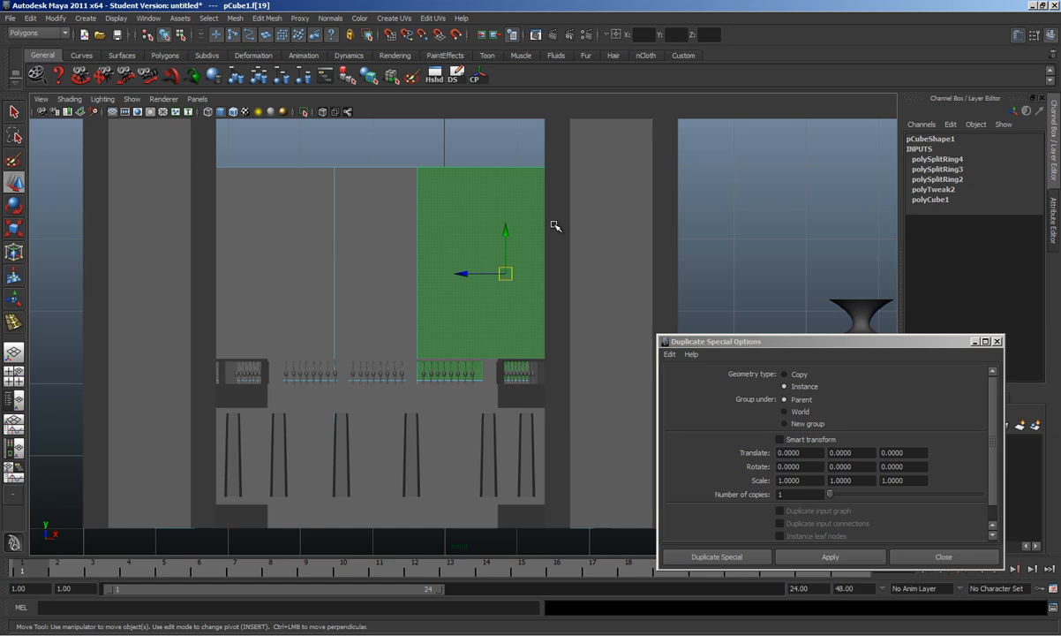
left_click(262, 19)
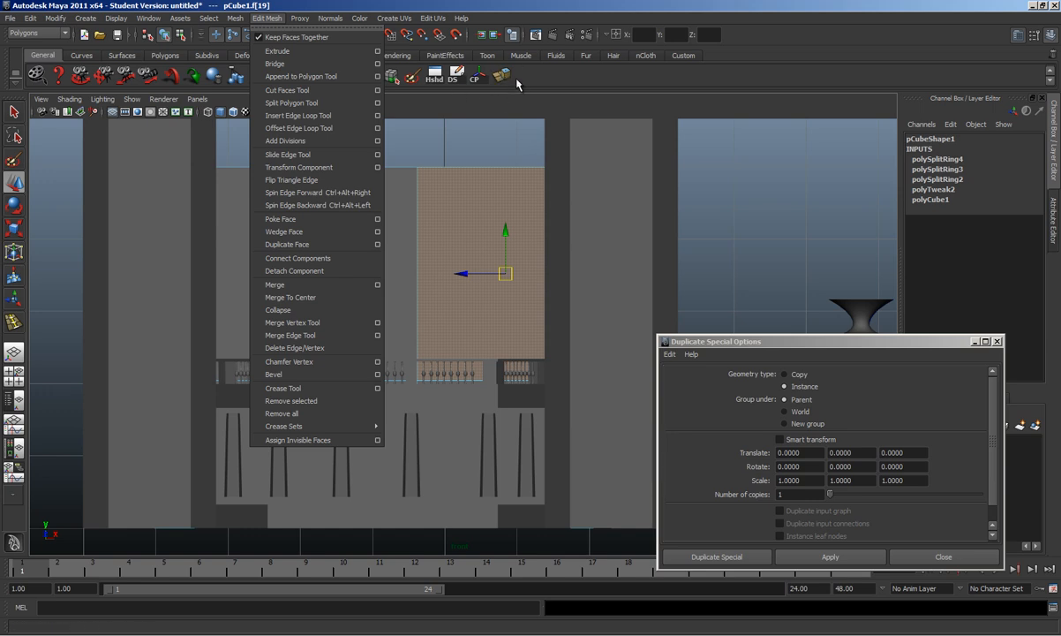
left_click(556, 84)
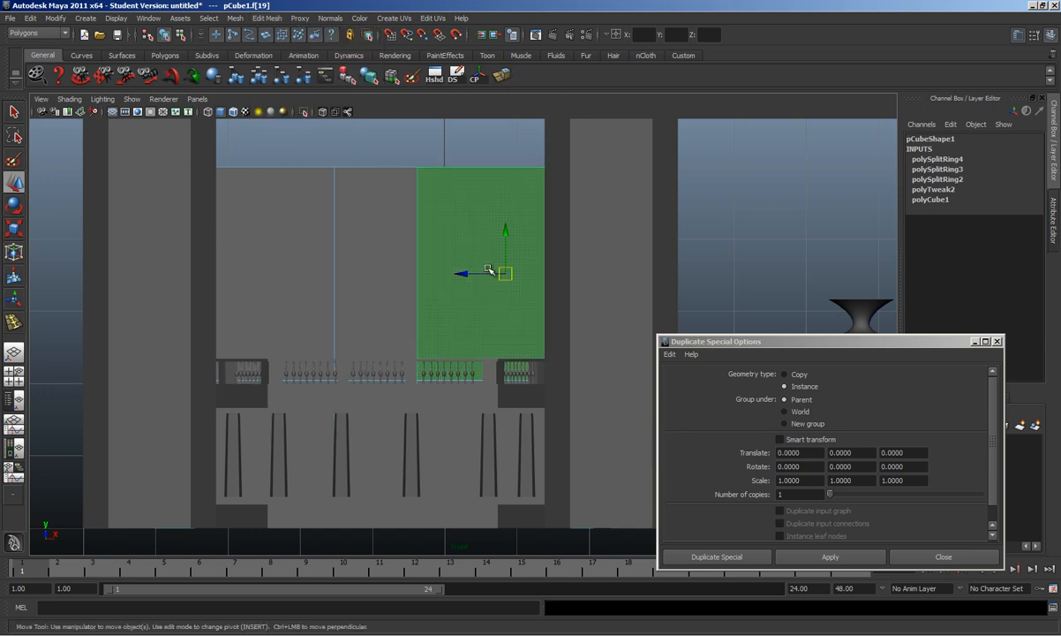
left_click(374, 277, "shift")
left_click(280, 274, "shift")
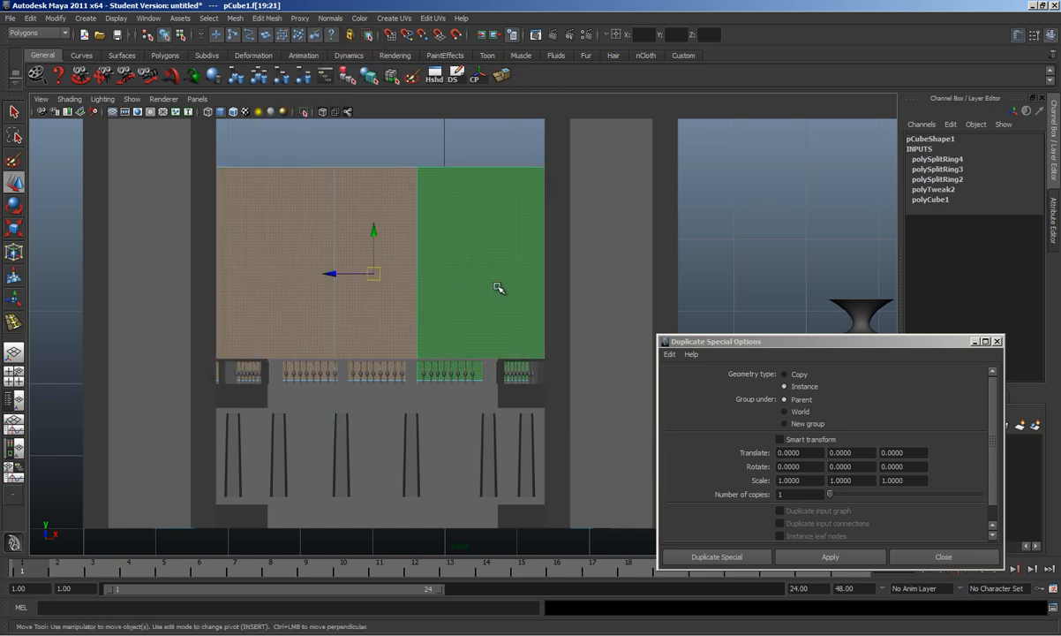
Step: Try extruding the three upper wall faces as one group with a uniform scale of about 0.733, and undo the scaling
left_click(474, 75)
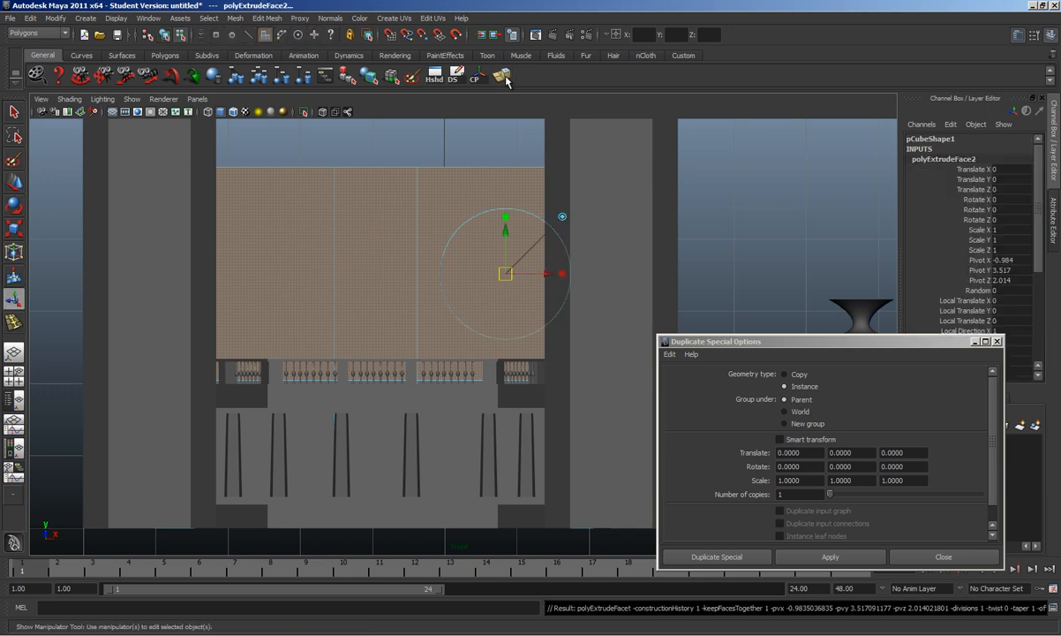
left_click(561, 270)
left_click_drag(502, 274, 476, 281)
key("ctrl+z")
key("ctrl+z")
key("ctrl+z")
key("ctrl+z")
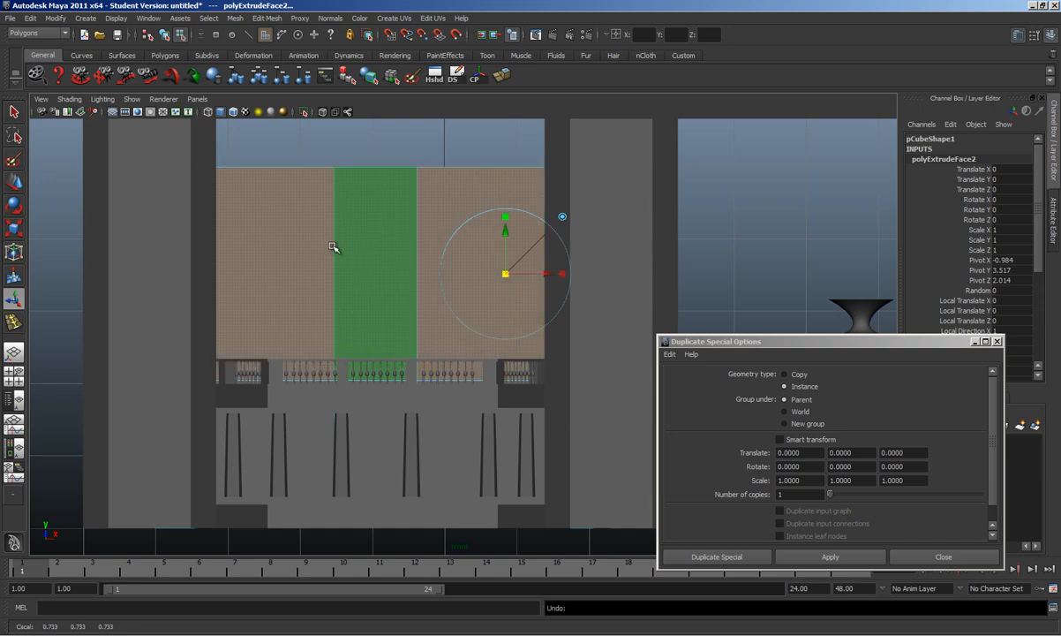
Step: Turn off Keep Faces Together for the extrusion, try scaling the three faces inward to 0.719, 0.65 and 0.65, and undo the scaling
left_click_drag(931, 345, 741, 393)
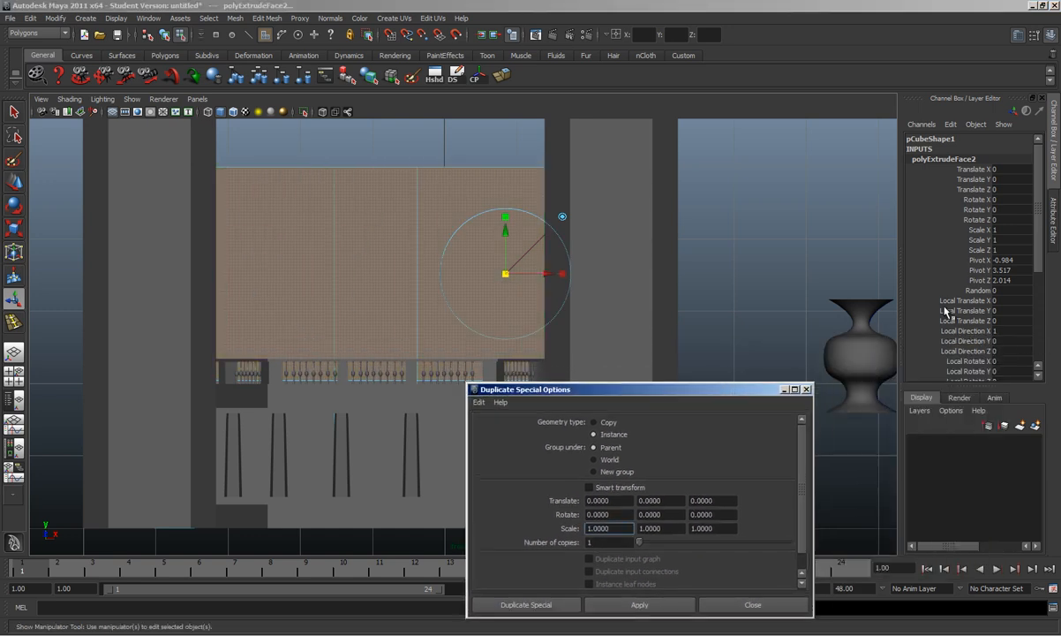
left_click_drag(1040, 237, 1052, 311)
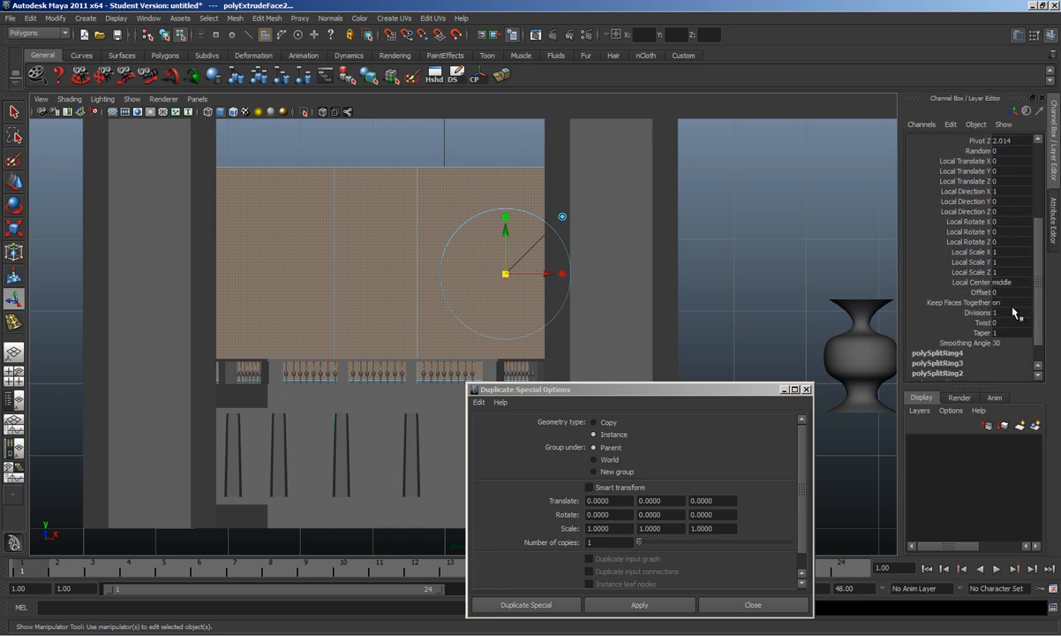
double_click(1007, 303)
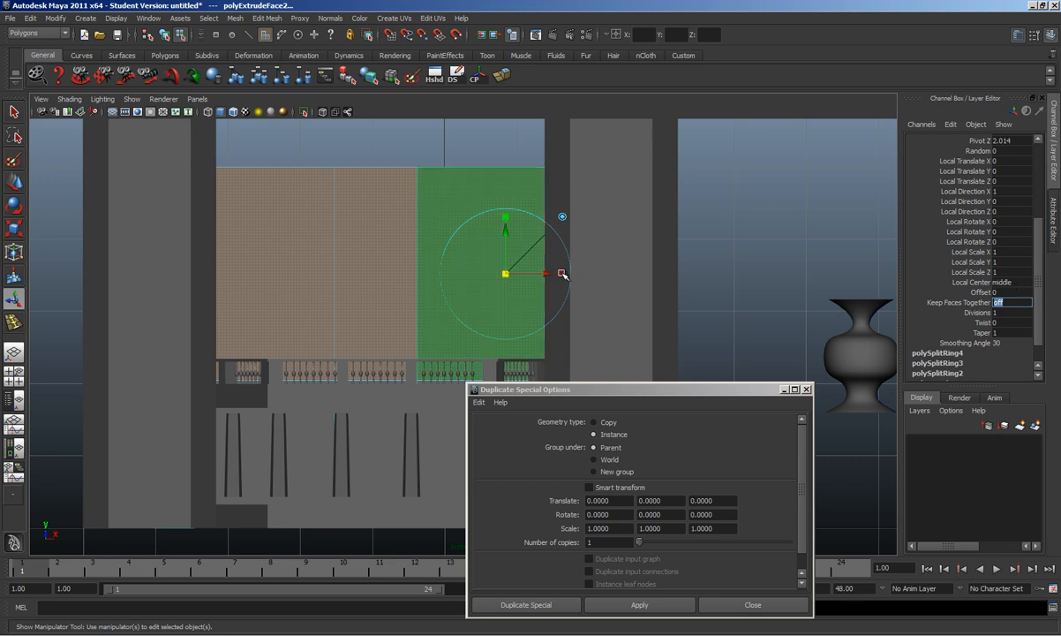
left_click_drag(505, 273, 566, 277)
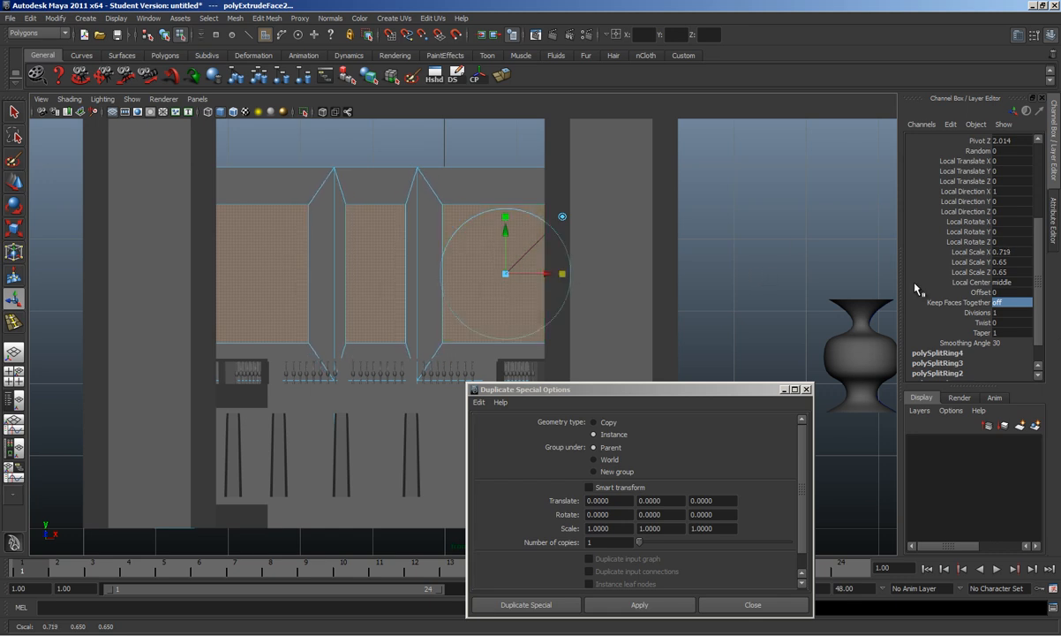
left_click(848, 239)
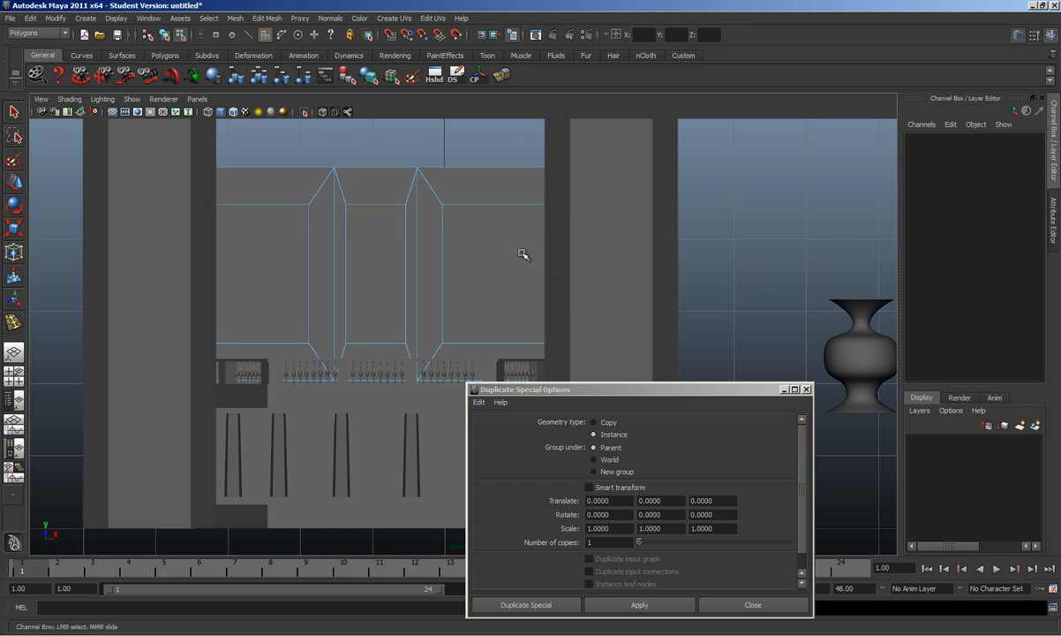
key("ctrl+z")
key("ctrl+z")
key("ctrl+z")
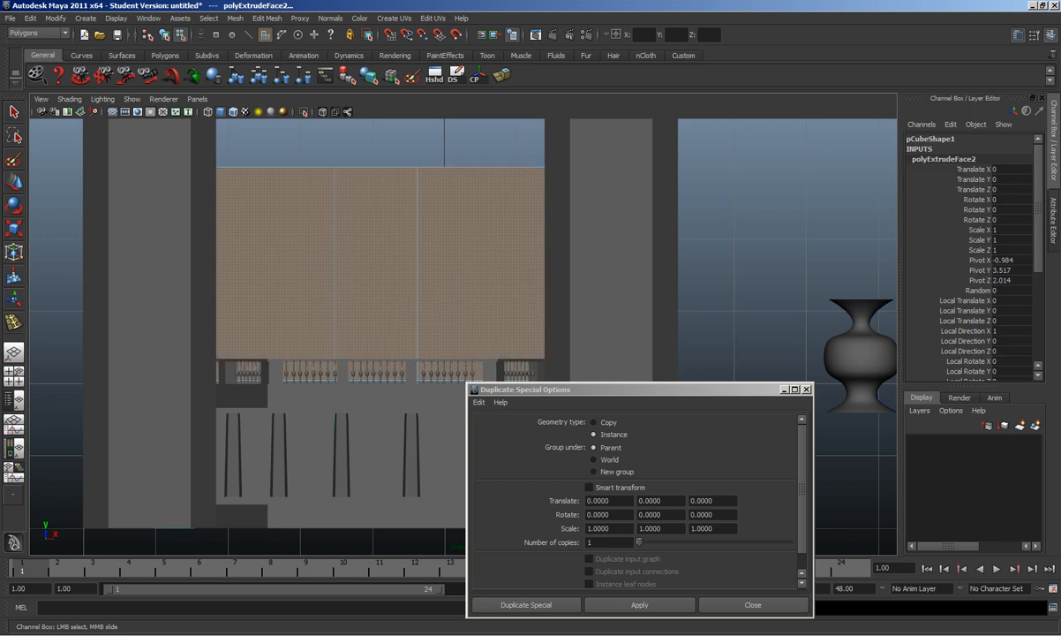
Step: Check the extrusion's settings in the Attribute Editor and undo the extrusion of the three wall faces
scroll(1037, 276, "down", 5)
key("ctrl+a")
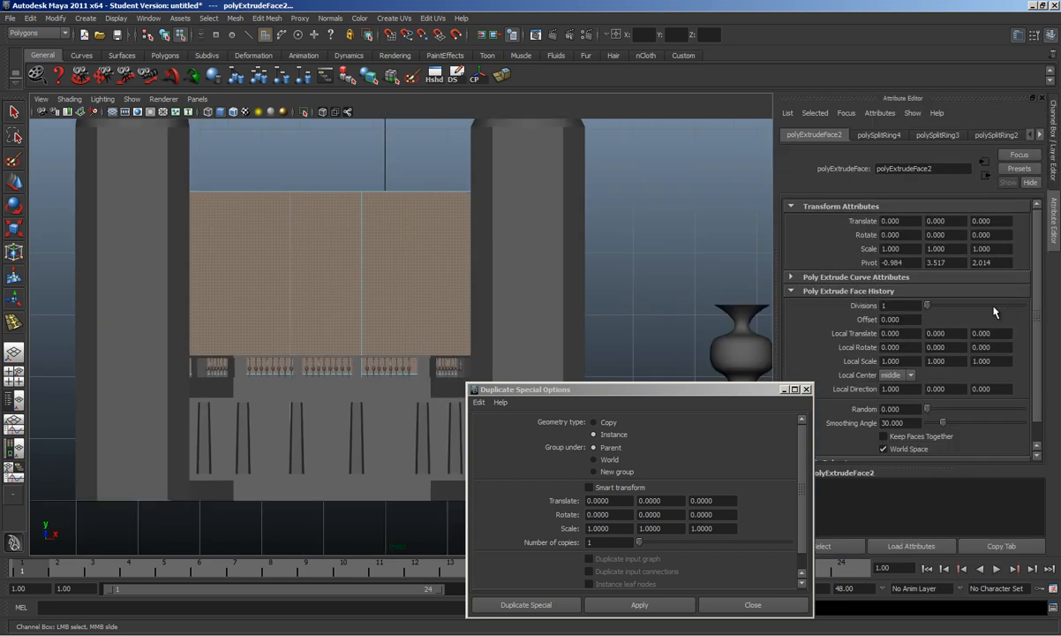
left_click(1017, 36)
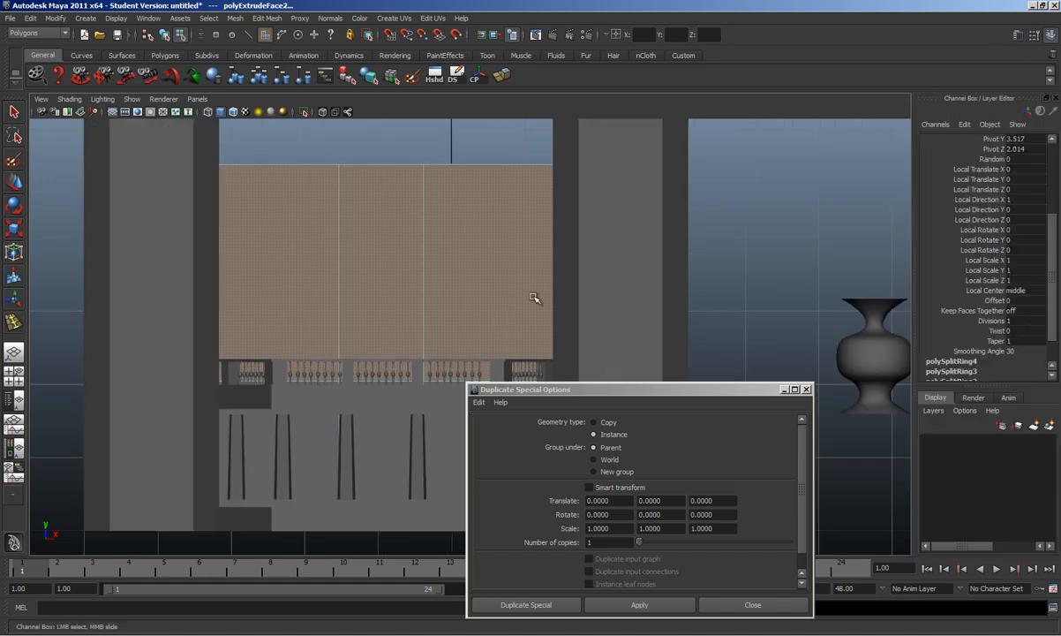
key("ctrl+z")
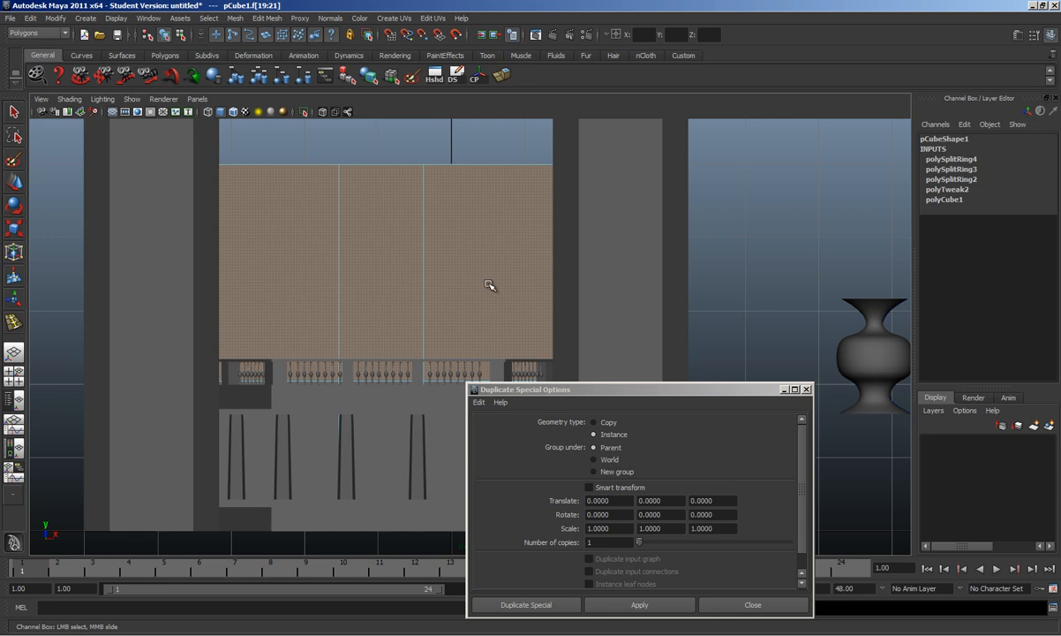
Step: Extrude the three upper wall faces with a scale of about 0.767 and Keep Faces Together off, creating separate insets
left_click(502, 76)
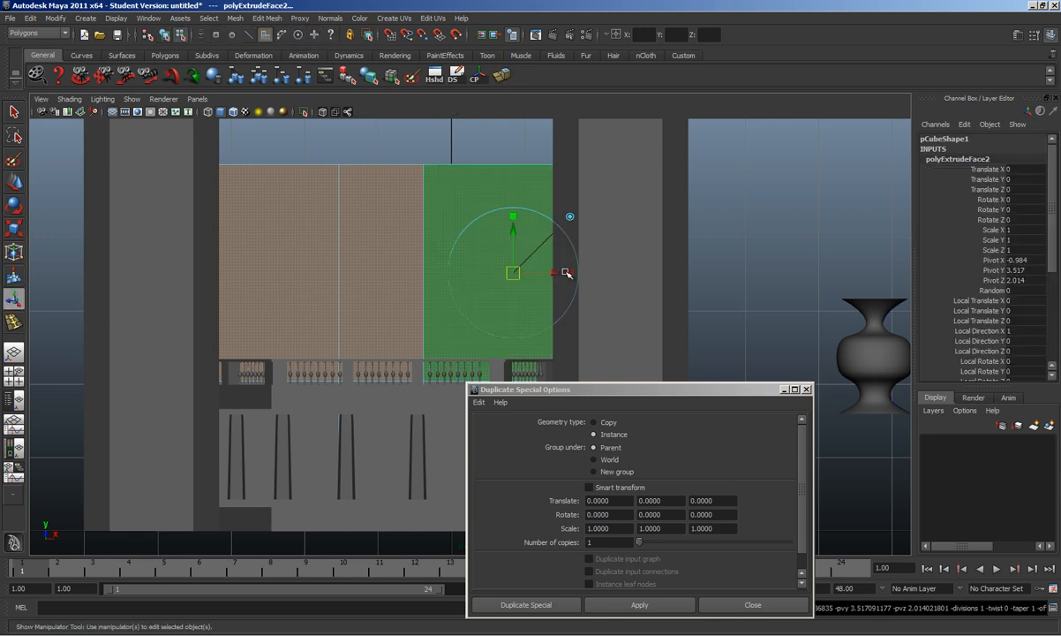
left_click(562, 273)
left_click_drag(515, 273, 522, 280)
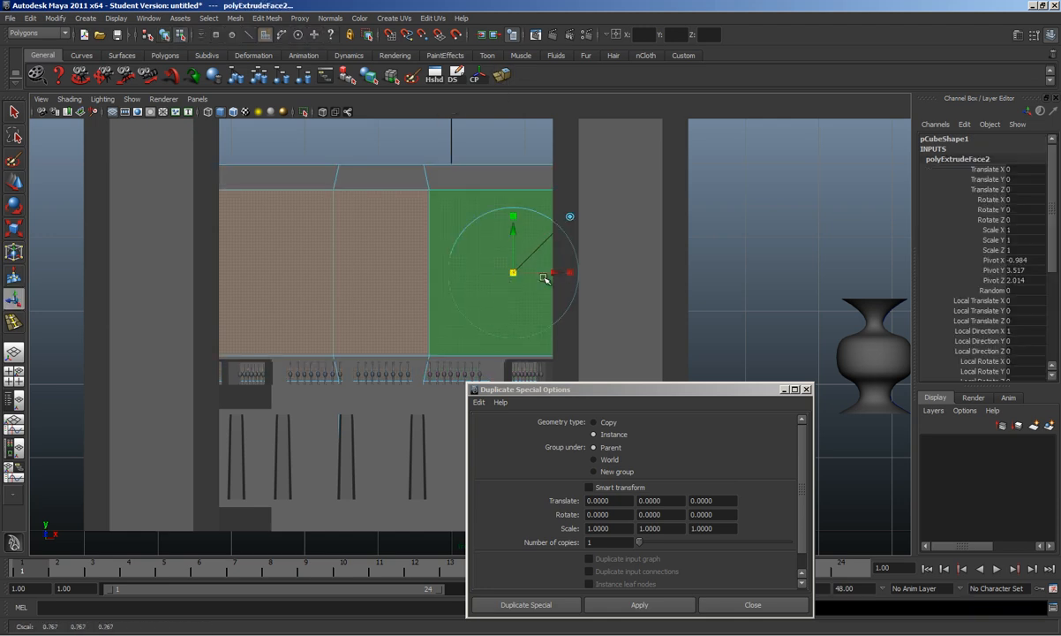
left_click_drag(1051, 285, 1047, 324)
left_click(1012, 327)
key("Return")
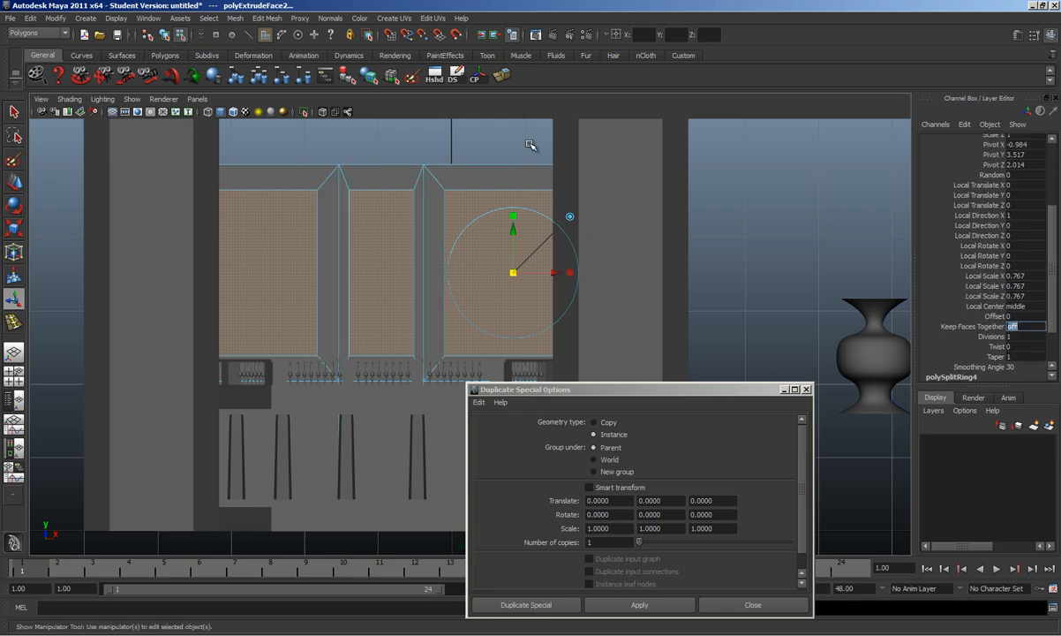
mouse_move(570, 276)
left_mouse_down()
mouse_move(557, 284)
mouse_move(576, 277)
left_mouse_up()
left_click(765, 285)
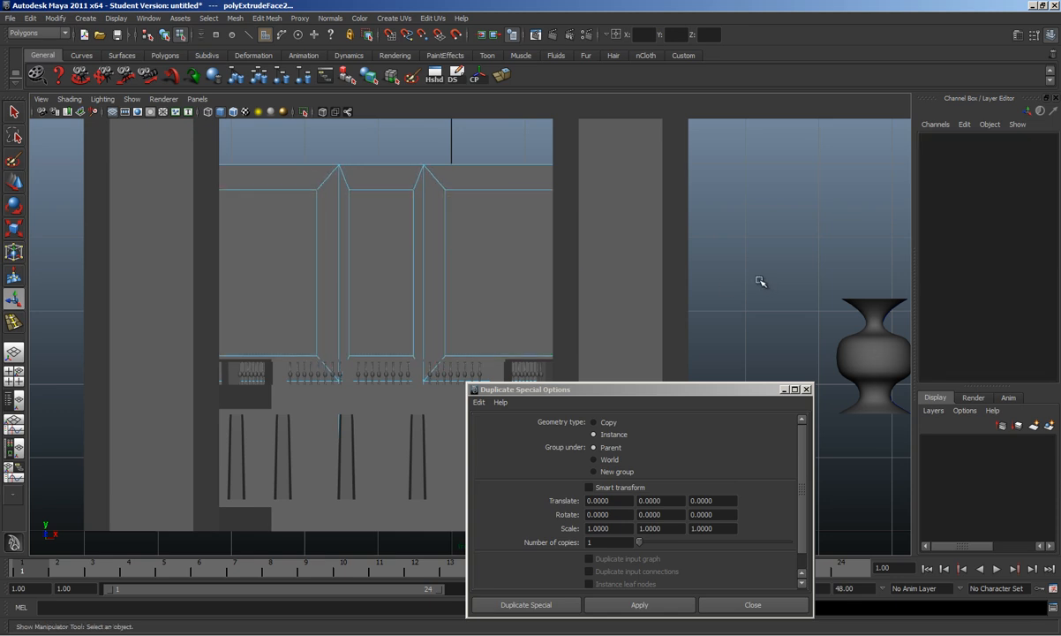
Step: Scale down the right inset wall face and move it toward the wall's middle and slightly down
left_click(494, 286)
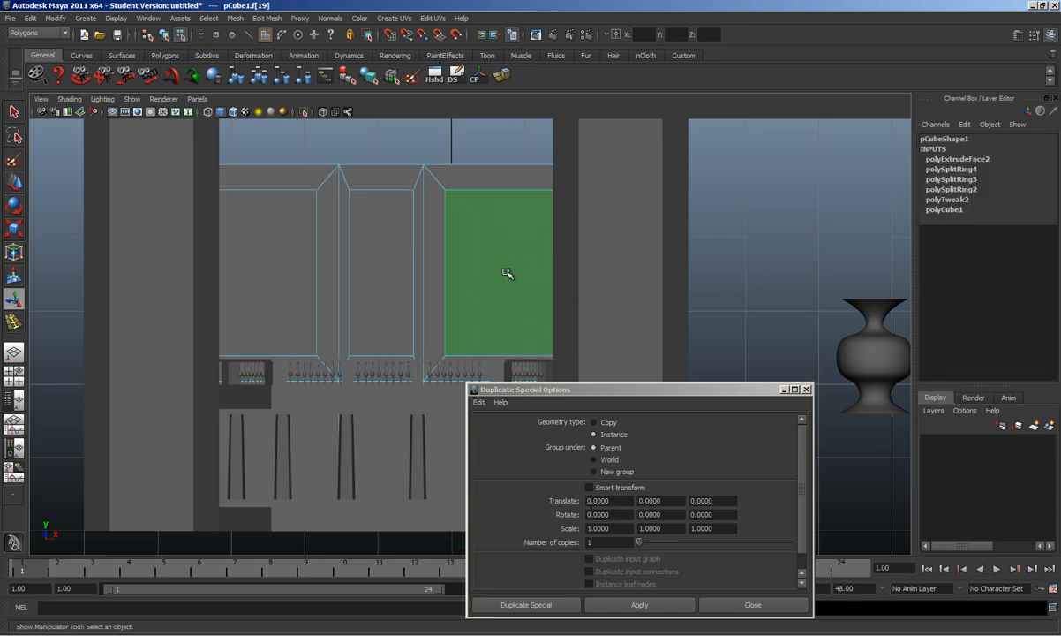
key("w")
key("r")
left_click_drag(510, 271, 449, 273)
key("w")
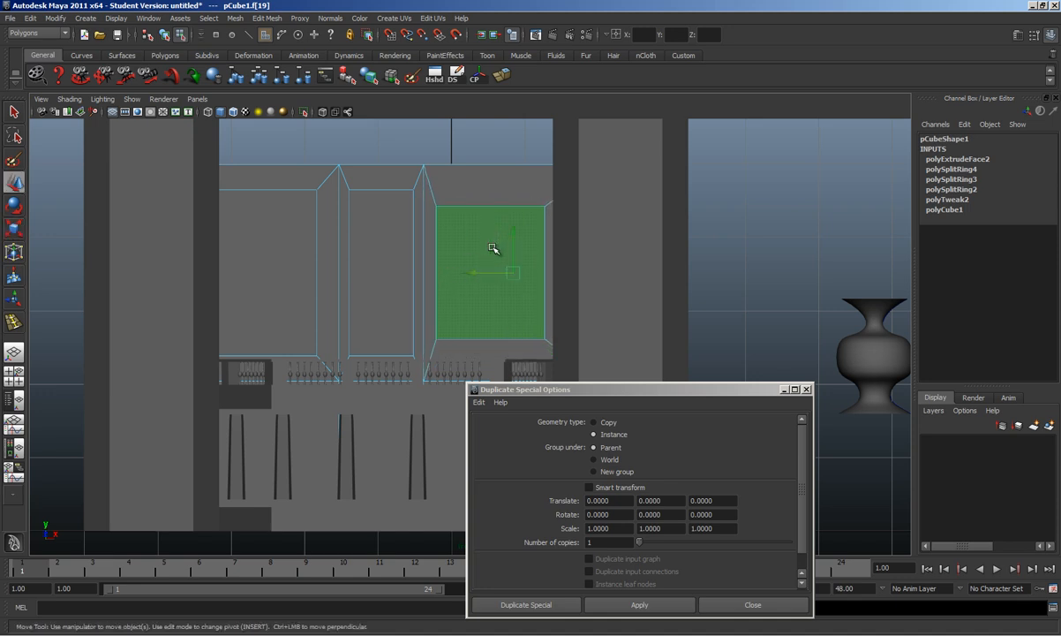
mouse_move(492, 230)
left_mouse_down()
mouse_move(488, 255)
mouse_move(490, 245)
left_mouse_up()
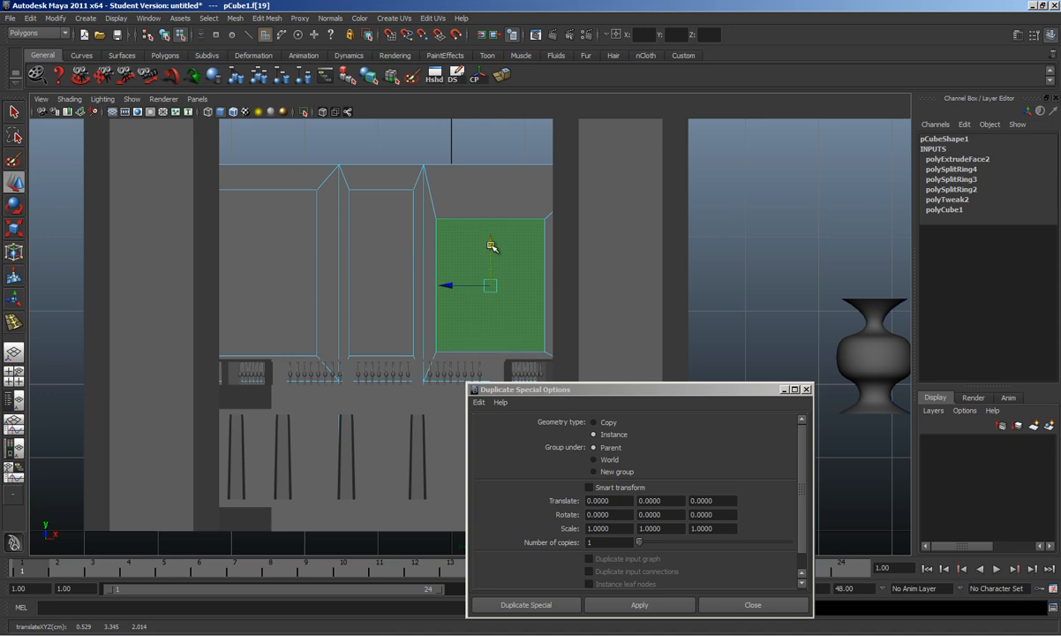
Step: Scale the right inset face into a narrower upright window shape and shift it along Z toward the middle section
key("r")
left_click_drag(490, 285, 473, 317)
left_click_drag(435, 285, 442, 286)
left_click_drag(493, 343, 490, 354)
key("w")
left_click_drag(450, 287, 440, 284)
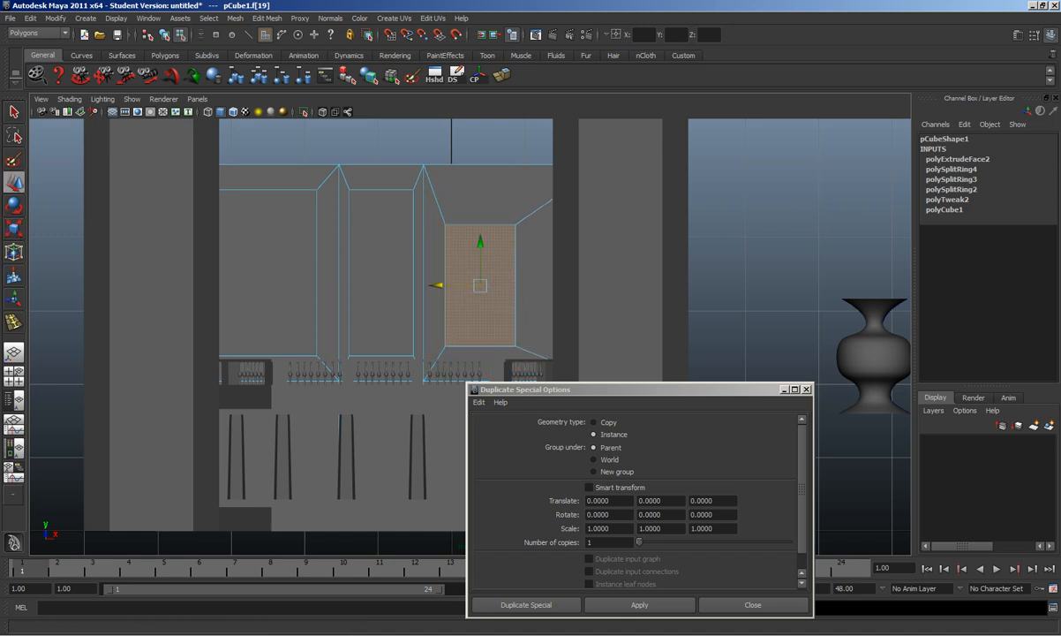
Step: Compare with the house reference photo, lower the right window face behind the balcony railing, and pull its two top vertices down
key("alt+Tab")
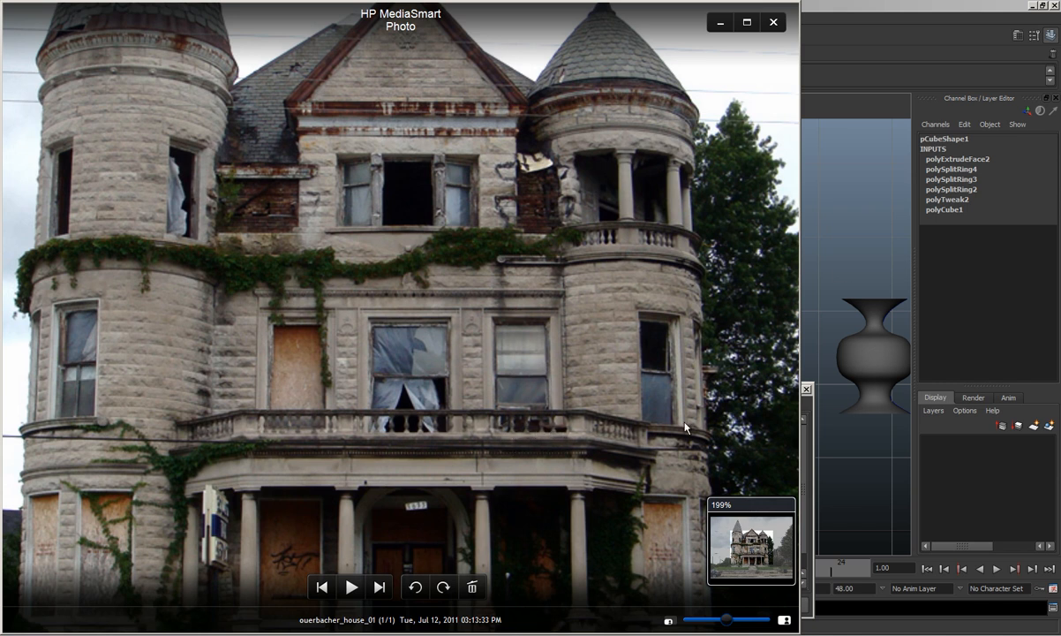
left_click(871, 231)
left_click(477, 296)
left_click_drag(481, 240, 482, 270)
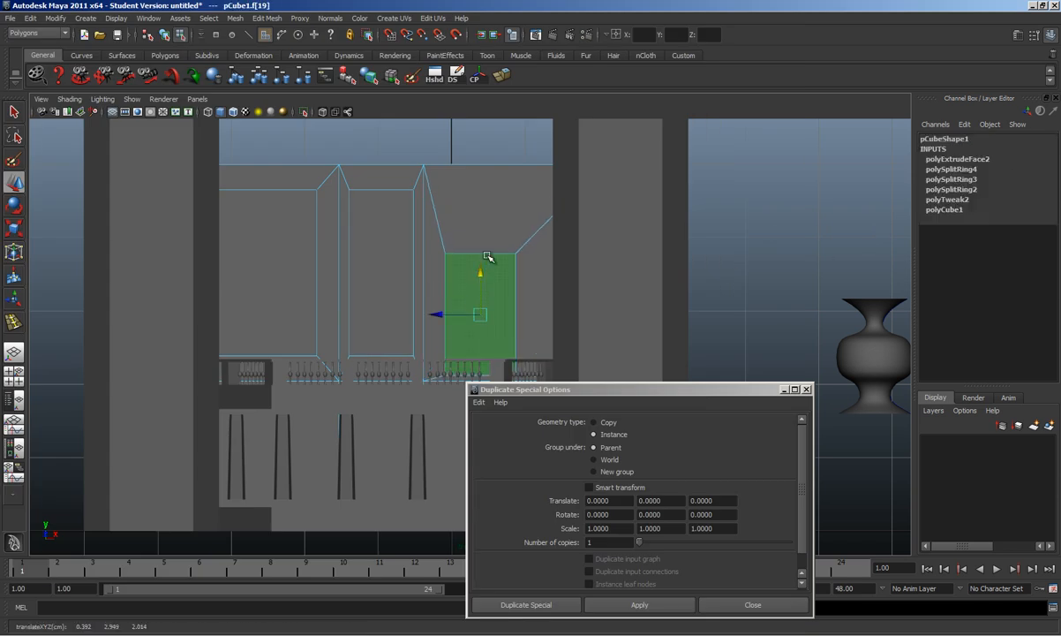
right_click_drag(487, 256, 451, 255)
left_click_drag(435, 250, 545, 280)
left_click_drag(481, 210, 462, 248)
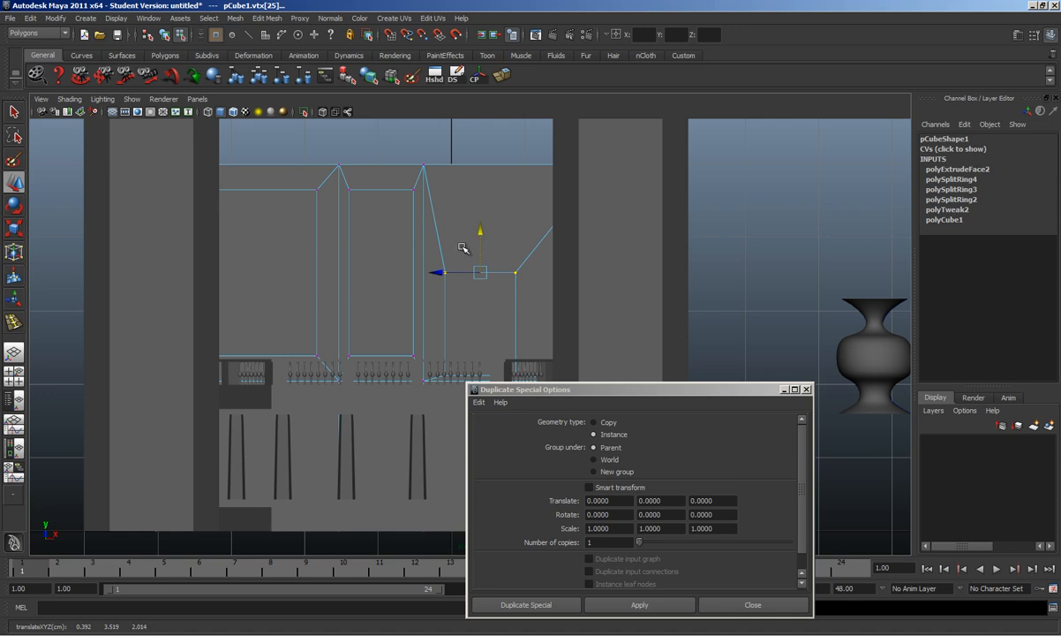
Step: Lower the middle inset face behind the balcony railing and bring its two top vertices level with the right window's top
right_click_drag(381, 294, 388, 306)
left_click(388, 283)
left_click_drag(381, 230, 383, 250)
right_click_drag(397, 211, 344, 211)
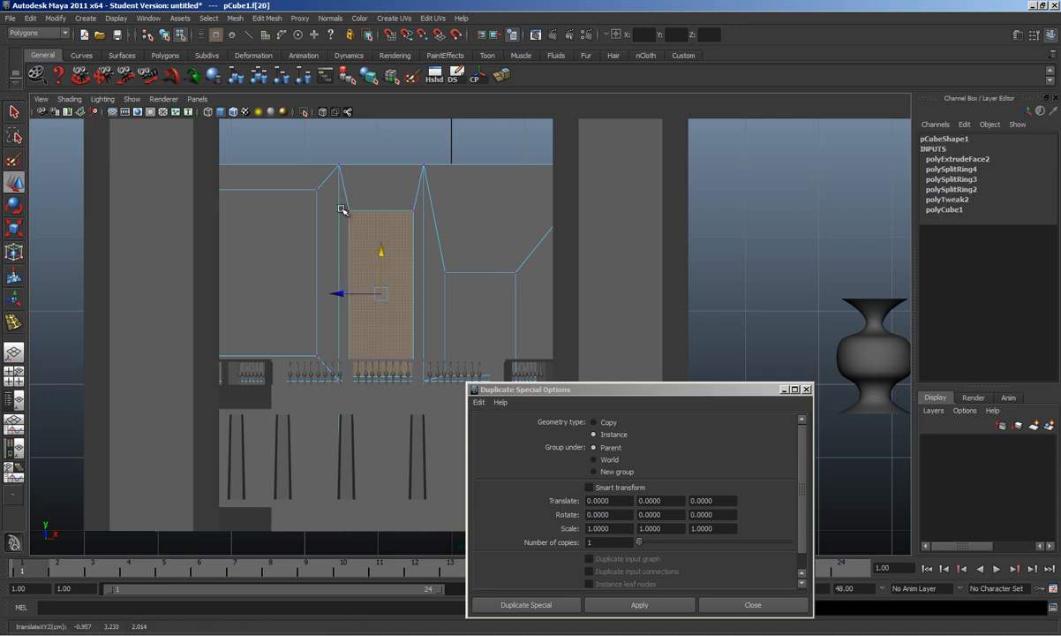
left_click_drag(476, 234, 378, 229)
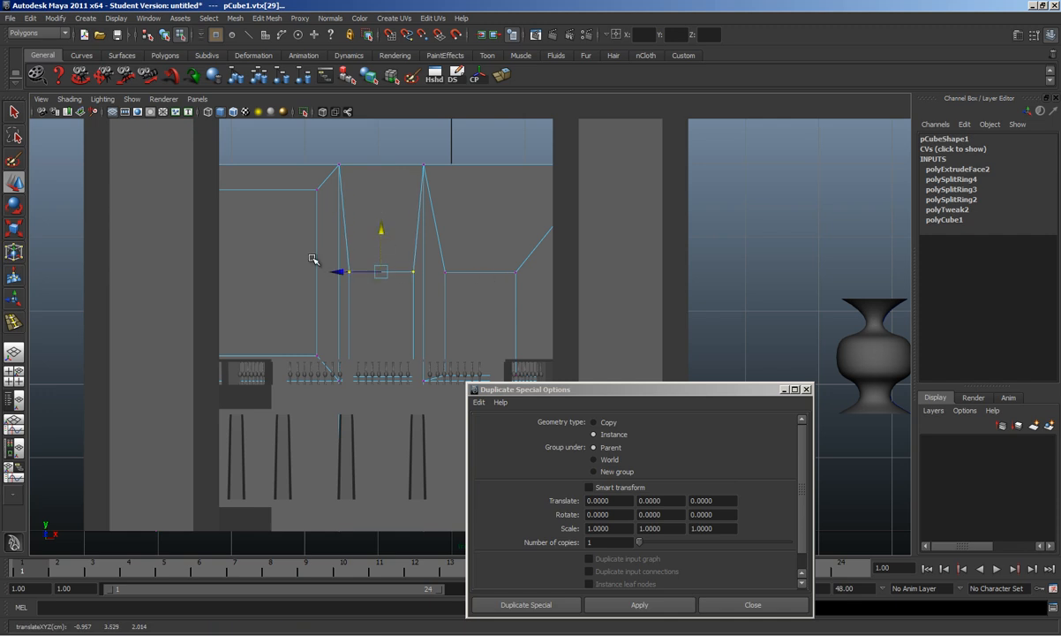
Step: Lower the left inset face behind the balcony railing, pull its top vertices level with the other windows, and move its outer-edge vertices inward
key("F11")
left_click(286, 300)
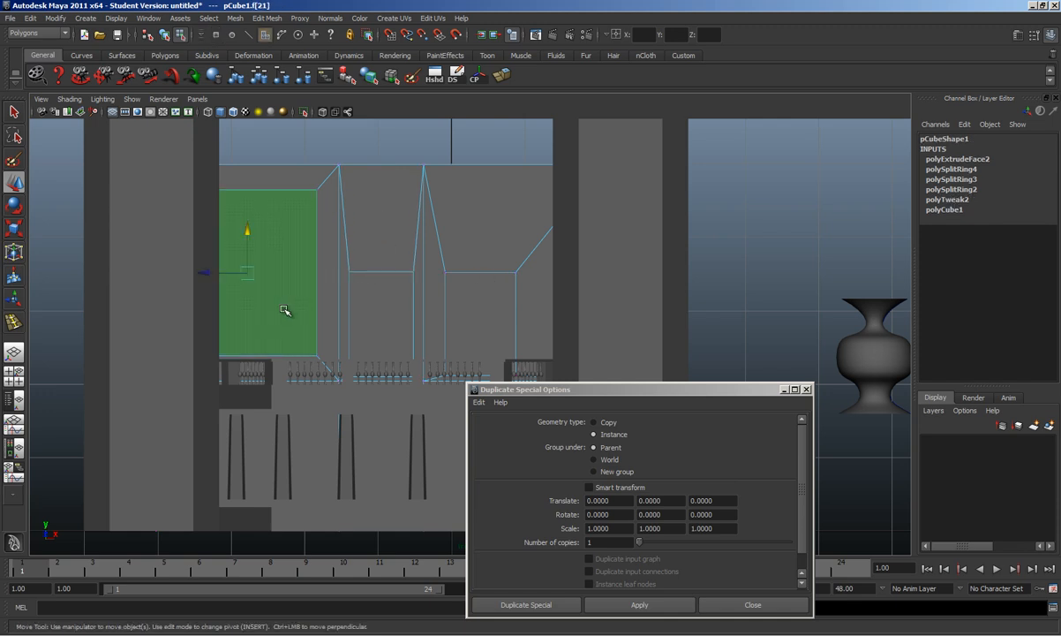
key("r")
key("w")
left_click_drag(247, 274, 275, 309)
key("F9")
left_click_drag(157, 219, 375, 259)
left_click_drag(274, 206, 277, 231)
left_click(203, 325)
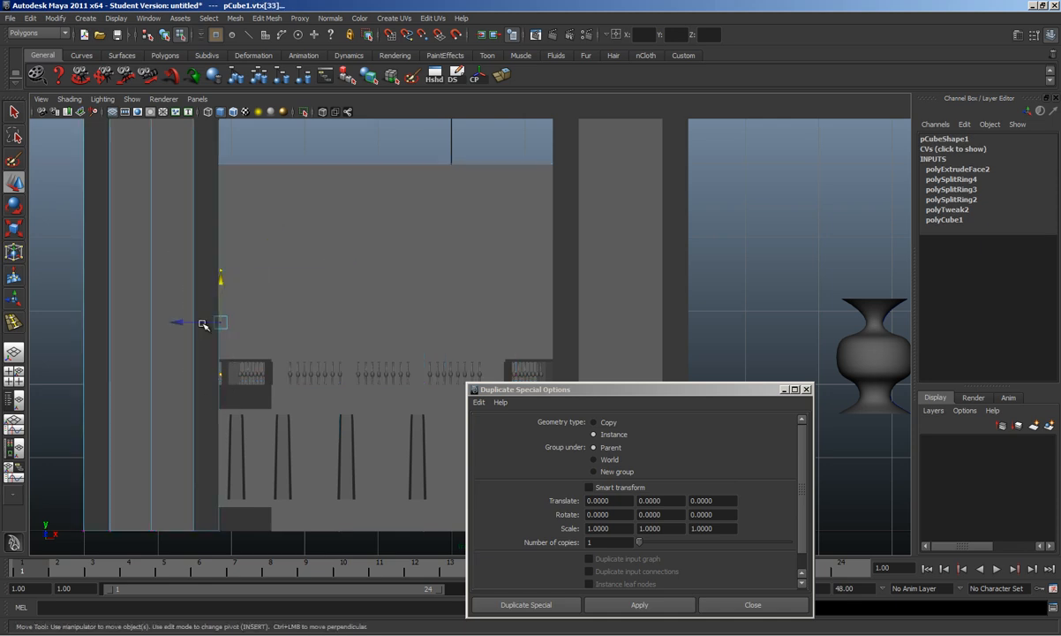
left_click_drag(181, 321, 225, 327)
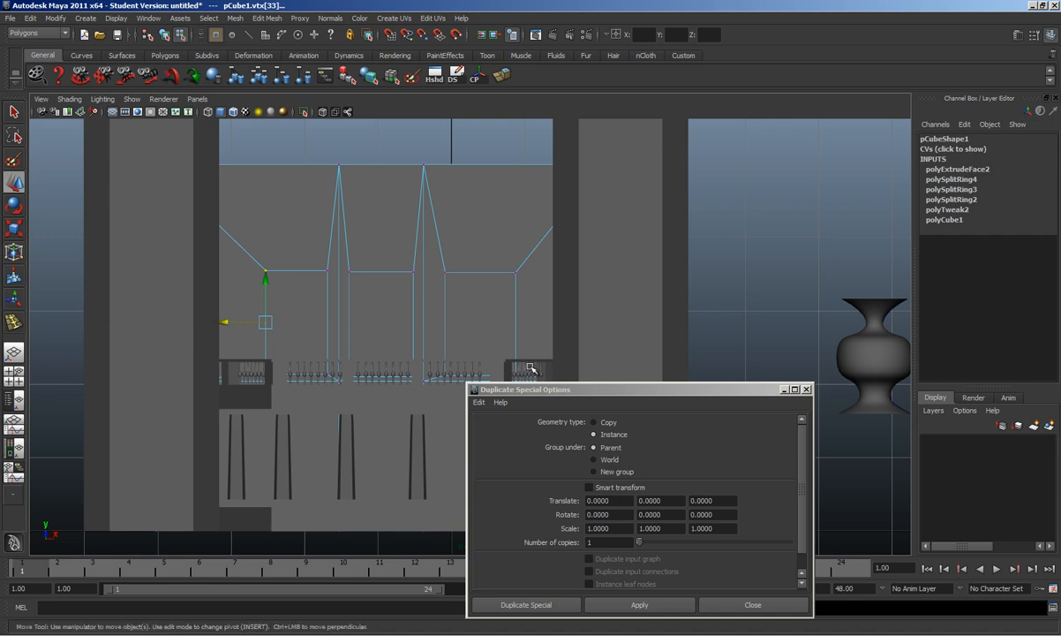
Step: Compare with the house reference photo, shift the right window face toward the right tower, and widen it by moving its inner-edge vertices toward the middle
key("alt+Tab")
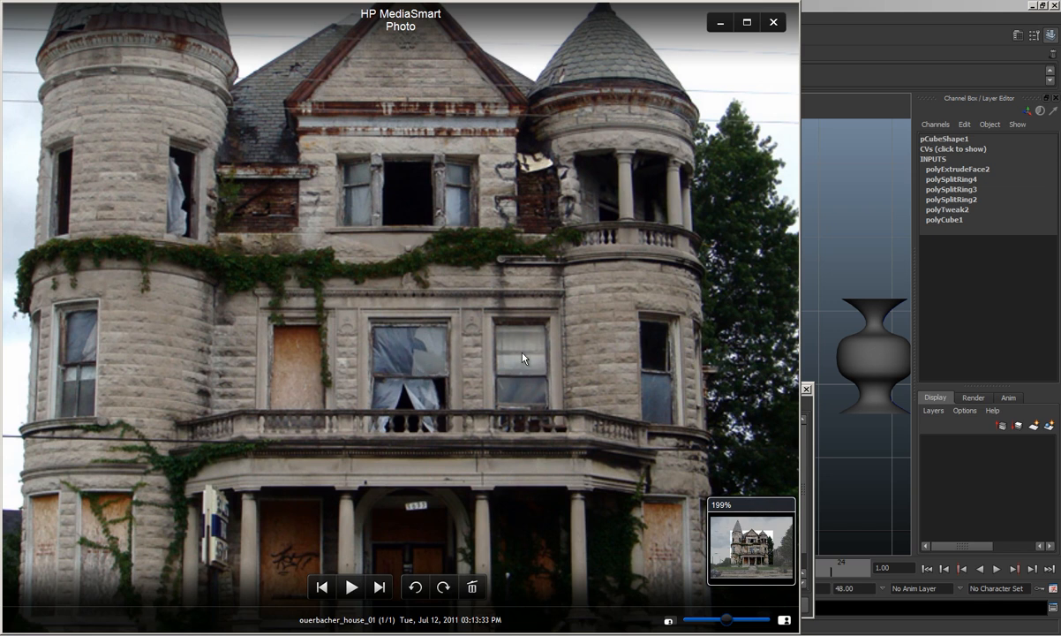
key("alt+Tab")
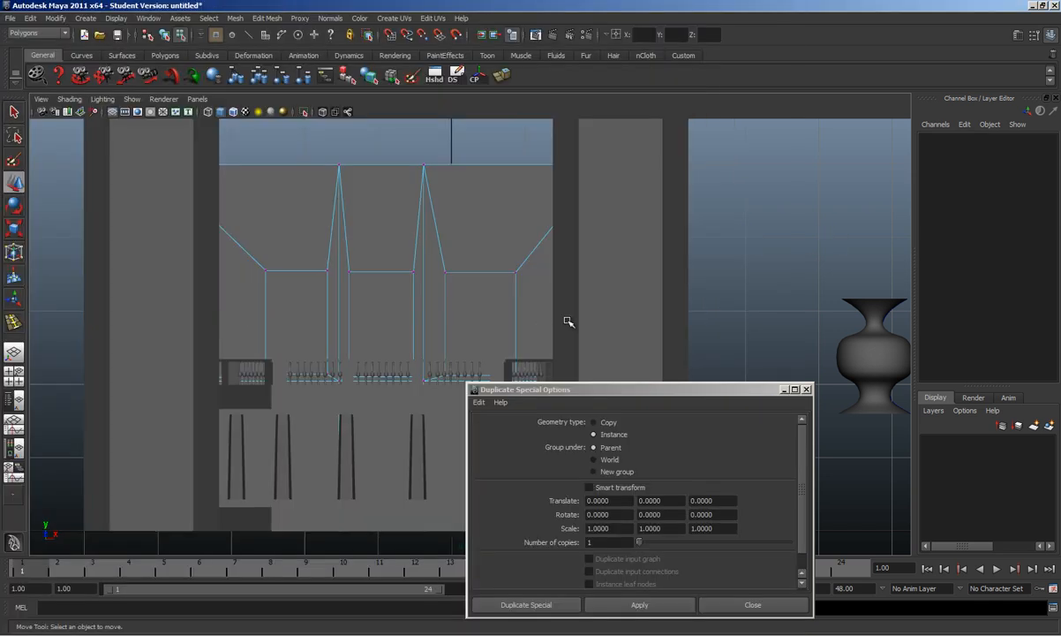
left_click(497, 333)
left_click_drag(445, 326, 464, 328)
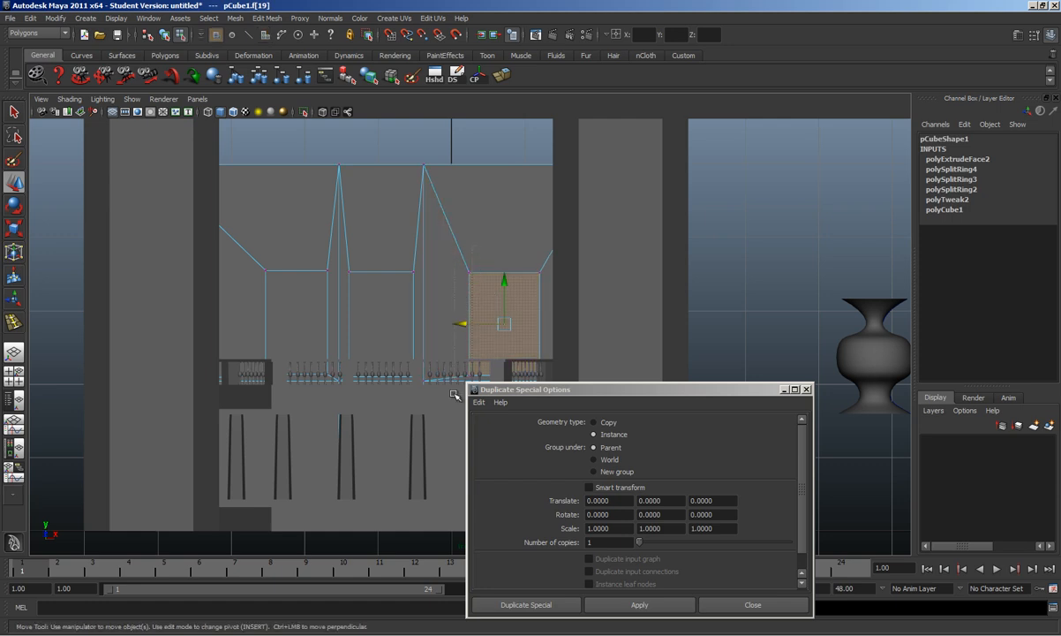
left_click_drag(455, 395, 454, 396)
left_click_drag(435, 324, 421, 326)
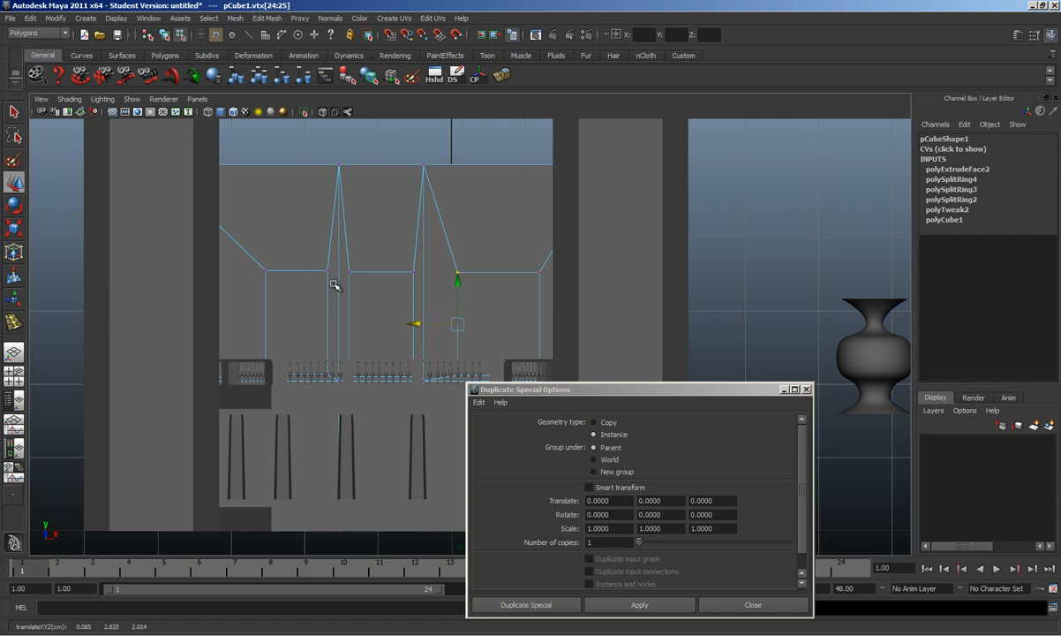
Step: Shift the left window face toward the left tower and widen it by moving its inner-edge vertices toward the middle
key("F11")
left_click(288, 323)
left_click_drag(275, 319, 223, 319)
key("F9")
left_click_drag(317, 419, 268, 254)
left_click_drag(249, 322, 274, 323)
Step: Scale the middle window face slightly wider along the wall
key("F11")
left_click(391, 315)
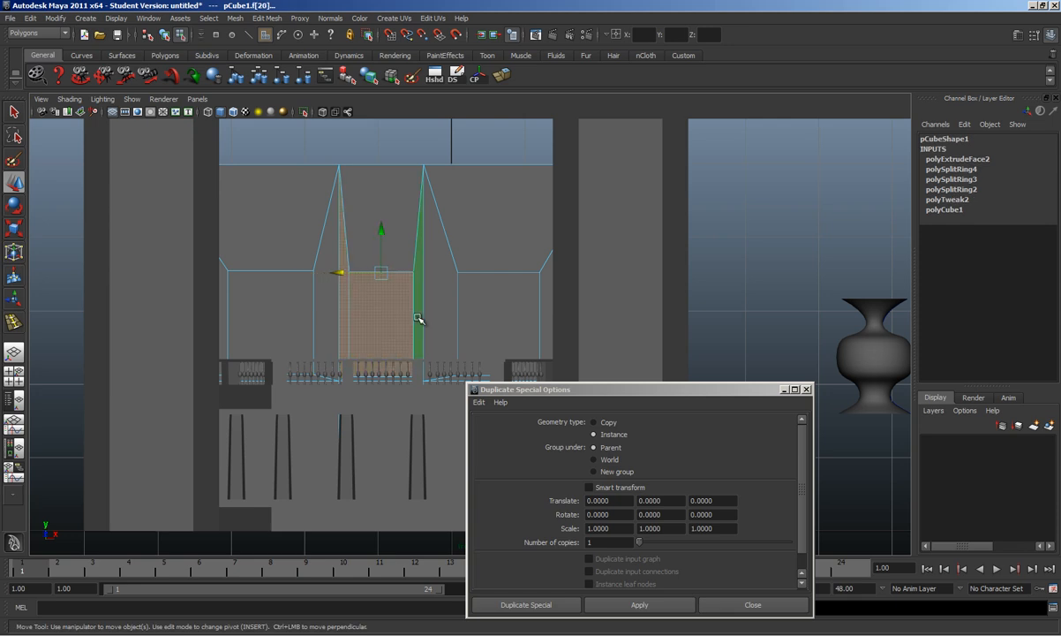
key("r")
left_click_drag(324, 273, 306, 272)
key("F8")
scroll(482, 332, "down", 2)
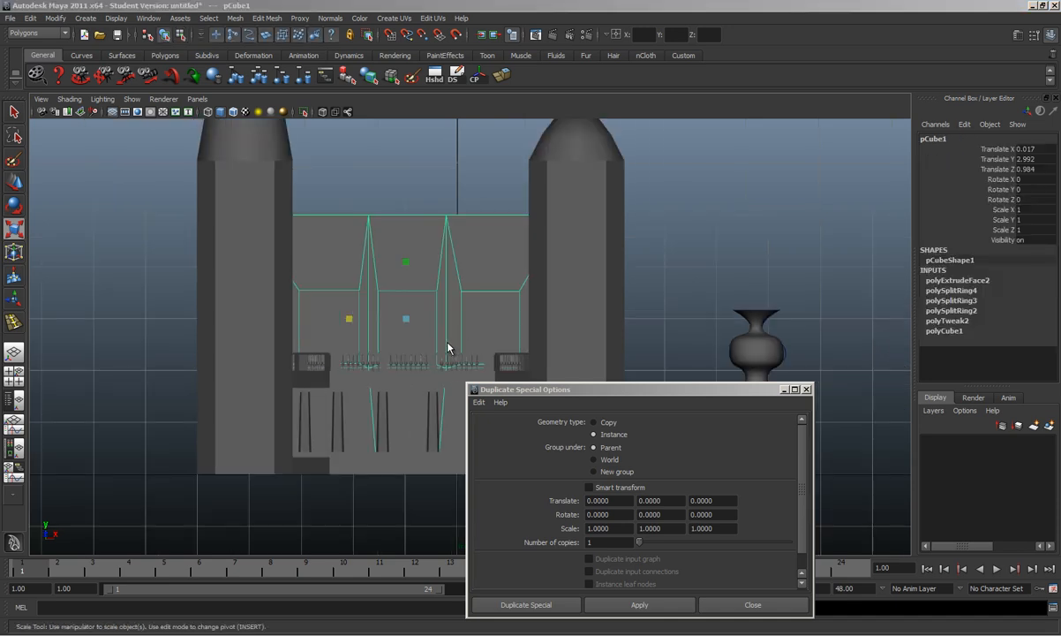
scroll(449, 327, "up", 2)
left_click_drag(509, 325, 484, 328, "alt")
scroll(484, 327, "up", 2)
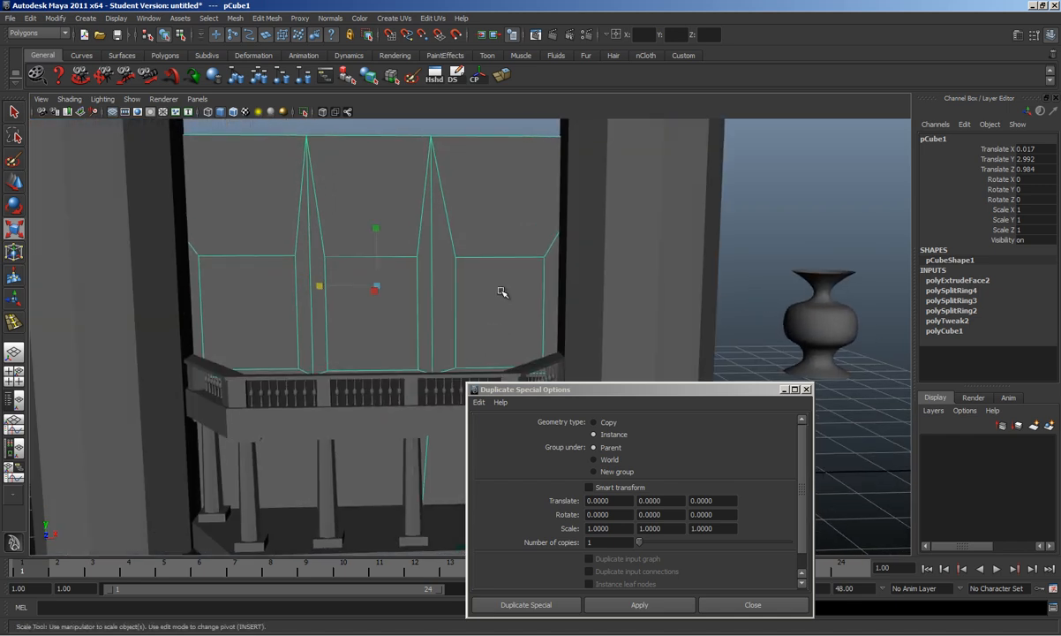
Step: Scale the right and left window faces slightly narrower along the wall's width
key("F11")
left_click(500, 316)
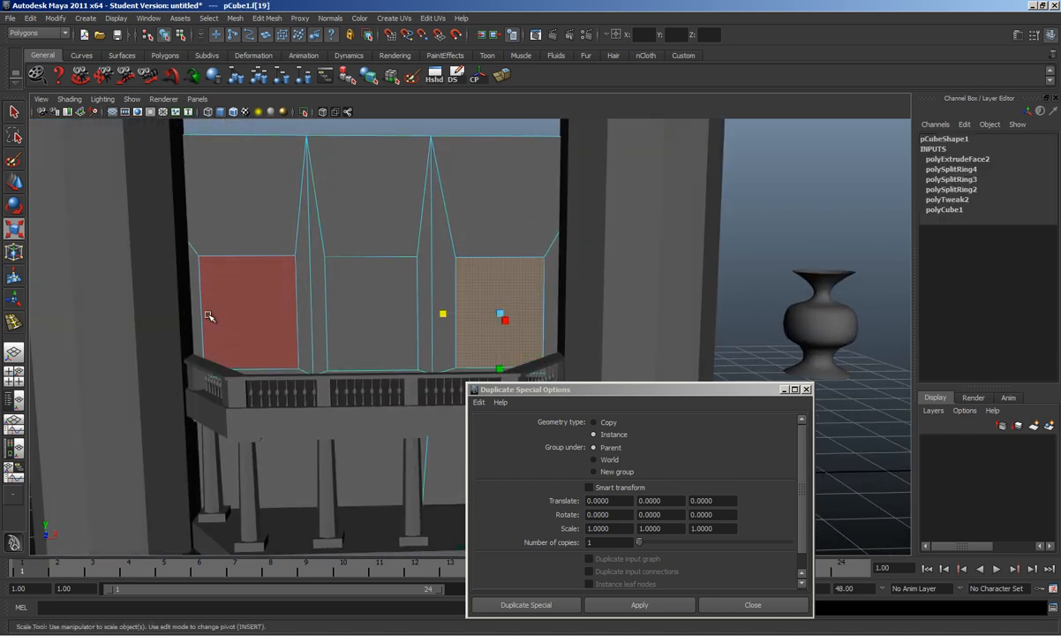
left_click(244, 308, "shift")
left_click(451, 318)
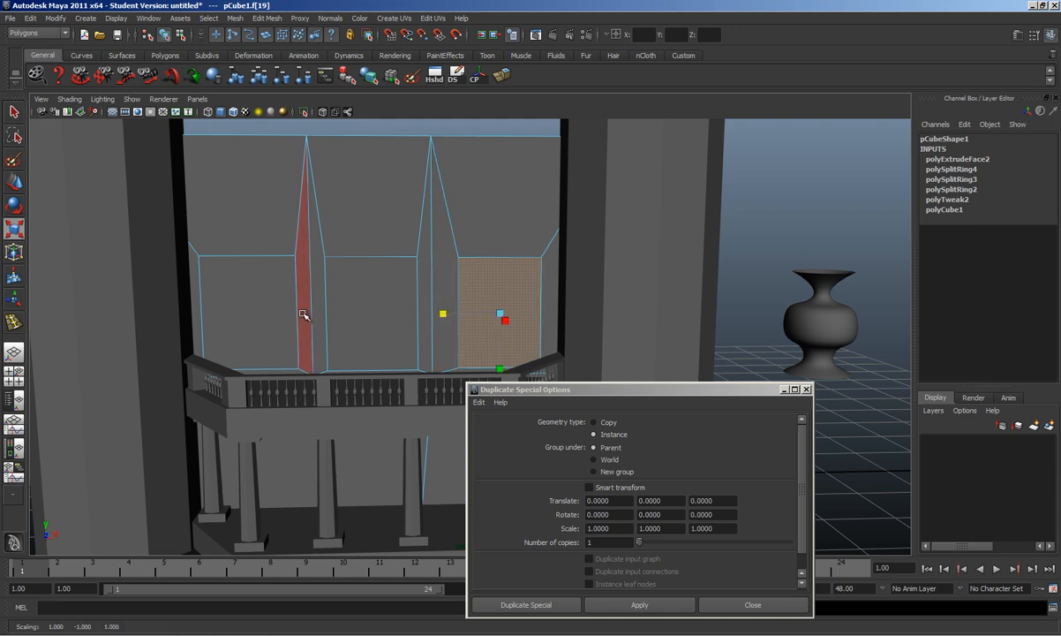
left_click(221, 317)
left_click_drag(306, 313, 304, 314)
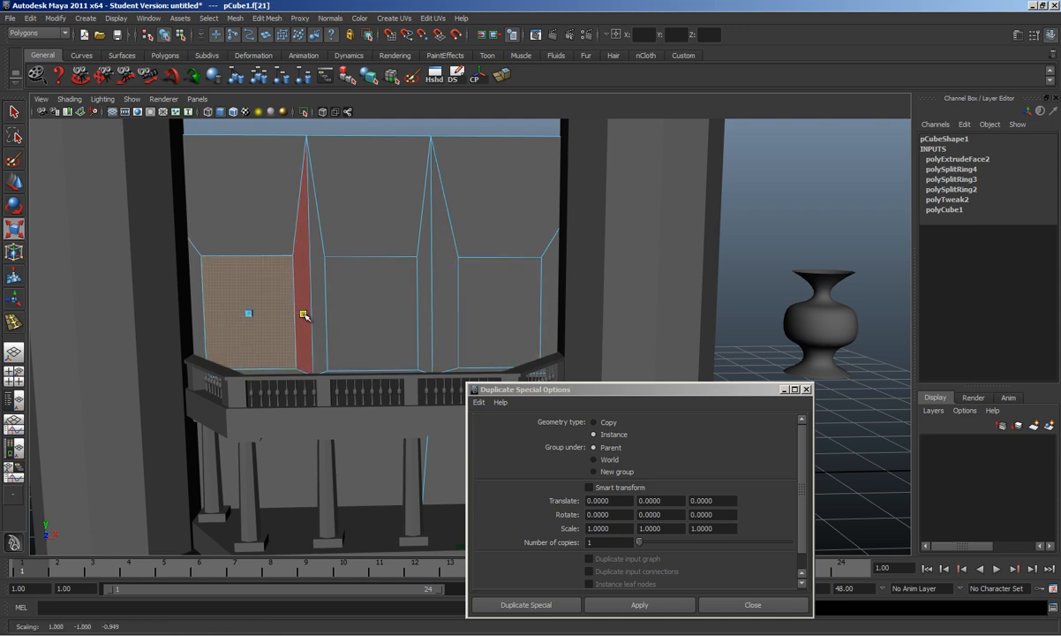
Step: Examine the proportions and spacing of the three window faces behind the balcony from several angles
scroll(322, 315, "down", 3)
left_click(638, 238)
left_click_drag(420, 310, 436, 335, "alt")
scroll(435, 335, "up", 5)
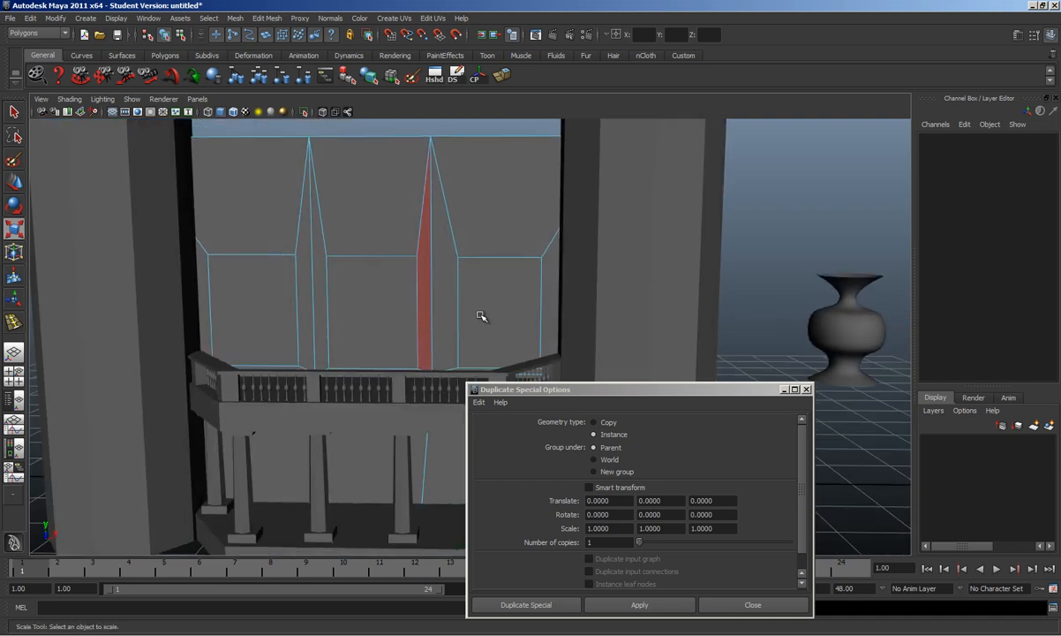
right_click_drag(481, 316, 487, 311)
left_click(475, 324)
scroll(477, 326, "down", 4)
left_click_drag(479, 327, 463, 348, "alt")
middle_click_drag(463, 348, 357, 374, "alt")
left_click_drag(357, 374, 407, 358, "alt")
scroll(407, 357, "up", 4)
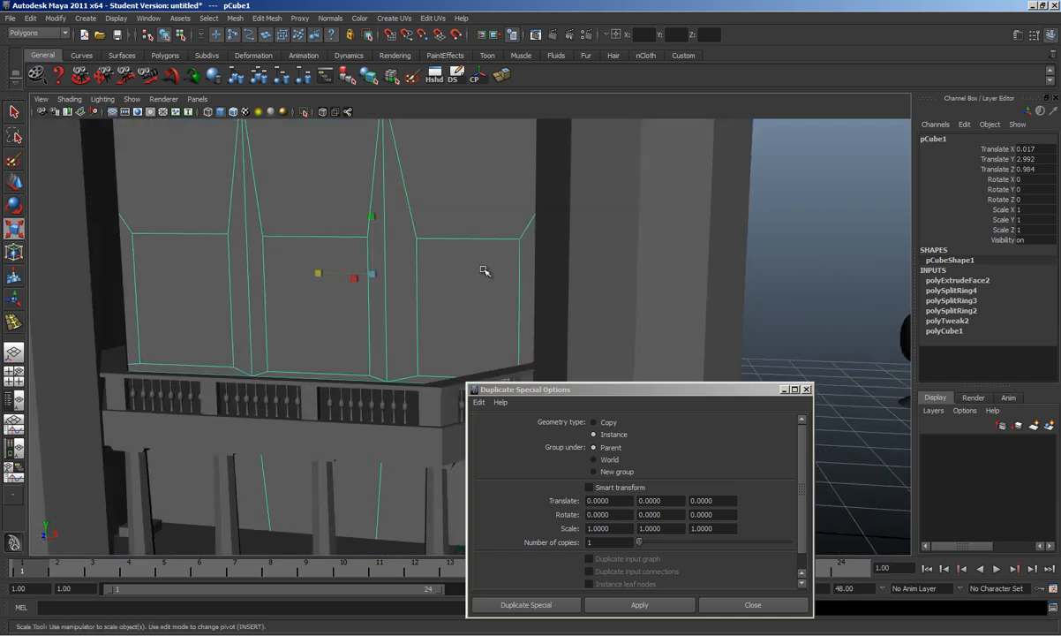
mouse_move(443, 304)
left_mouse_down("alt")
mouse_move(474, 303)
mouse_move(448, 308)
left_mouse_up("alt")
scroll(386, 292, "down", 4)
left_click_drag(386, 294, 425, 281, "alt")
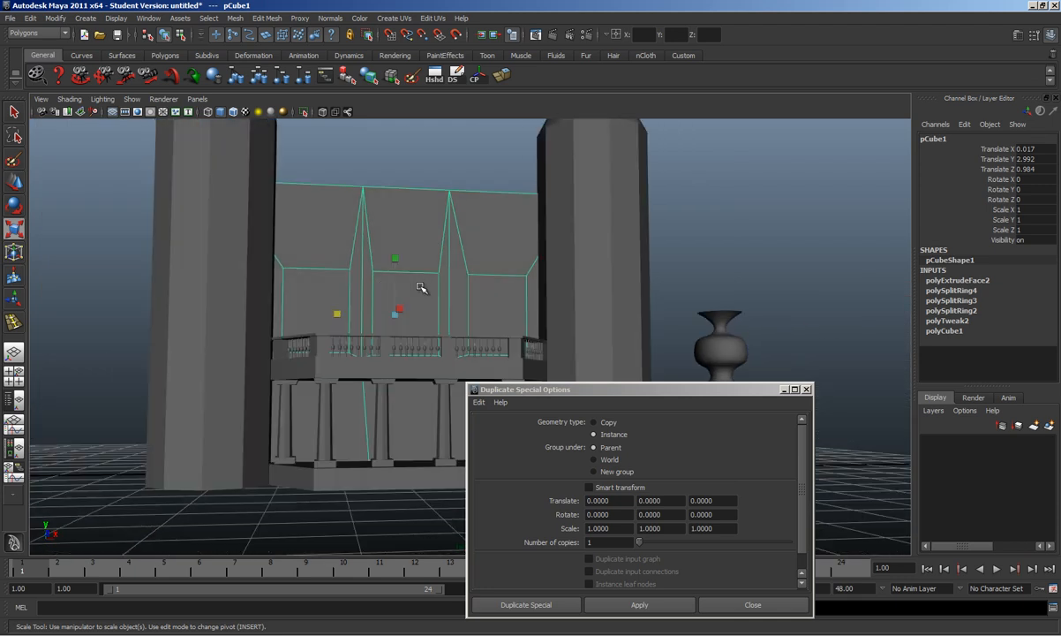
left_click_drag(421, 288, 331, 308, "alt")
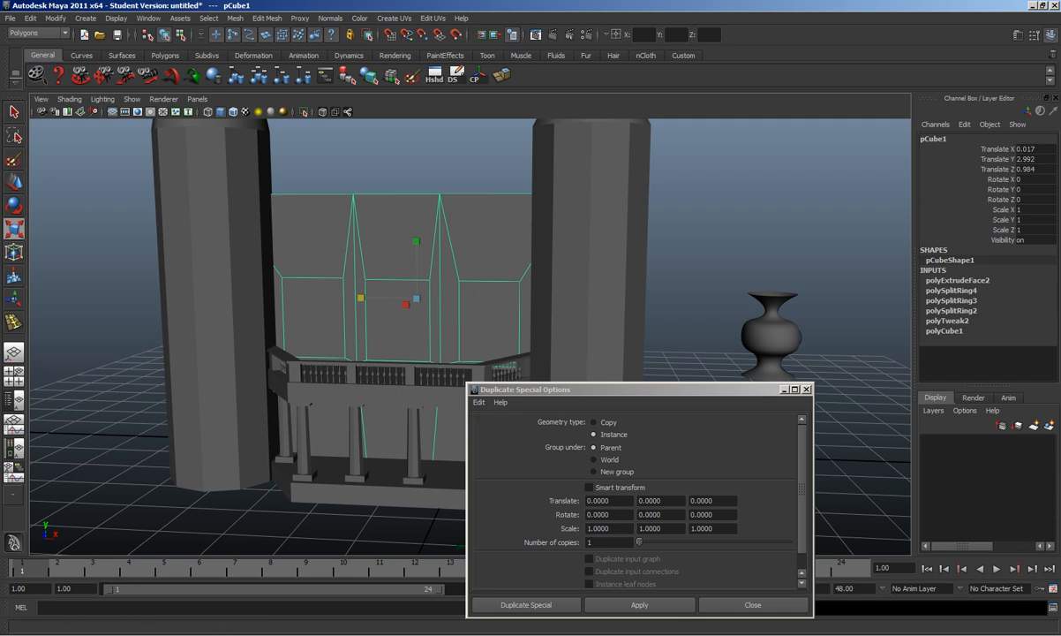
key("alt+Tab")
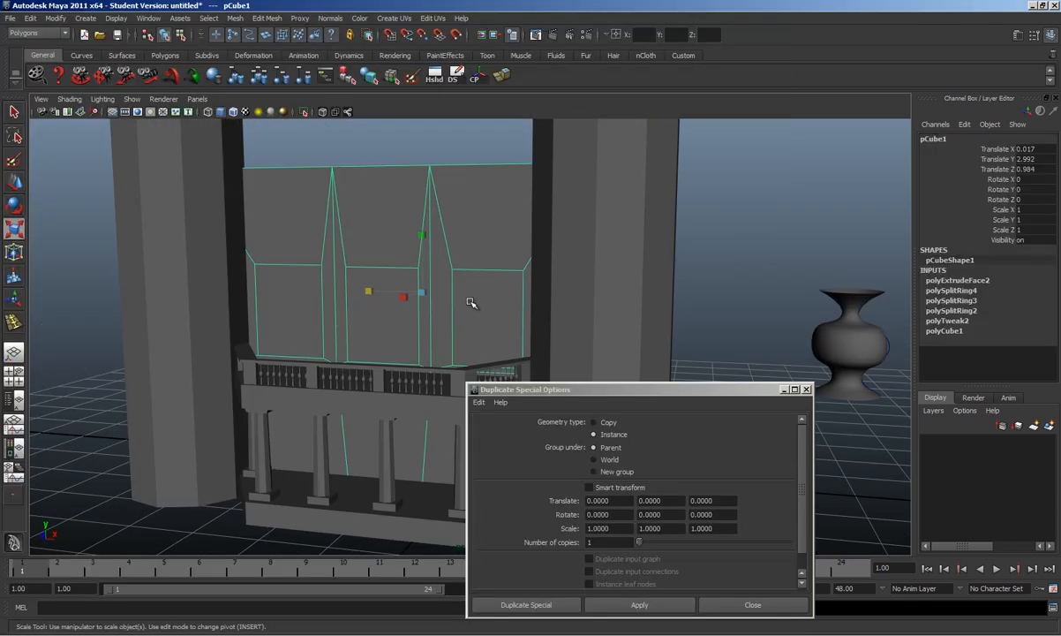
Step: Extrude the three window faces together inward to recess the openings into the wall
key("F11")
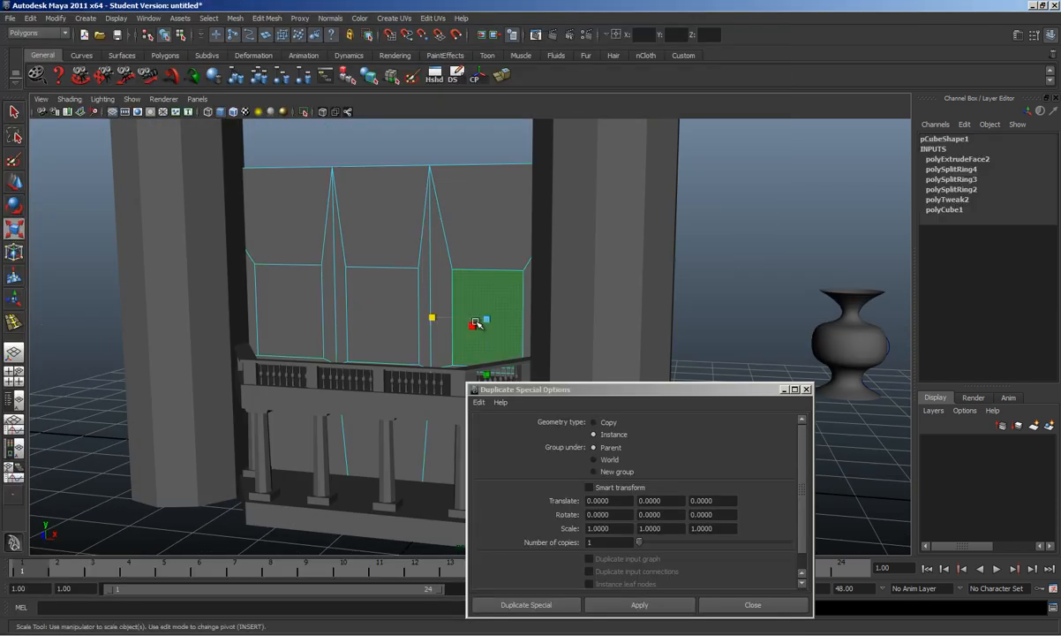
left_click(486, 309)
left_click(375, 305, "shift")
left_click(473, 75)
left_click_drag(435, 257, 301, 395, "alt")
mouse_move(442, 351)
left_mouse_down()
mouse_move(451, 343)
mouse_move(391, 326)
mouse_move(514, 318)
mouse_move(429, 342)
left_mouse_up()
middle_click_drag(429, 343, 389, 298, "alt")
left_click_drag(388, 298, 330, 311, "alt")
middle_click_drag(330, 311, 332, 314, "alt")
scroll(332, 315, "up", 3)
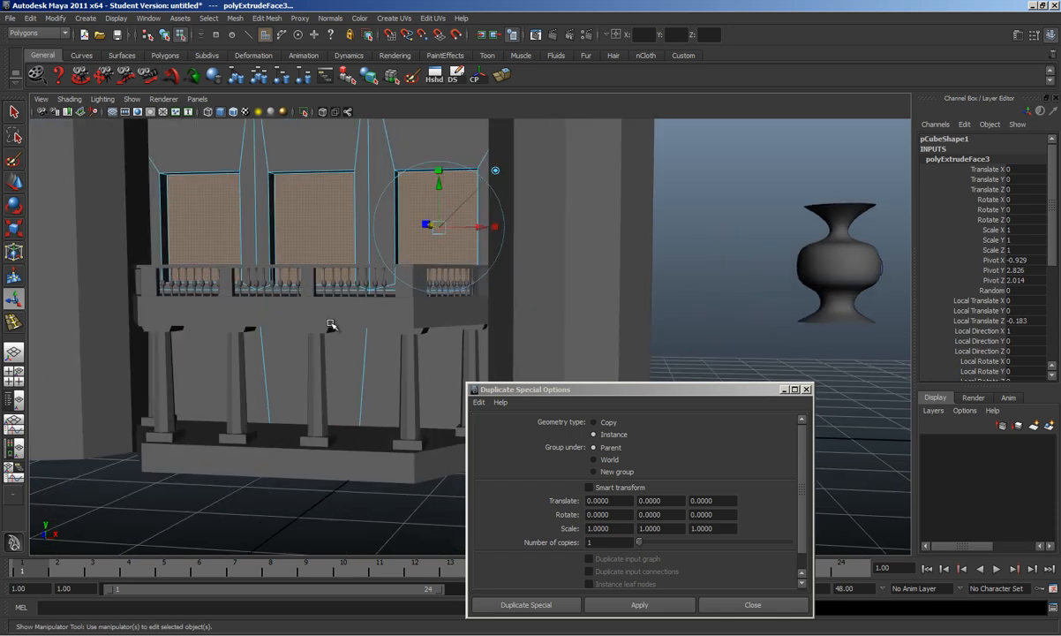
Step: Examine the recessed openings from several angles and compare their surrounds with the house reference photo
key("F8")
left_click(372, 218)
scroll(320, 267, "down", 4)
left_click_drag(318, 268, 366, 289, "alt")
middle_click_drag(367, 289, 410, 313, "alt")
scroll(411, 313, "up", 3)
left_click_drag(411, 313, 427, 315, "alt")
left_click(425, 634)
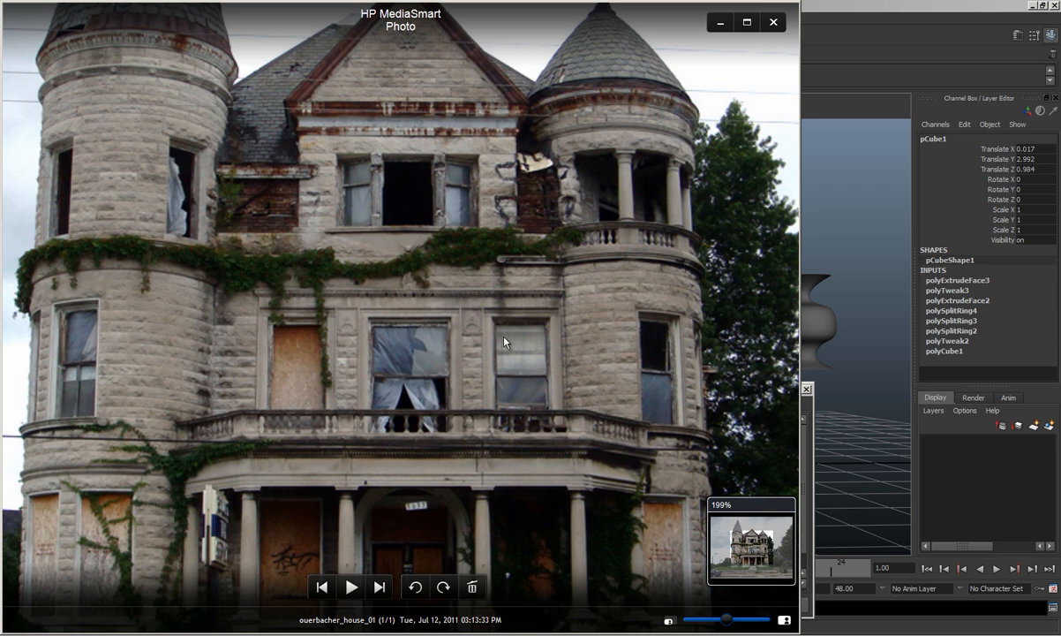
left_click(852, 262)
left_click_drag(375, 302, 324, 301, "alt")
left_click(409, 307)
mouse_move(409, 306)
left_mouse_down("alt")
mouse_move(445, 332)
mouse_move(451, 318)
mouse_move(377, 298)
mouse_move(400, 303)
left_mouse_up("alt")
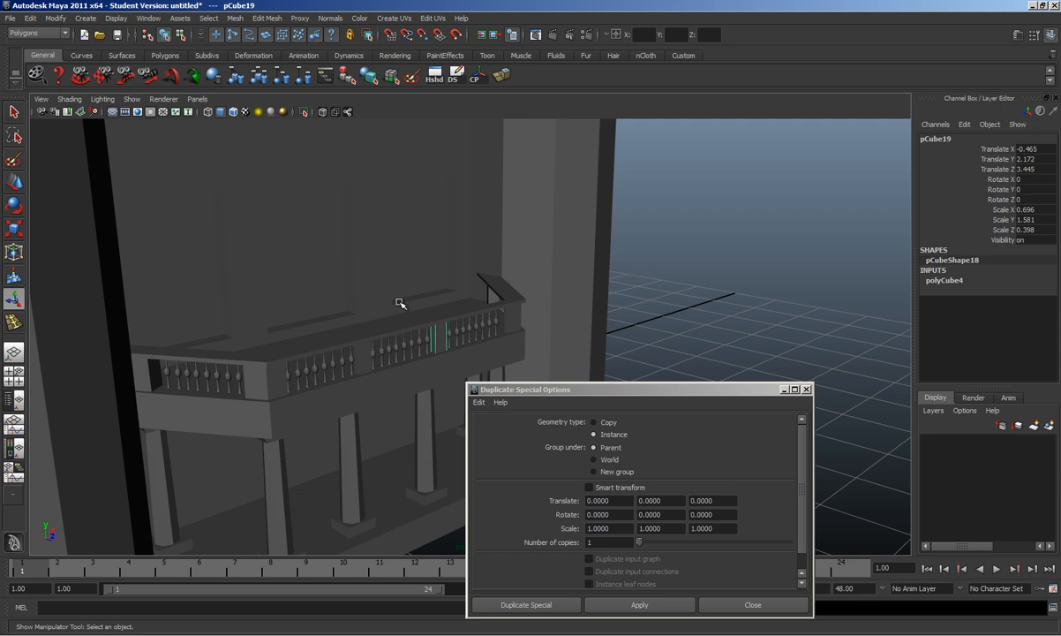
key("ctrl+shift+d")
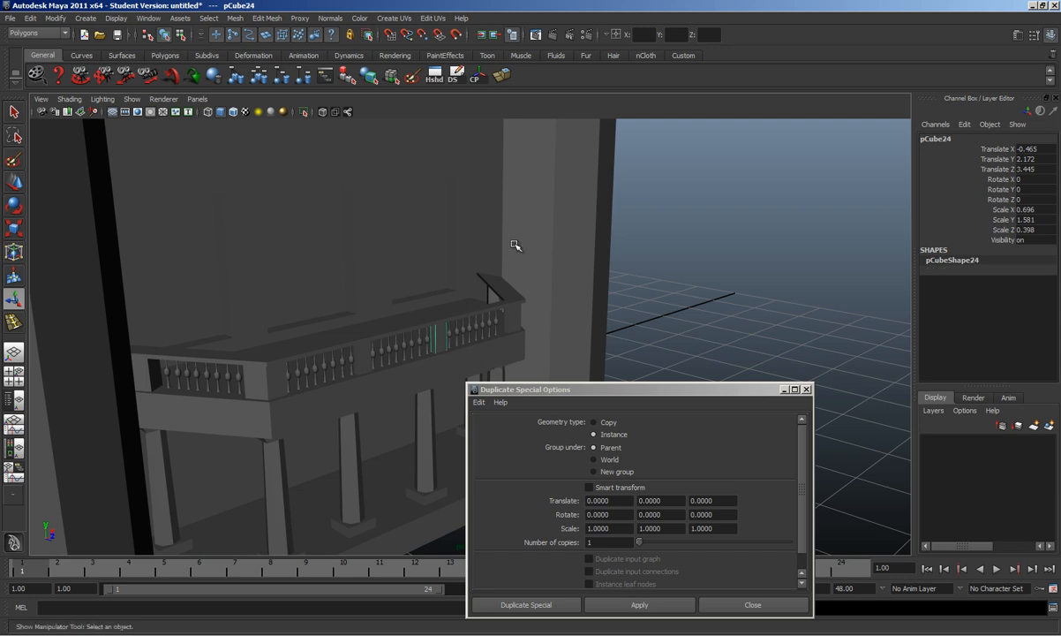
key("w")
left_click_drag(467, 338, 363, 265)
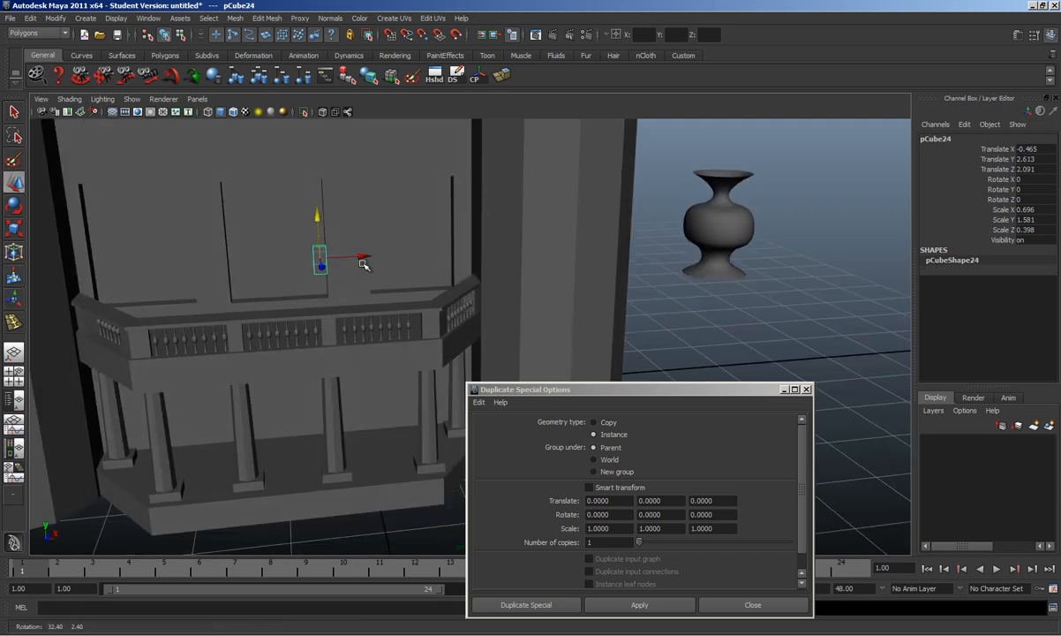
middle_click_drag(362, 265, 415, 355, "alt")
left_click_drag(415, 355, 478, 317, "alt")
key("Delete")
Step: Duplicate the four wall faces surrounding the right window as a separate surface and offset the copy slightly from the wall
left_click(415, 325)
middle_click_drag(478, 317, 422, 260, "alt")
left_click_drag(422, 261, 402, 301, "alt")
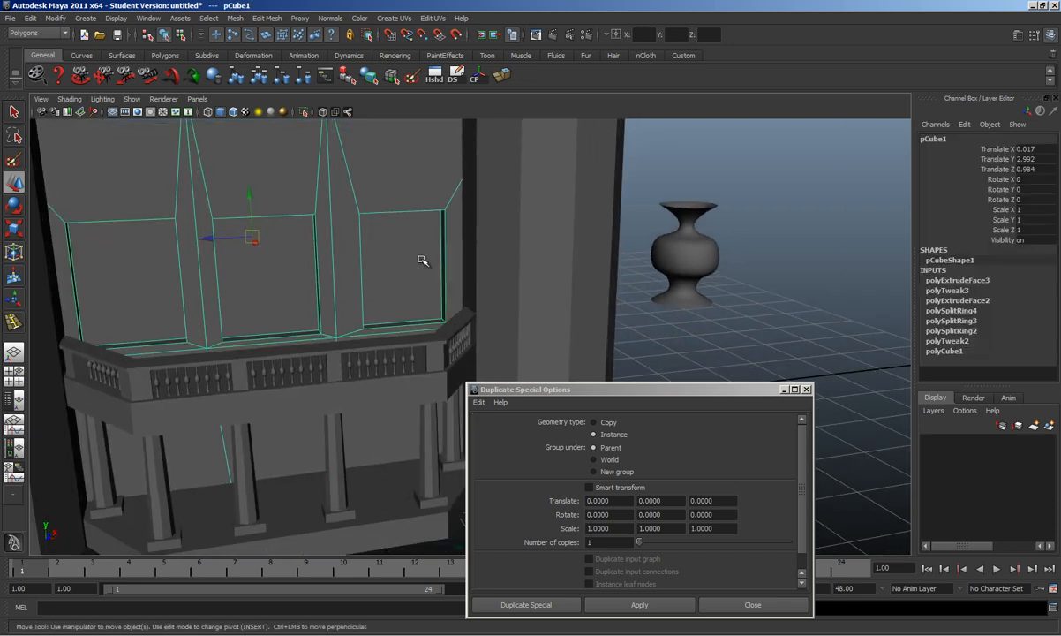
right_click_drag(373, 268, 397, 287, "alt")
middle_click_drag(398, 288, 400, 329, "alt")
left_click_drag(400, 329, 371, 329, "alt")
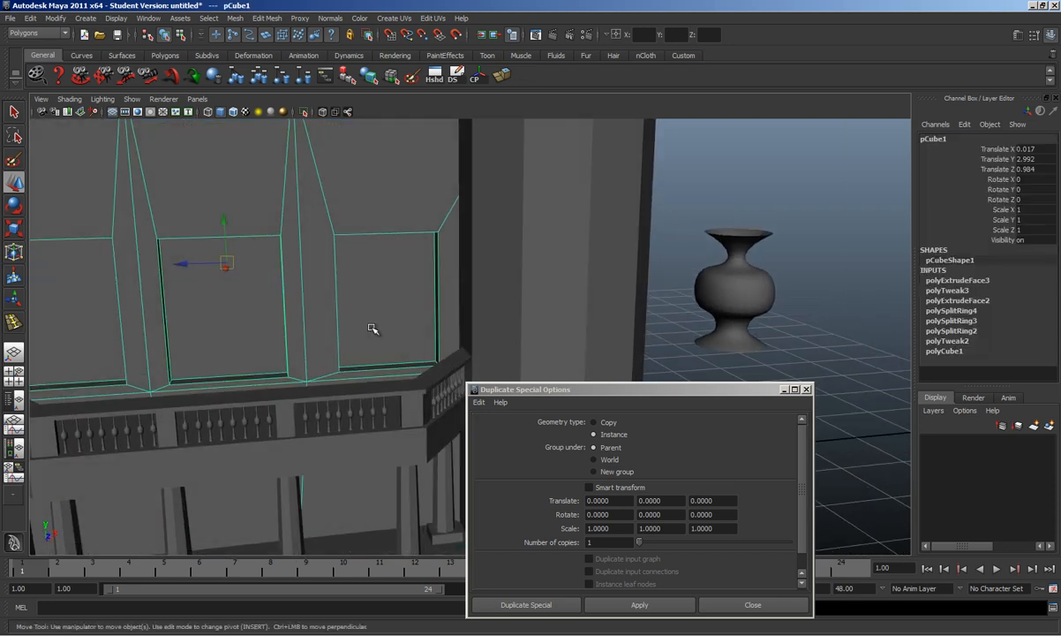
key("F11")
left_click(319, 307)
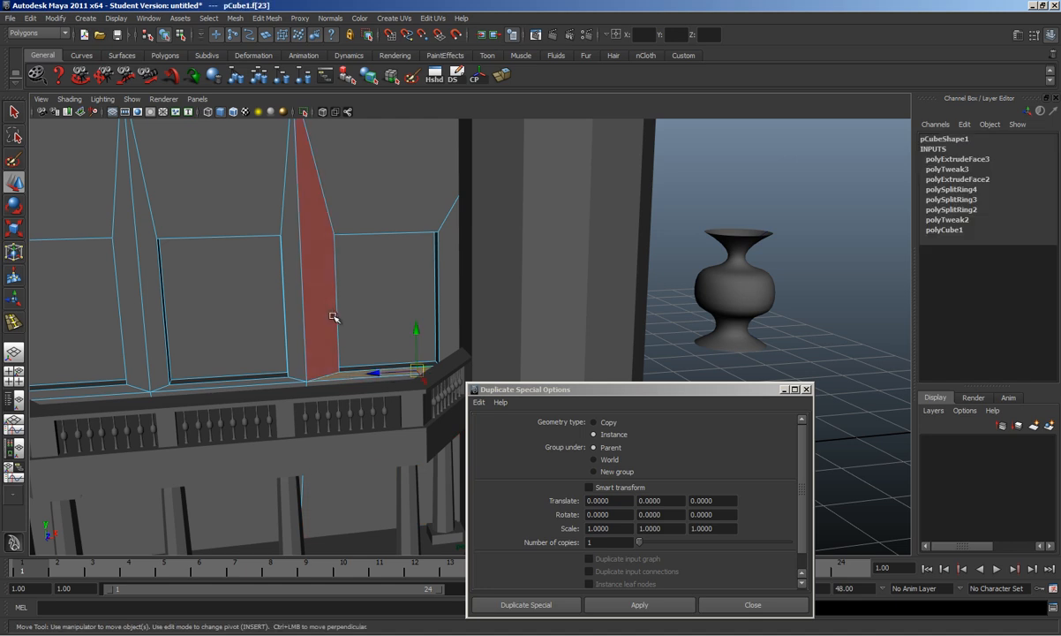
left_click(396, 188, "shift")
left_click(441, 264, "shift")
left_click_drag(342, 249, 422, 240, "alt")
middle_click_drag(423, 239, 420, 284, "alt")
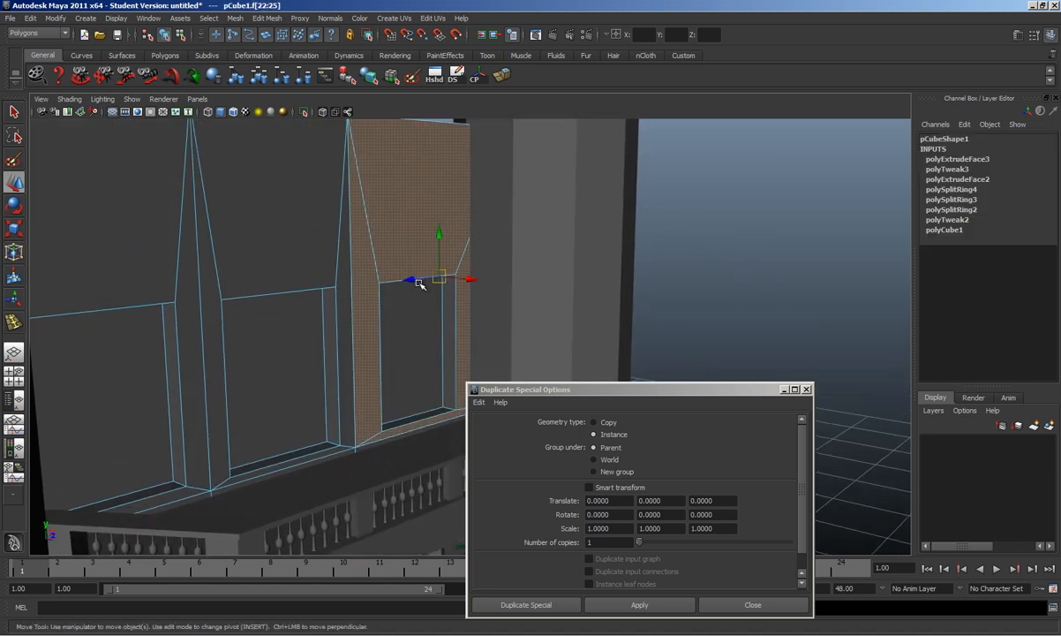
left_click_drag(420, 283, 409, 287, "alt")
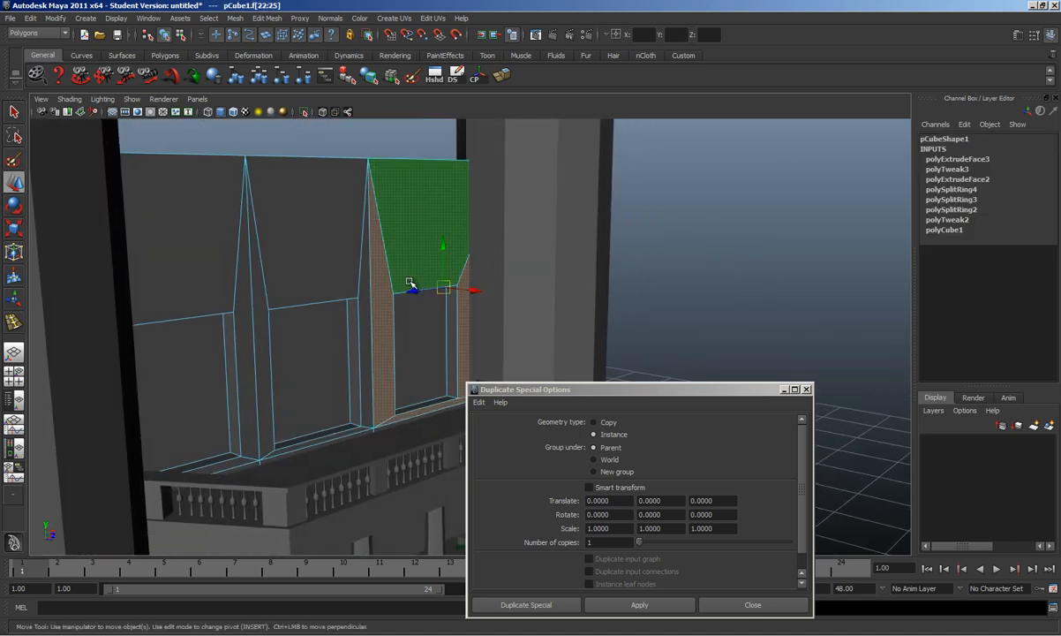
left_click(269, 19)
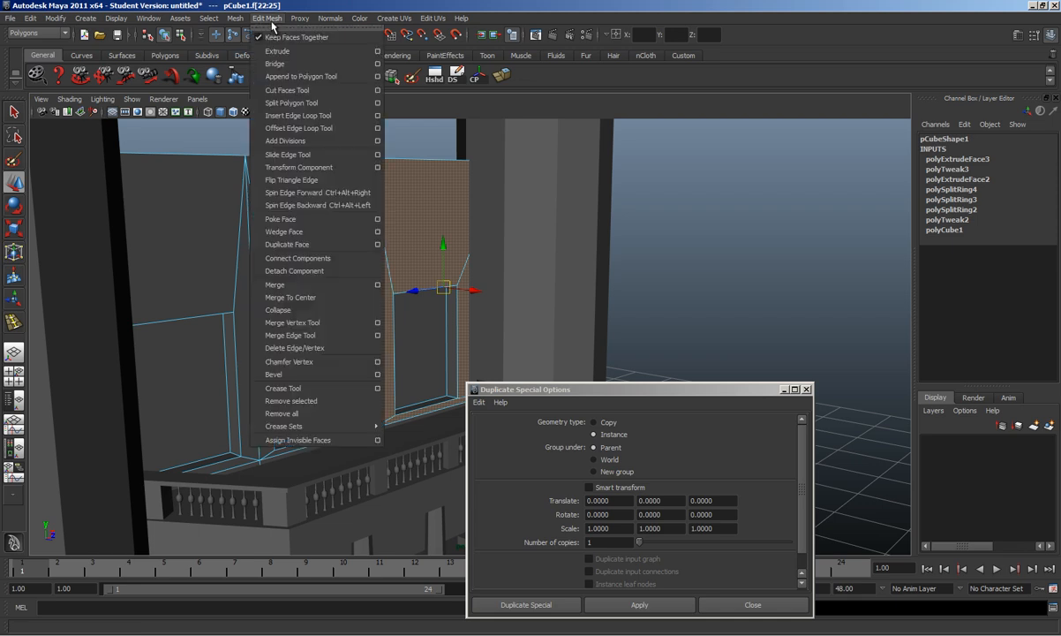
left_click(315, 247)
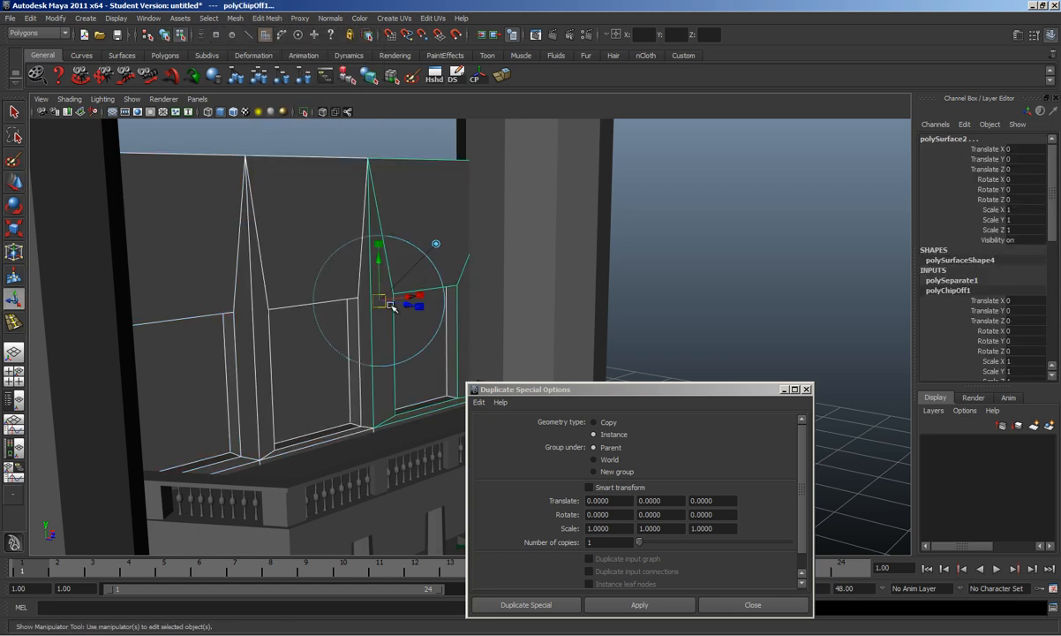
left_click_drag(413, 304, 397, 210)
scroll(391, 288, "up", 2)
Step: Show the model in wireframe and lower the duplicated surround's top outer vertices to just above the right window
left_click(653, 181)
left_click(335, 234)
key("F8")
right_click_drag(350, 210, 339, 199)
left_click_drag(299, 141, 557, 202)
key("4")
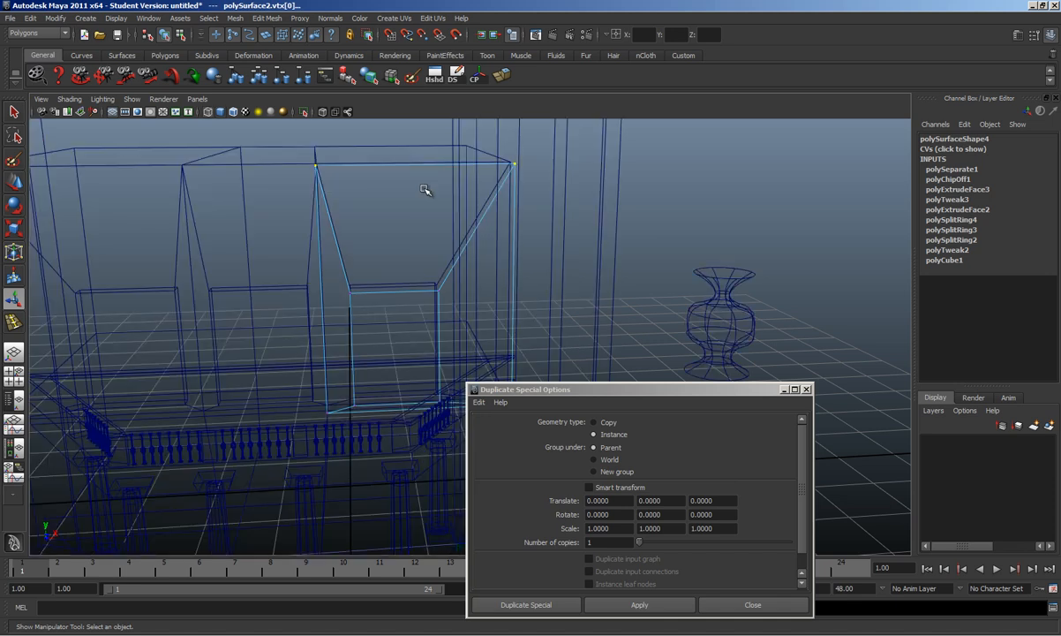
middle_click_drag(543, 198, 549, 245, "alt")
left_click_drag(548, 244, 518, 188, "alt")
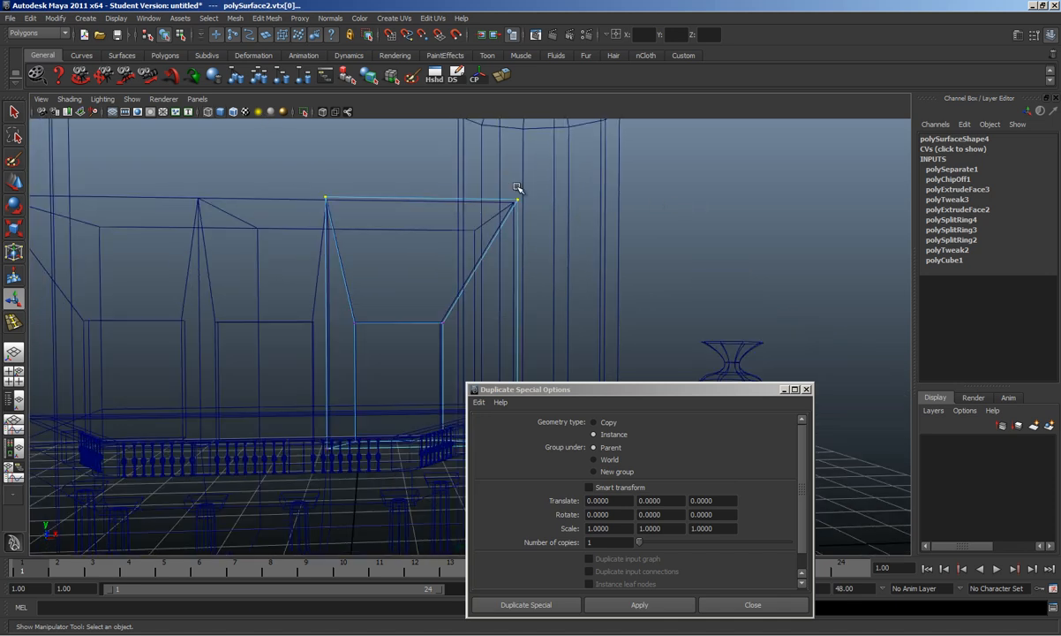
key("w")
left_click_drag(422, 166, 393, 225)
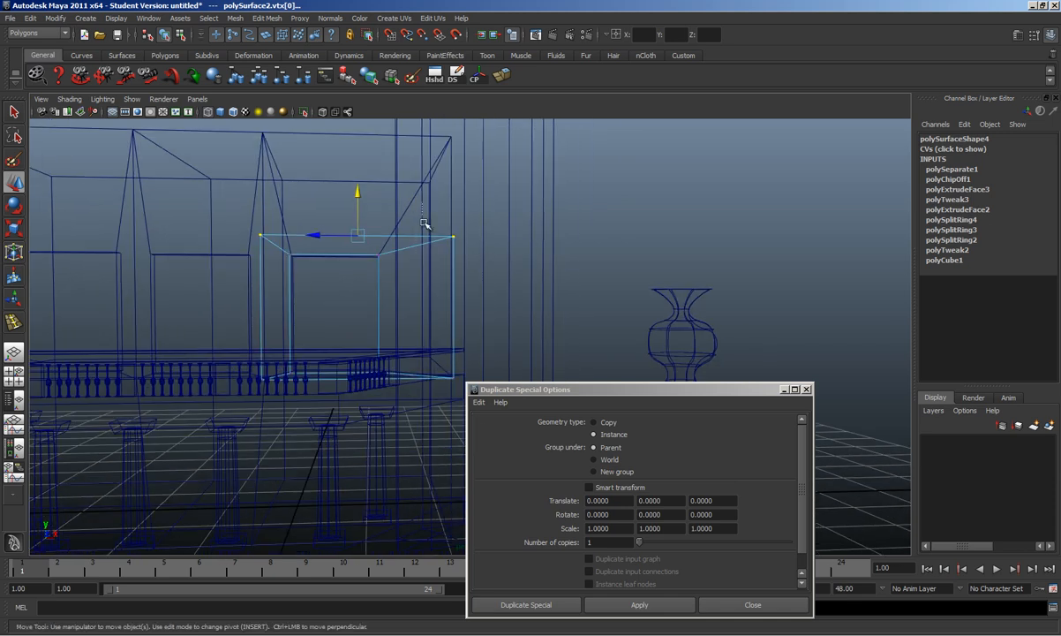
Step: Move the duplicated surround's left outer vertices in close to the right window's edge to form a narrow frame side
left_click_drag(418, 311, 356, 300)
left_click_drag(214, 219, 272, 416)
left_click_drag(219, 311, 424, 278)
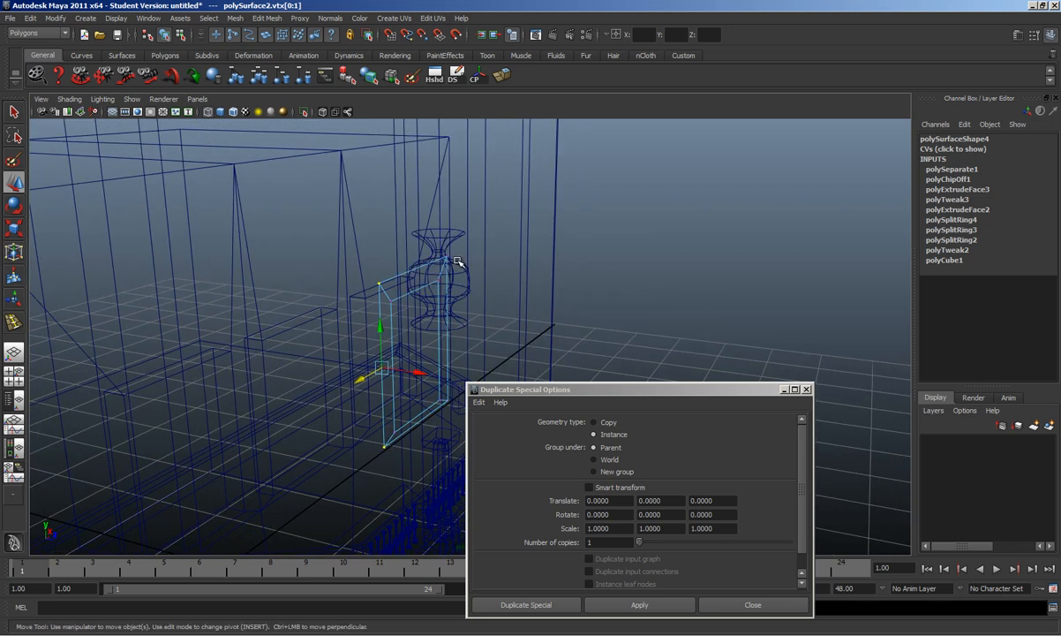
left_click(449, 270)
left_click(430, 277)
left_click(394, 283)
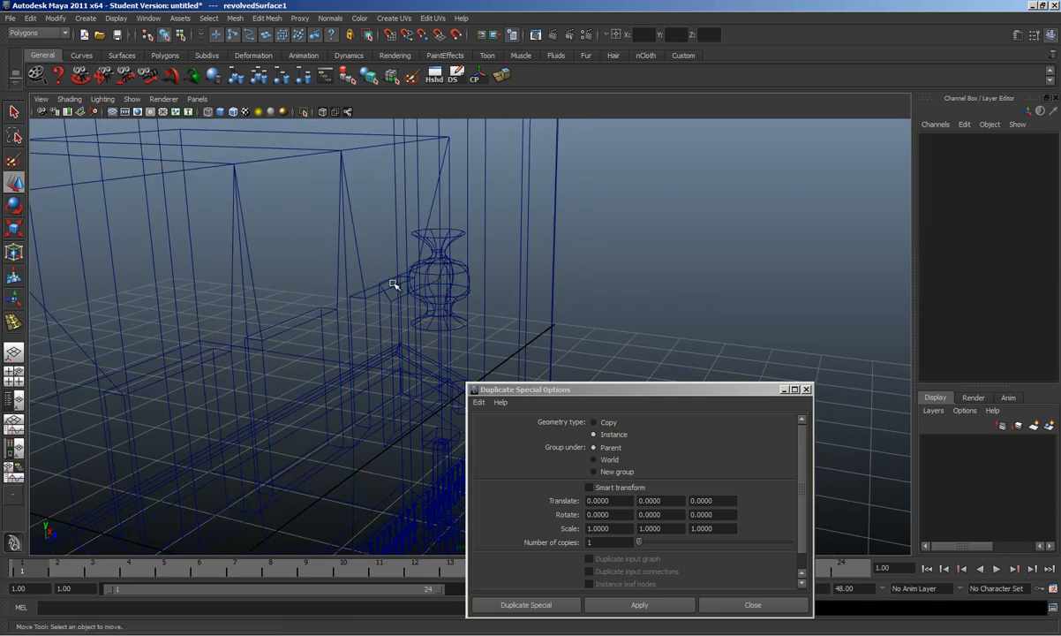
Step: Show the model shaded and extrude the right window frame's outer edges back toward the wall with Local Translate Z -0.124
left_click(382, 291)
mouse_move(383, 291)
left_mouse_down("alt")
mouse_move(386, 256)
mouse_move(396, 267)
left_mouse_up("alt")
left_click(384, 246)
left_click(375, 250)
key("5")
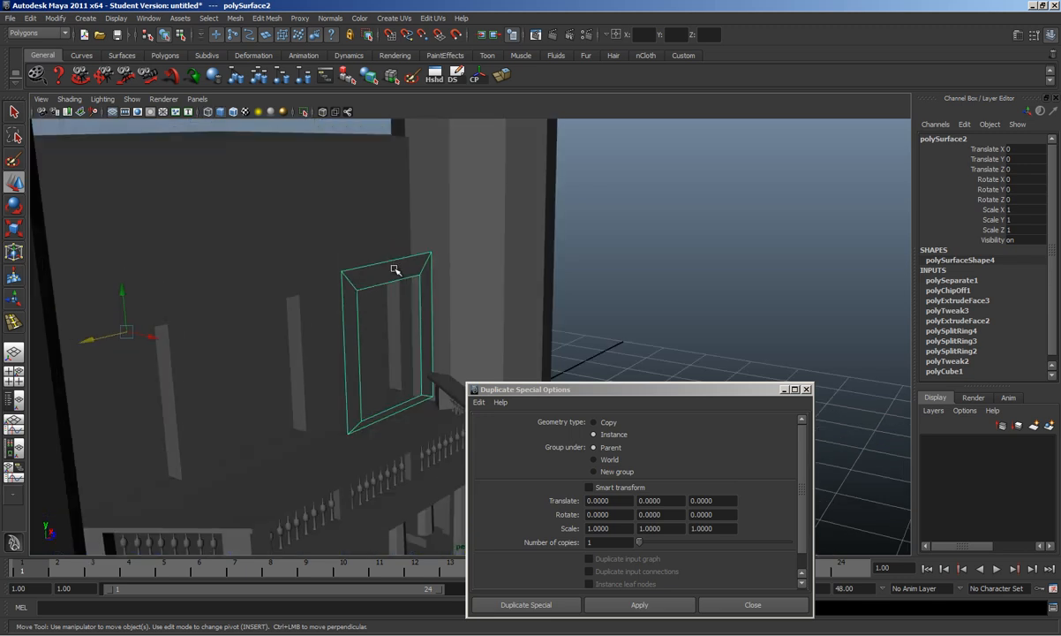
right_click_drag(395, 250, 394, 236)
double_click(392, 260)
left_click_drag(390, 264, 417, 280, "alt")
left_click(501, 76)
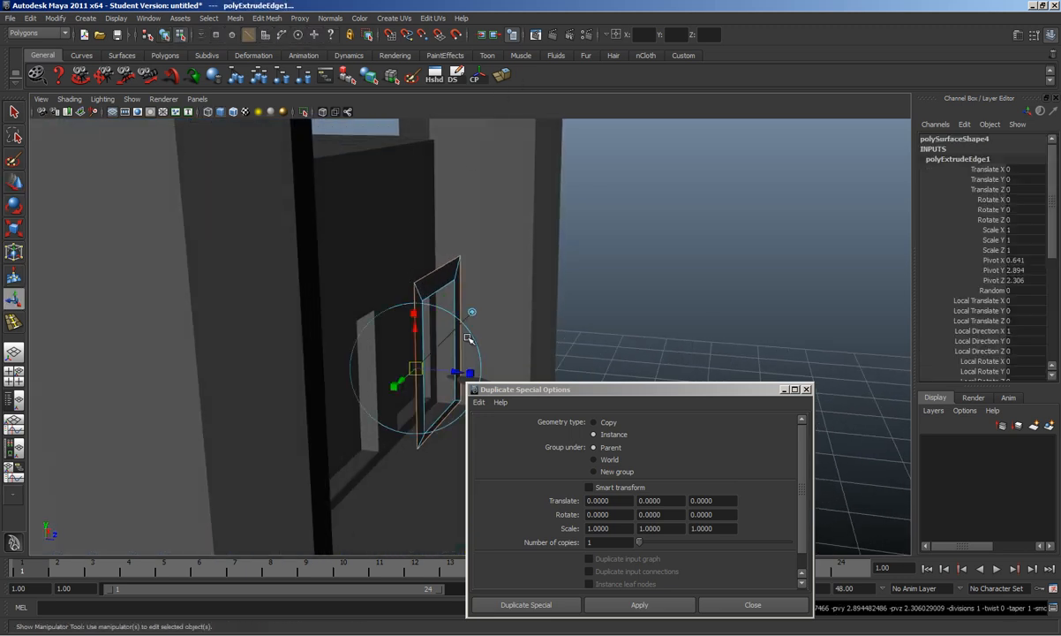
left_click_drag(429, 350, 362, 323)
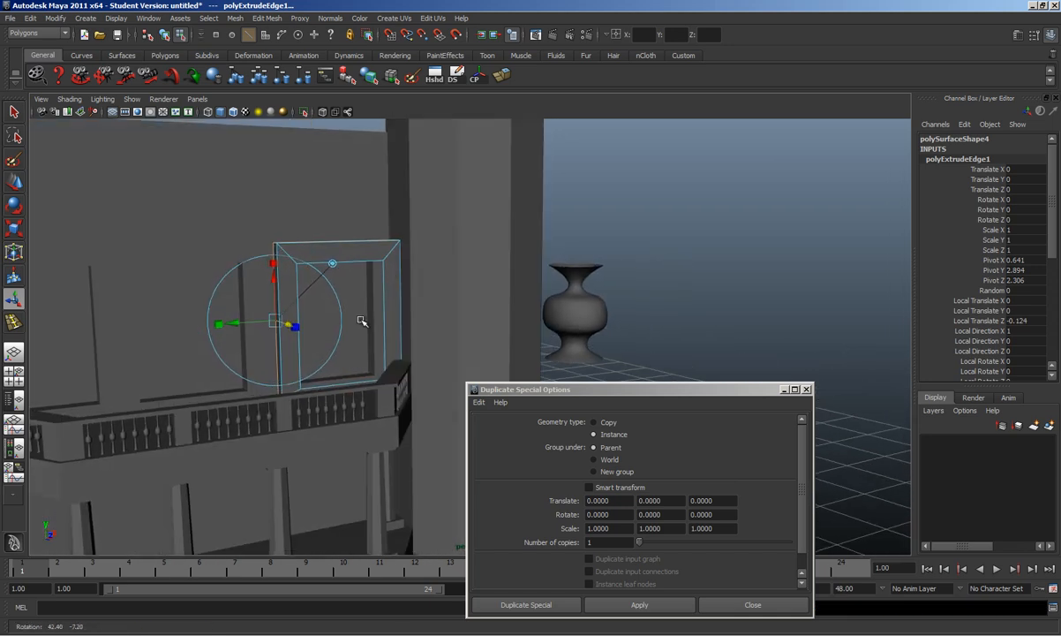
Step: Extrude the right window frame's inner edges back into the opening with Local Translate Z -0.171
left_click(384, 277)
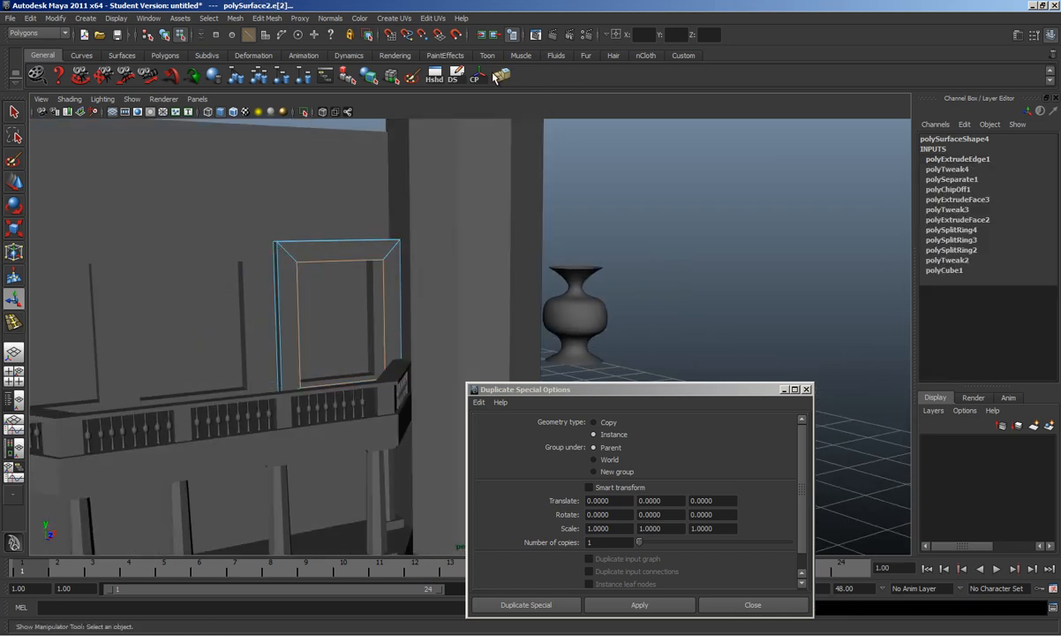
key("g")
left_click_drag(327, 263, 395, 364, "alt")
key("F8")
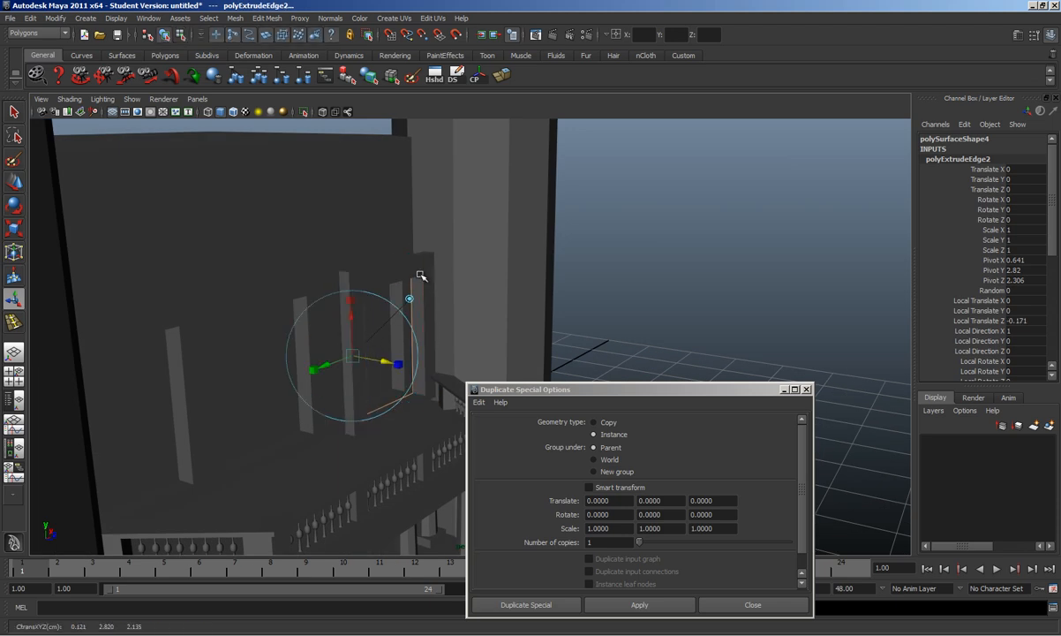
Step: Center the right frame's pivot and place a duplicate of it around the middle window at Translate X -0.225 and Z 1.506
key("w")
left_click_drag(409, 364, 240, 242, "alt")
left_click_drag(152, 228, 177, 235, "alt")
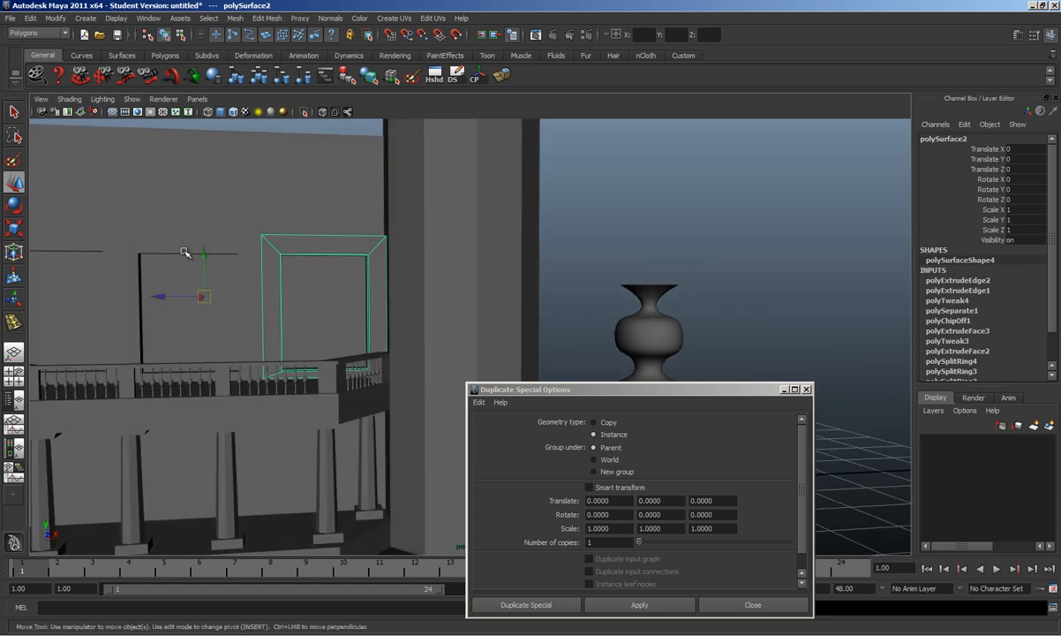
left_click(211, 157)
left_click(337, 242)
left_click(478, 76)
left_click_drag(311, 240, 362, 328, "alt")
key("ctrl+shift+d")
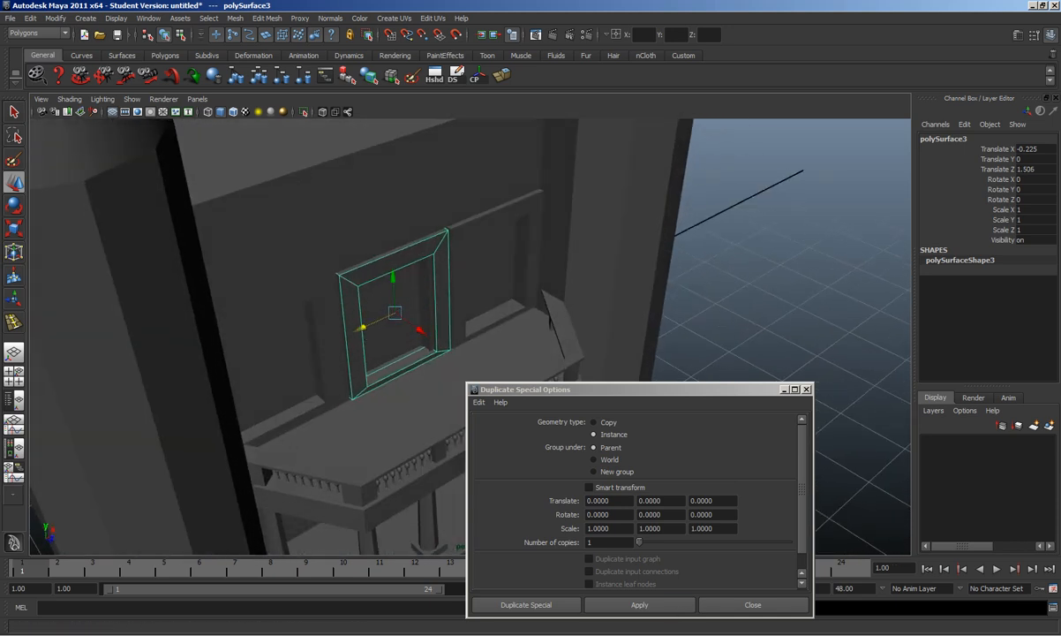
Step: Compare the middle window's frame with the window surrounds in the house reference photo
left_click(575, 634)
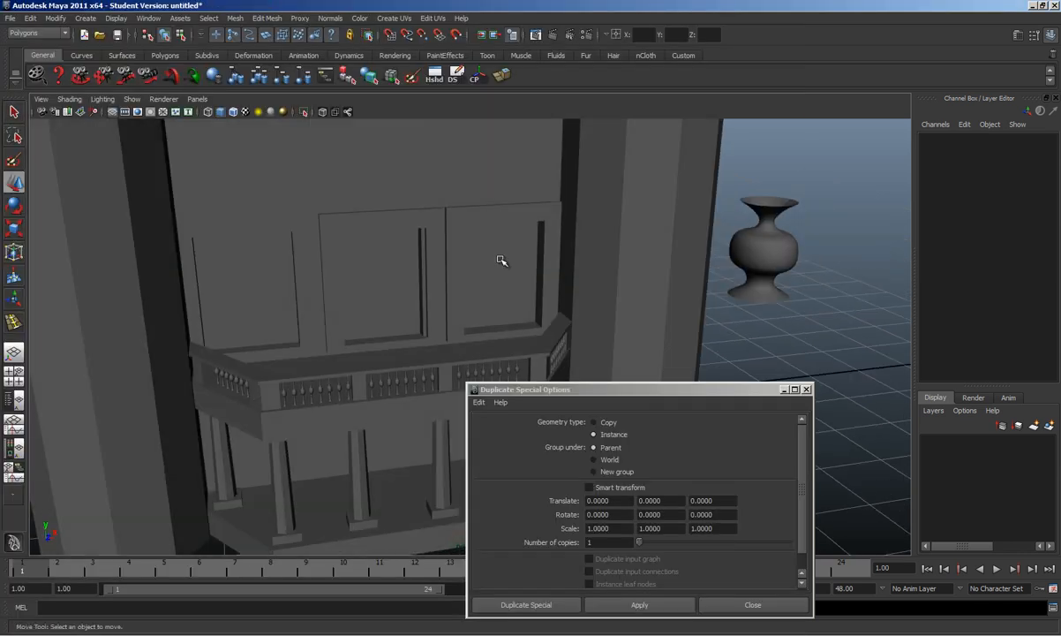
left_click(500, 259)
left_click_drag(500, 259, 476, 254, "alt")
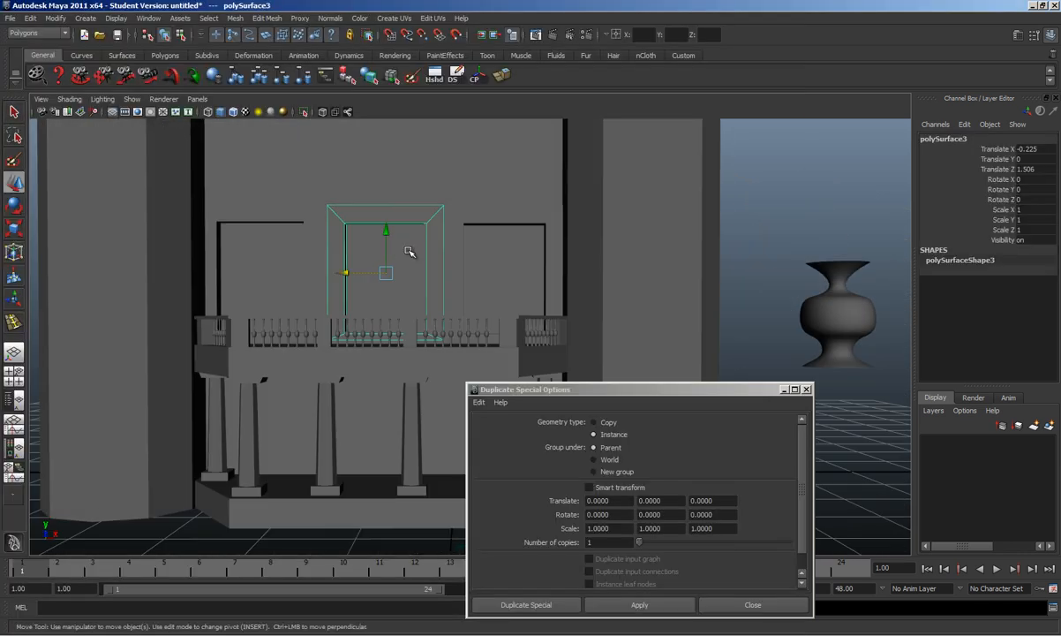
Step: Select the right frame's outer corner vertices, clear the duplicate options window from the model and show the scene in wireframe
scroll(430, 309, "up", 3)
left_click(457, 216)
key("F9")
left_click_drag(432, 152, 466, 491)
middle_click_drag(630, 204, 552, 218, "alt")
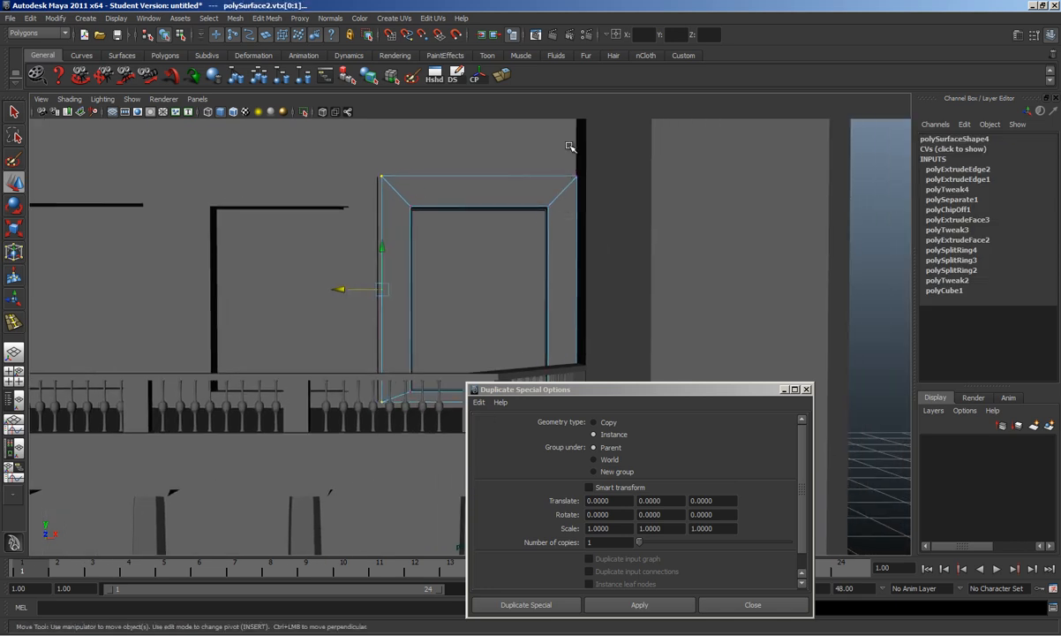
left_click_drag(449, 272, 524, 343, "alt")
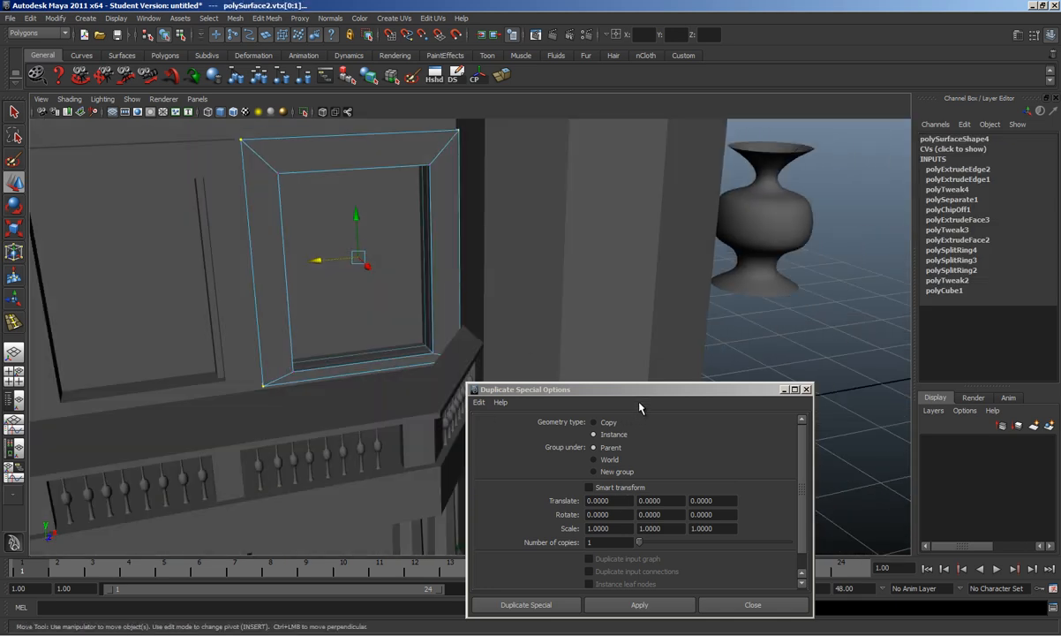
left_click_drag(640, 407, 798, 444)
left_click_drag(530, 287, 322, 203, "alt")
key("4")
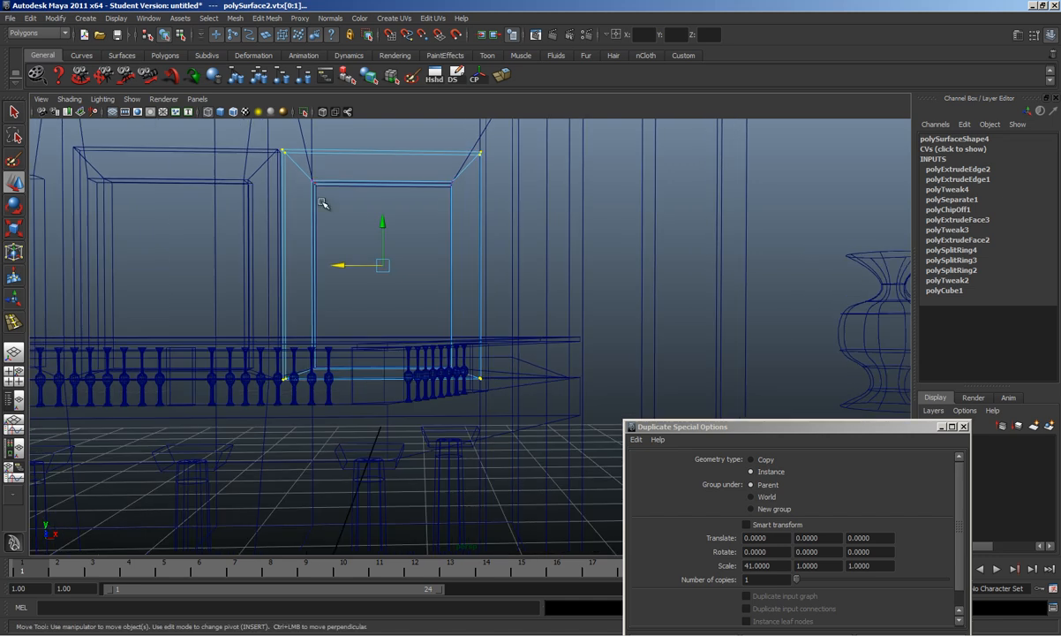
left_click(270, 136)
left_click_drag(272, 138, 291, 211)
left_click(293, 215)
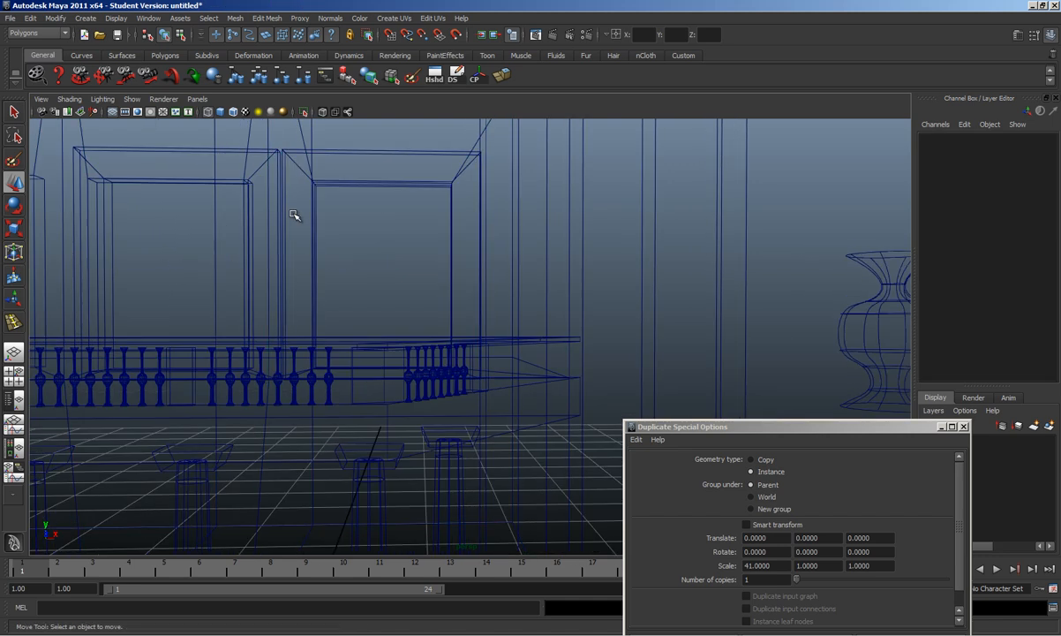
Step: Scale the right frame's outer vertices inward along the wall so its sides are narrower than its top
left_click(288, 153)
right_click_drag(271, 158, 247, 143)
left_click_drag(268, 132, 299, 426)
left_click_drag(476, 143, 519, 437, "shift")
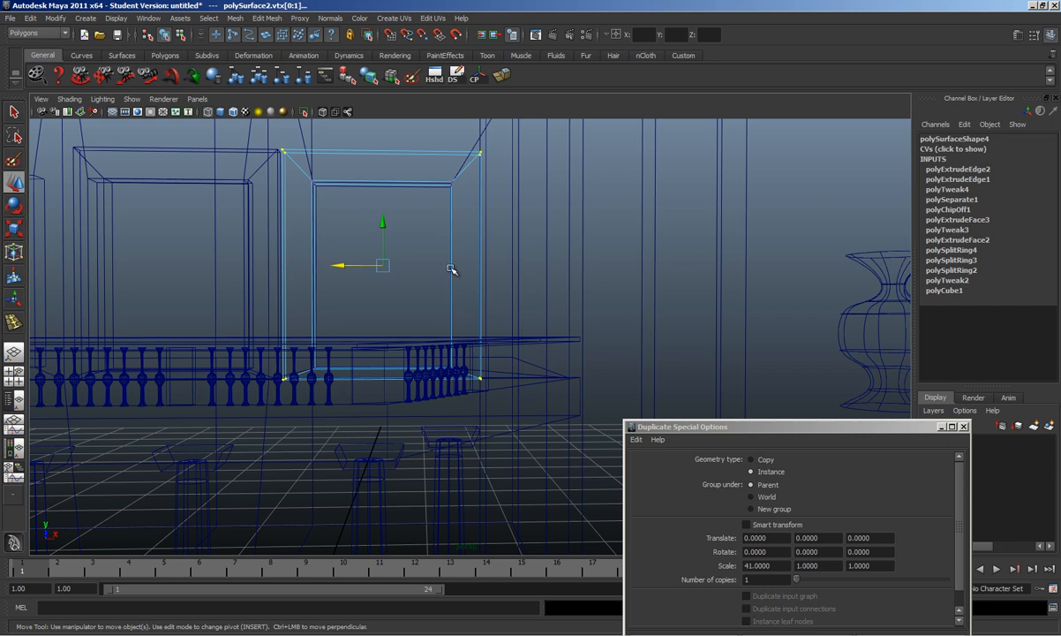
key("r")
left_click_drag(323, 264, 331, 268)
middle_click_drag(307, 251, 373, 250, "alt")
left_click_drag(392, 264, 371, 268)
middle_click_drag(372, 268, 441, 267, "alt")
Step: Scale the middle frame's outer vertices inward along the wall to match the right frame's narrow sides
left_click(417, 185)
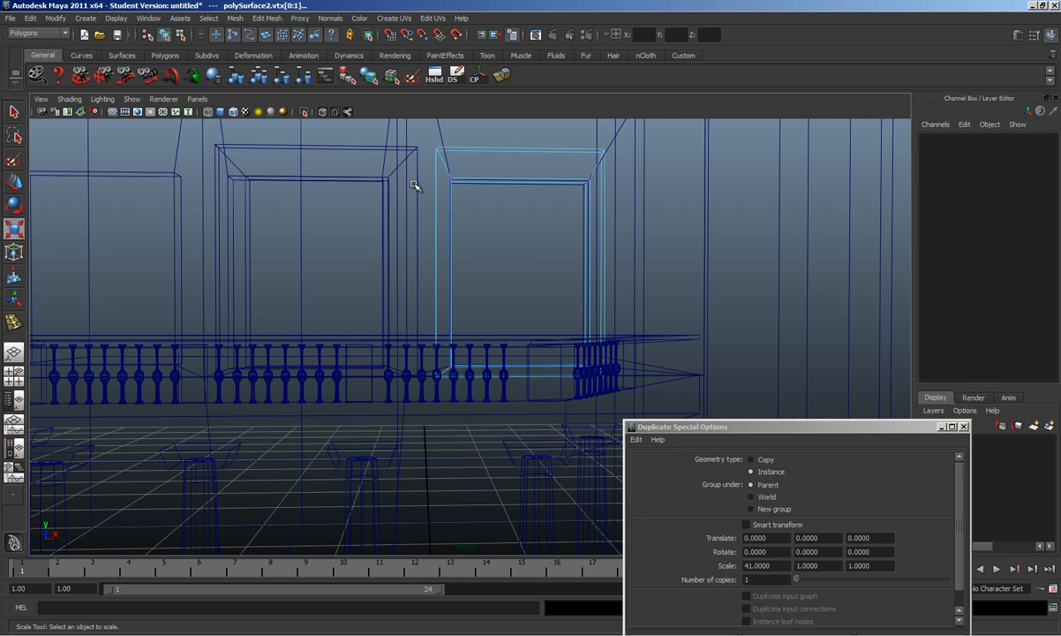
left_click(386, 146)
left_click(378, 149)
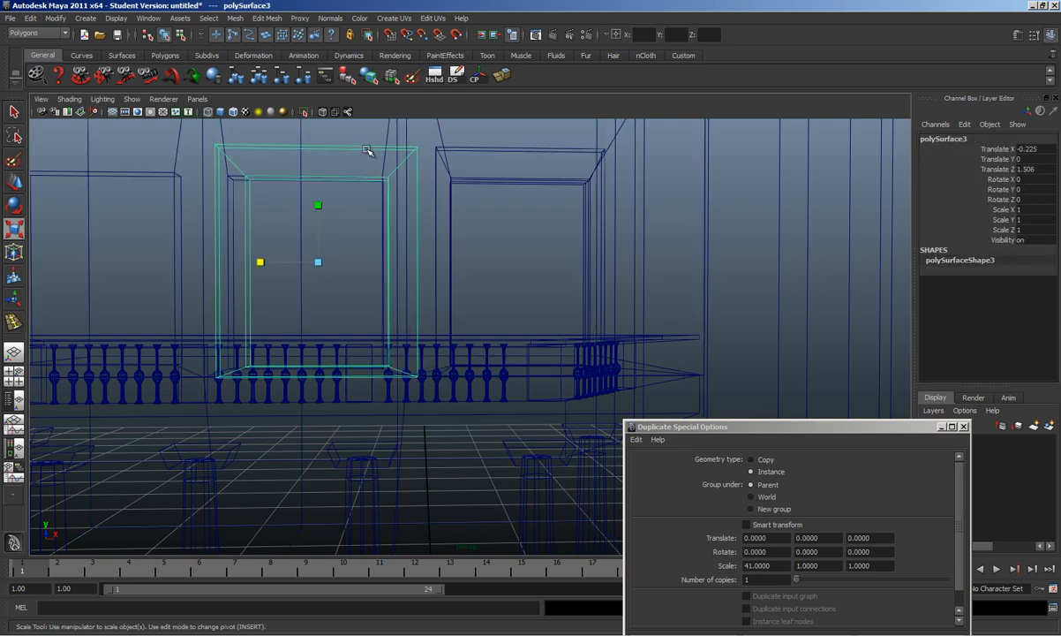
right_click_drag(364, 160, 308, 159)
left_click_drag(180, 127, 236, 413)
left_click_drag(431, 450, 431, 449, "shift")
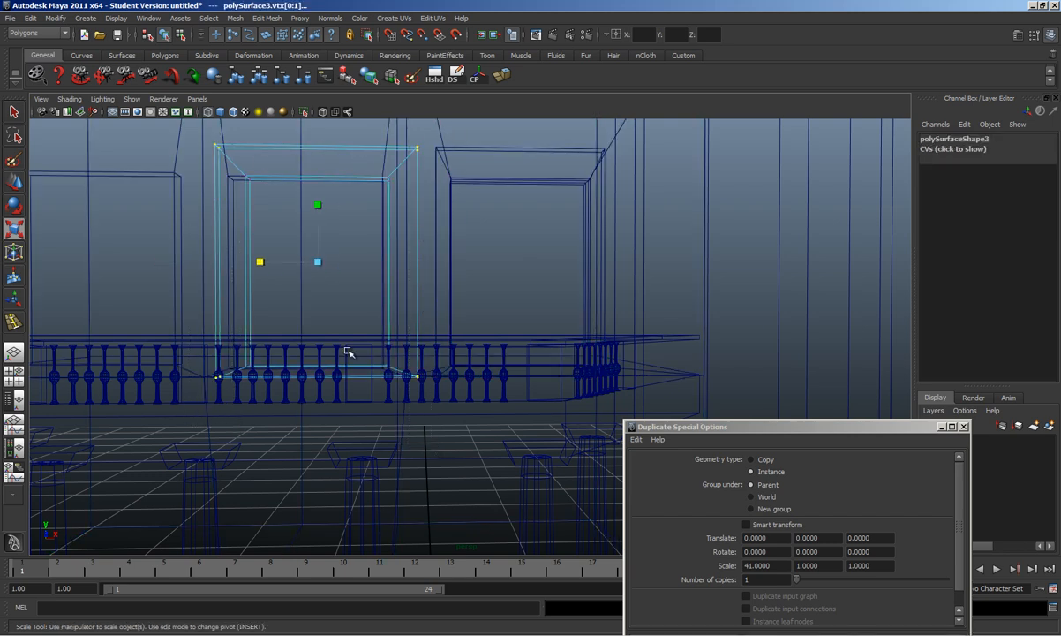
left_click_drag(263, 260, 372, 186)
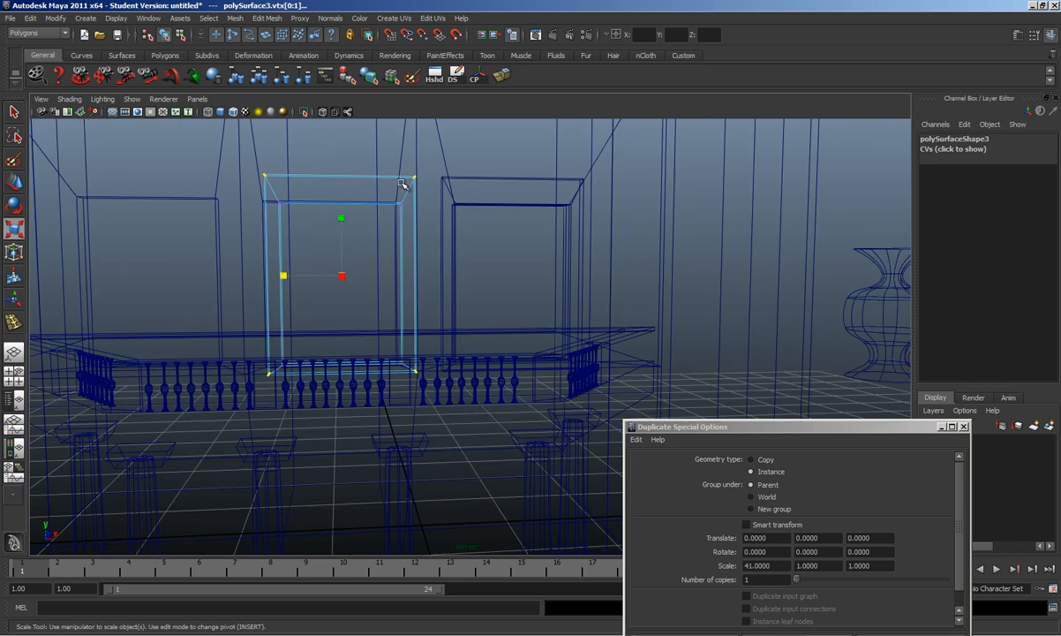
Step: Duplicate the middle frame, place the copy around the left window at Translate Z 3.115 and show the model shaded
left_click(401, 184)
middle_click_drag(392, 182, 445, 200, "alt")
left_click(416, 191)
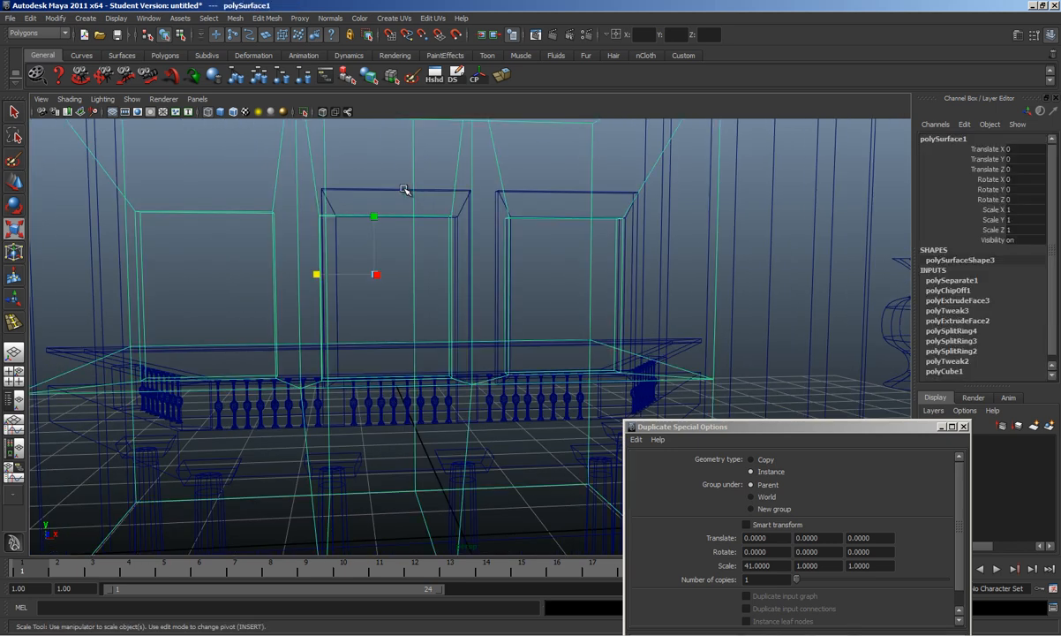
left_click(372, 196)
key("ctrl+shift+d")
key("w")
mouse_move(344, 281)
left_mouse_down()
mouse_move(157, 280)
mouse_move(250, 299)
left_mouse_up()
key("5")
scroll(483, 318, "down", 3)
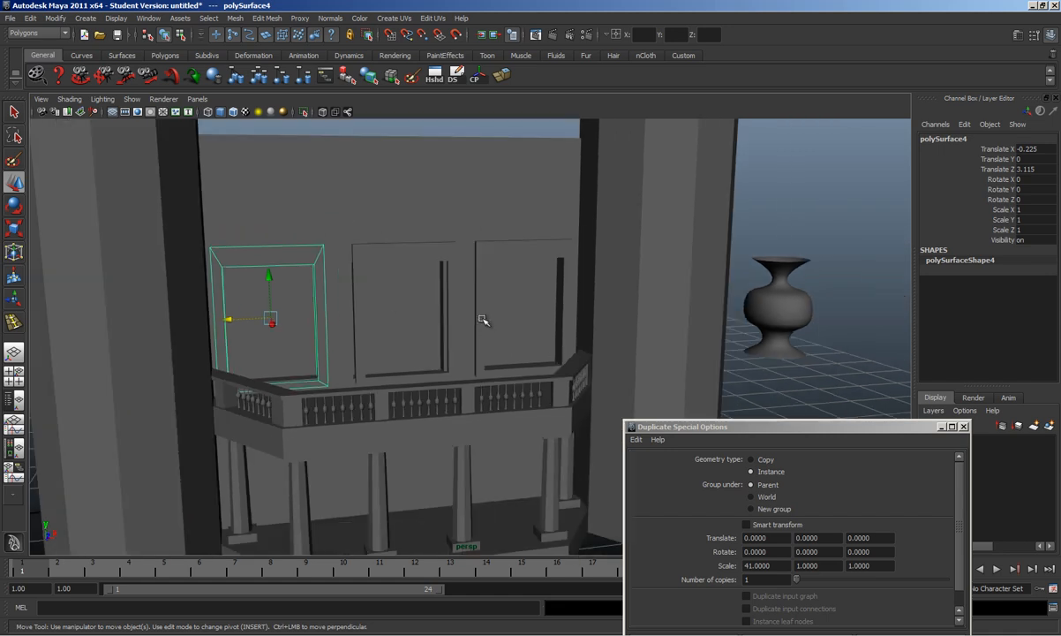
Step: Review the three window frames from the front and compare them with the house reference photo
left_click_drag(483, 318, 434, 305, "alt")
scroll(435, 306, "down", 4)
left_click(153, 356)
left_click_drag(191, 357, 446, 320, "alt")
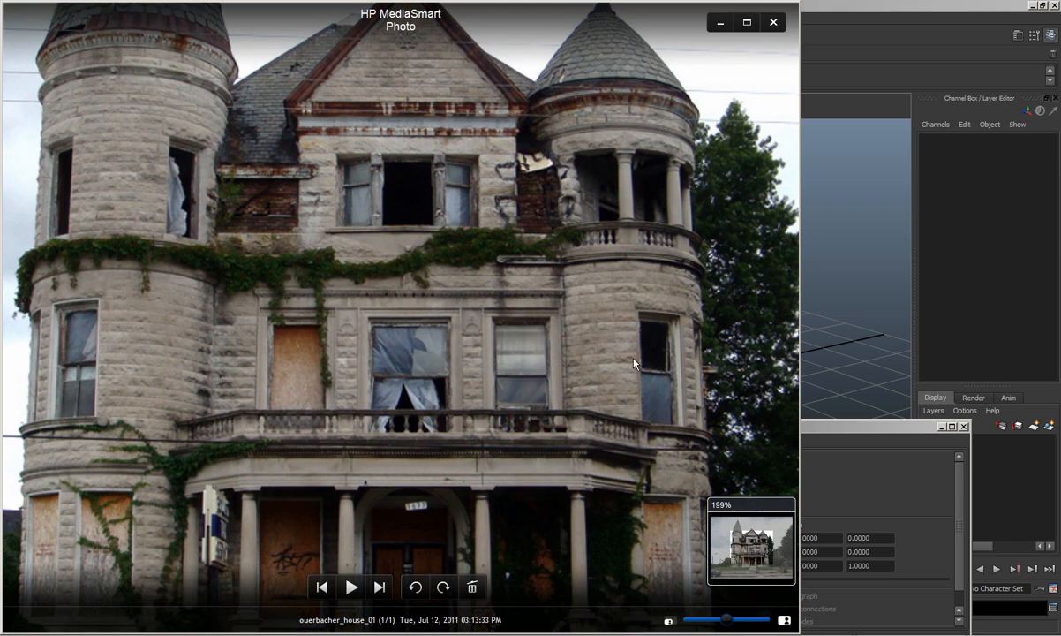
left_click(875, 320)
scroll(545, 369, "up", 3)
Step: Duplicate a block from the balcony railing and raise the copy to just above the middle window
left_click(462, 409)
left_click_drag(461, 408, 527, 413, "alt")
key("ctrl+shift+d")
left_click_drag(603, 399, 417, 110)
left_click_drag(417, 111, 494, 337, "alt")
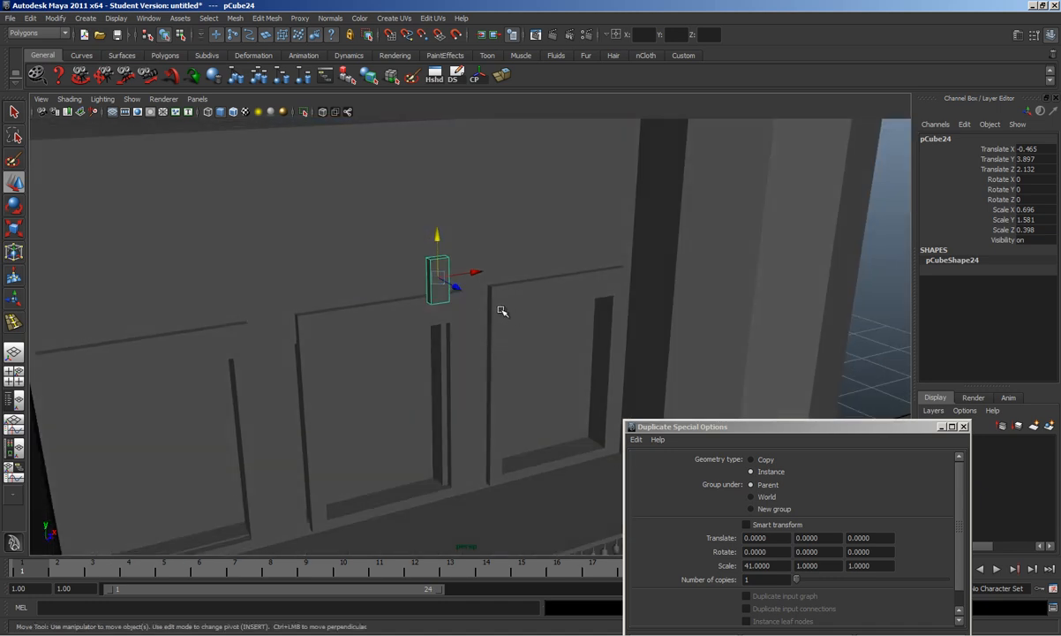
Step: Stretch the block into a long horizontal band above the windows with Scale X 10.865 and Scale Z 0.77
key("r")
left_click_drag(484, 272, 917, 327)
left_click_drag(499, 300, 393, 277, "alt")
key("w")
right_click_drag(383, 288, 361, 270)
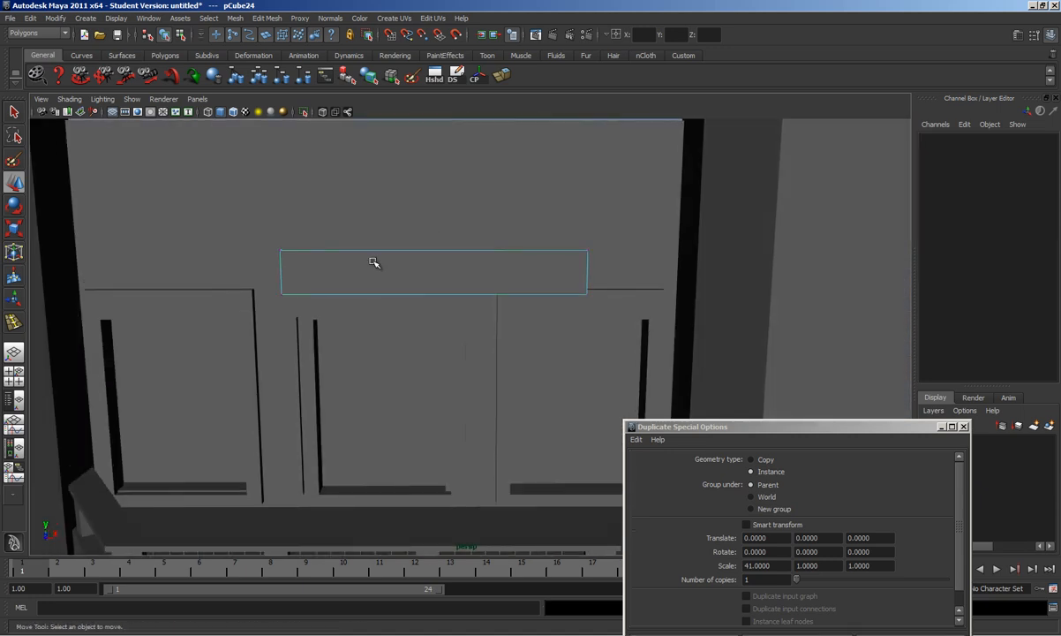
Step: Move the band's end vertices outward so it spans the wall between the two towers
left_click_drag(530, 222, 657, 387)
left_click_drag(629, 279, 704, 279)
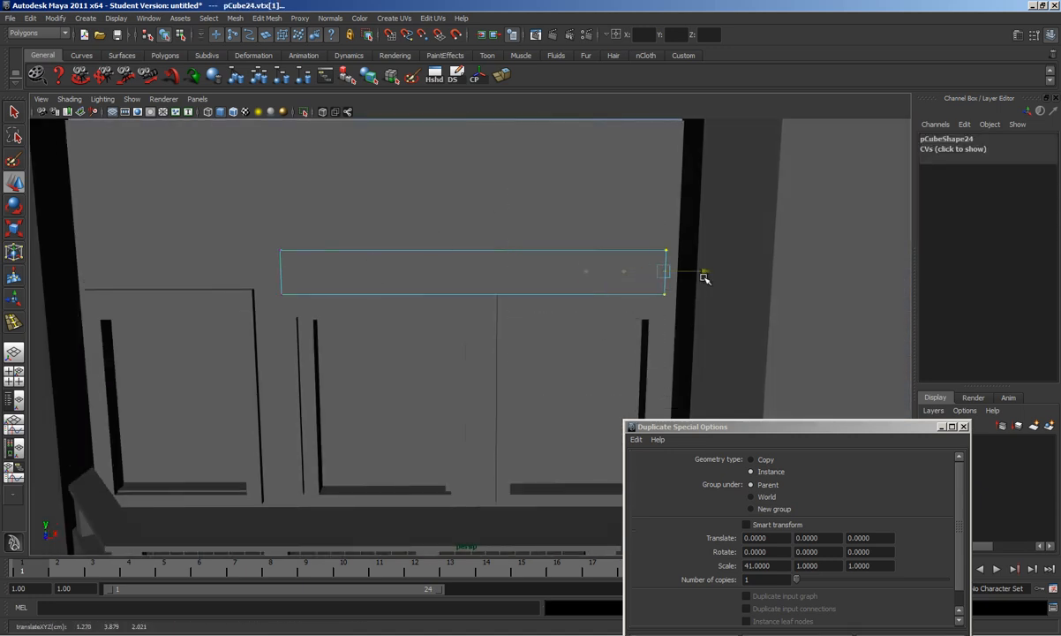
left_click_drag(245, 240, 461, 301)
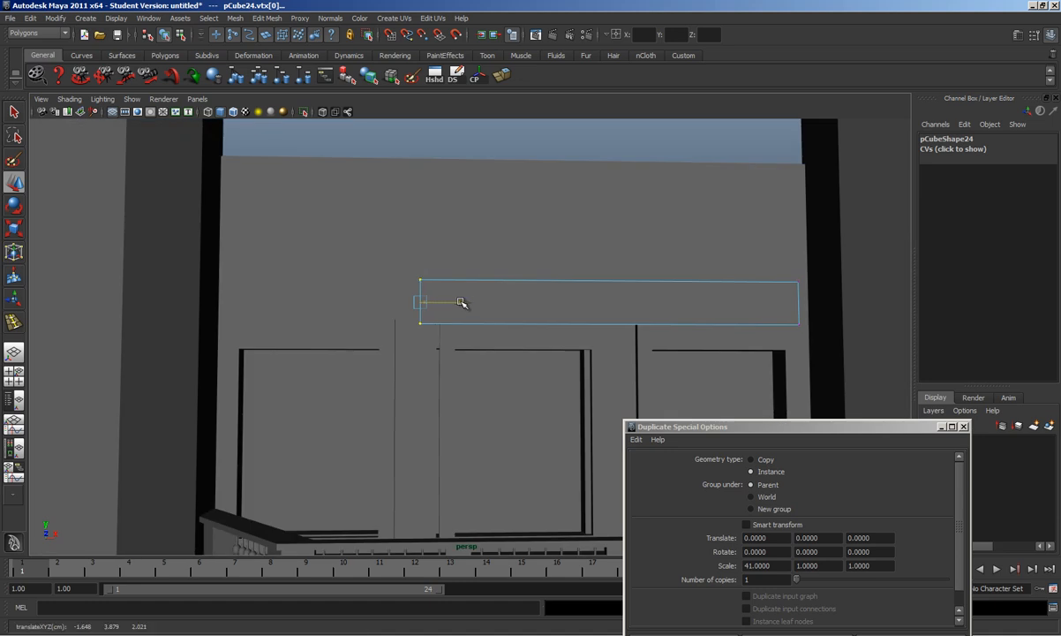
left_click_drag(267, 304, 260, 354, "alt")
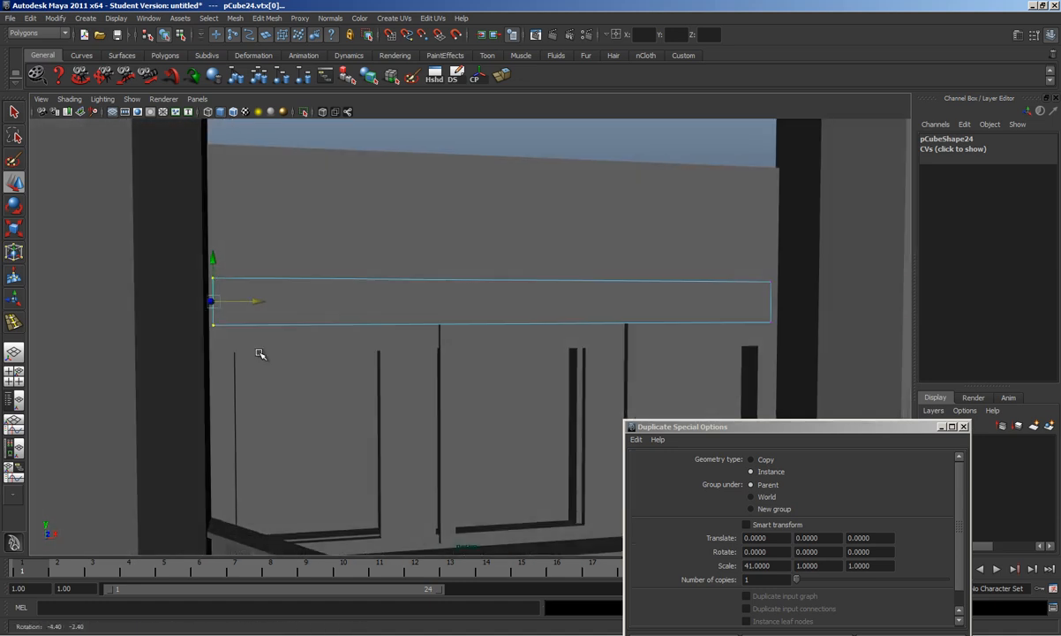
Step: Compare the band with the house reference photo and examine the wall's window openings in wireframe from the front
key("alt+Tab")
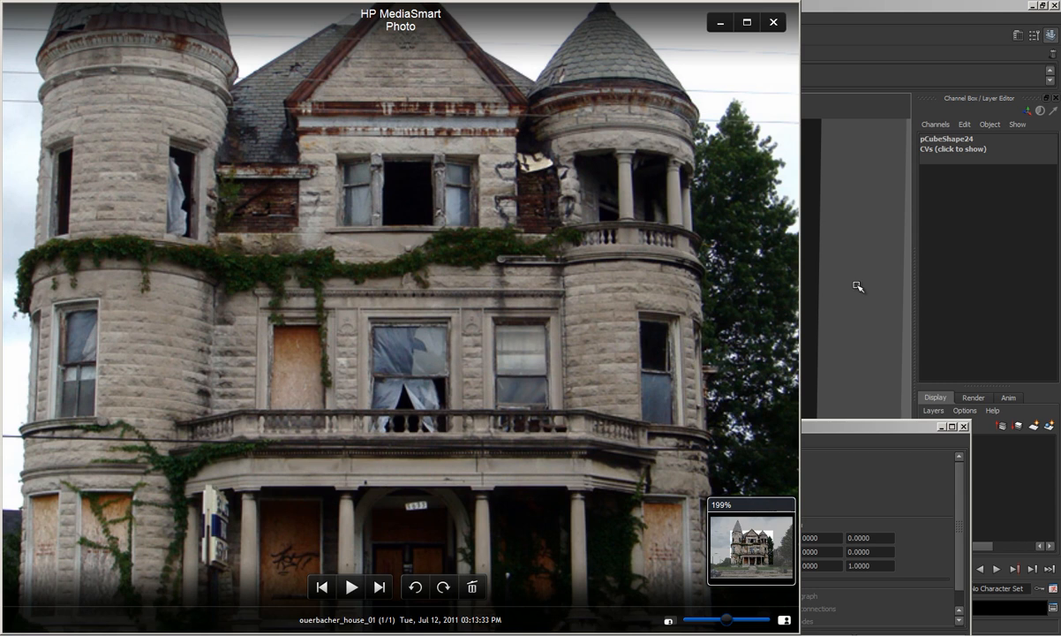
key("alt+Tab")
left_click_drag(855, 289, 433, 359, "alt")
left_click(397, 361)
scroll(397, 361, "down", 3)
key("4")
middle_click_drag(474, 362, 427, 369, "alt")
scroll(427, 369, "down", 5)
mouse_move(427, 375)
left_mouse_down("alt")
mouse_move(476, 403)
mouse_move(440, 384)
mouse_move(500, 386)
mouse_move(521, 348)
left_mouse_up("alt")
scroll(465, 381, "up", 5)
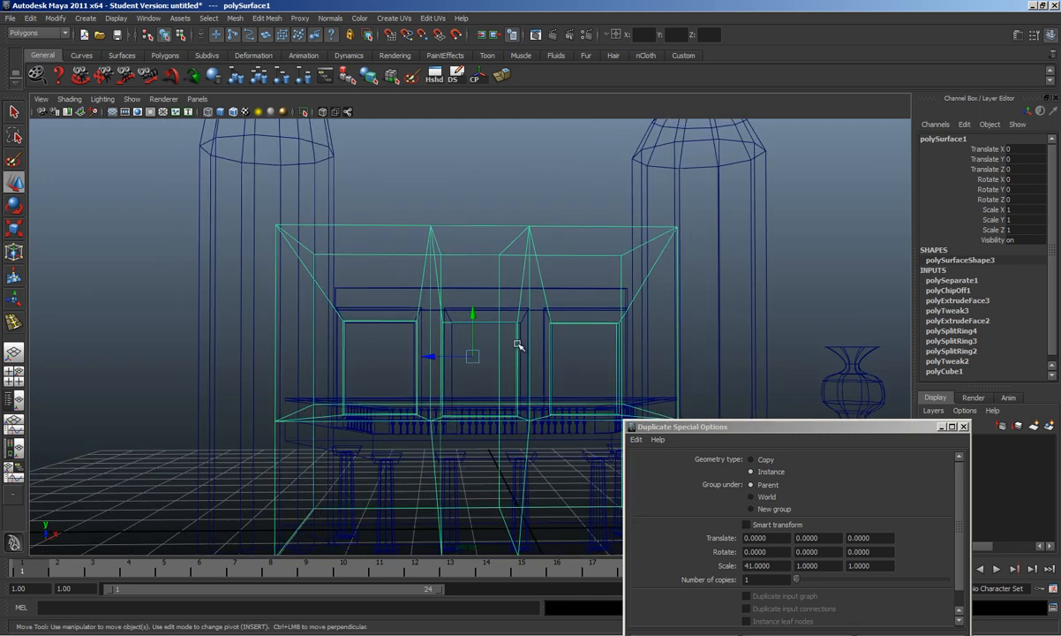
Step: Shift the wall vertices around the left and middle window openings toward the right window, and return to shaded object view
left_click_drag(305, 268, 529, 457)
left_click_drag(555, 410, 591, 430, "alt")
left_click(521, 196)
left_click(529, 228)
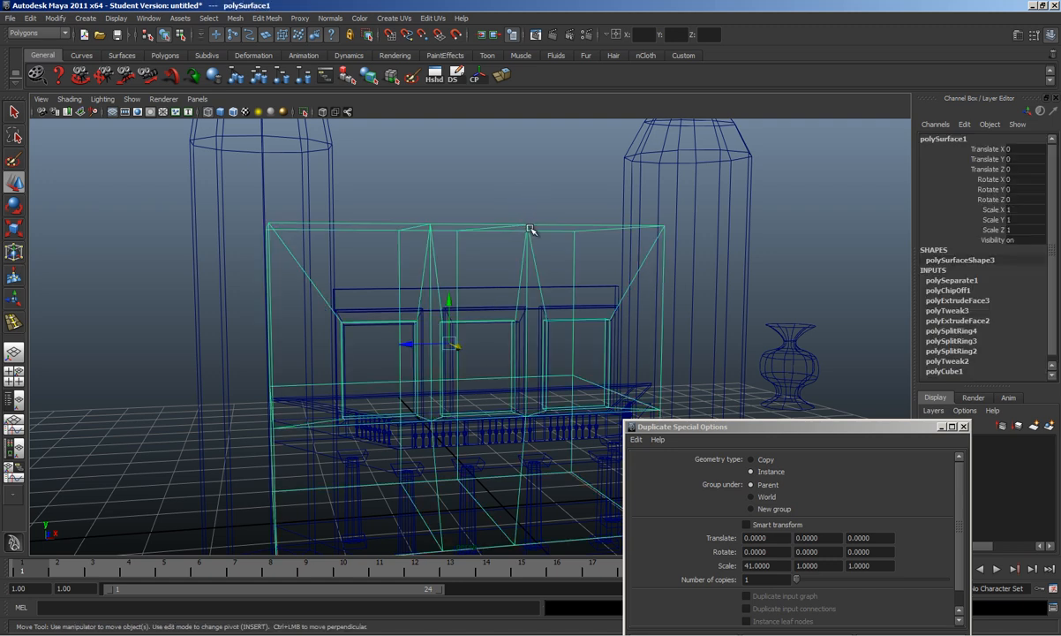
left_click(461, 212)
left_click_drag(461, 212, 523, 455, "alt")
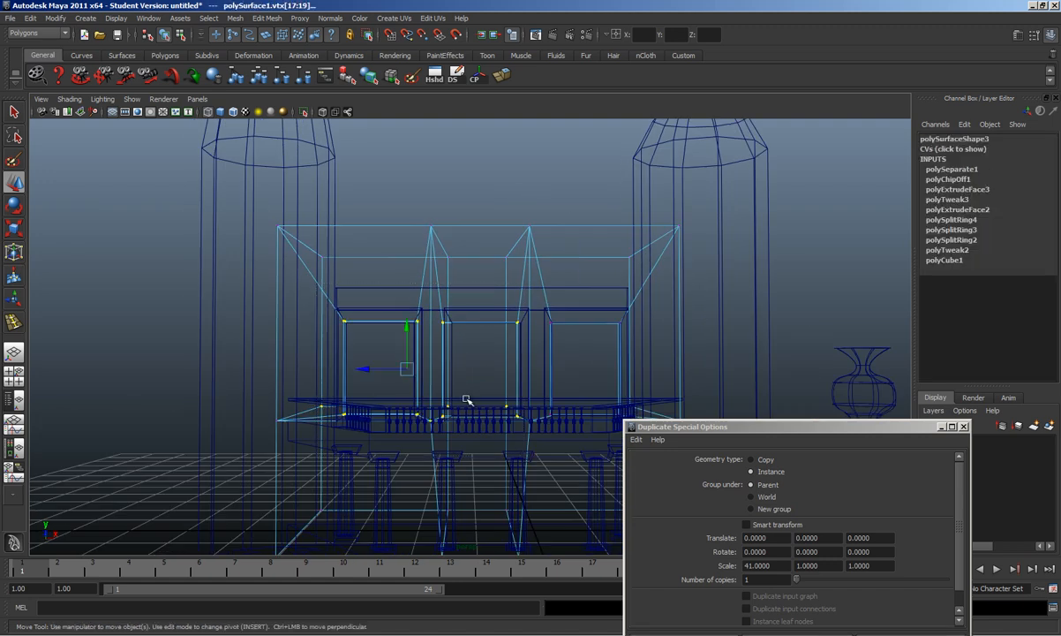
mouse_move(363, 372)
left_mouse_down()
mouse_move(447, 377)
mouse_move(467, 404)
mouse_move(410, 387)
mouse_move(440, 391)
mouse_move(439, 401)
left_mouse_up()
key("5")
key("F8")
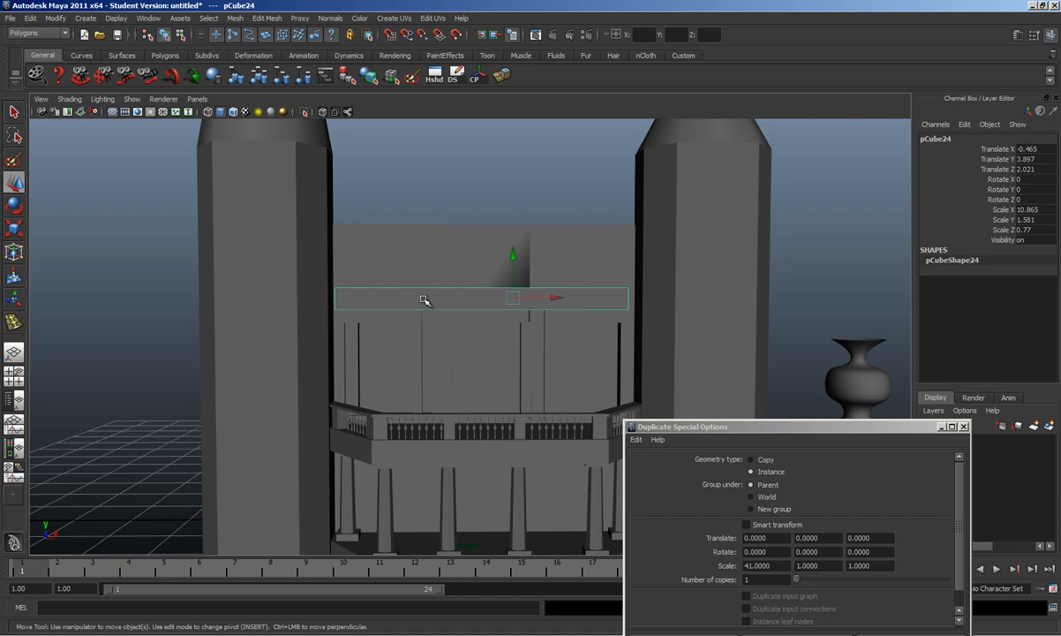
Step: Try raising all three window frames above the wall by 2.998 to expose the openings, and undo the move
left_click(419, 328)
left_click(524, 345, "shift")
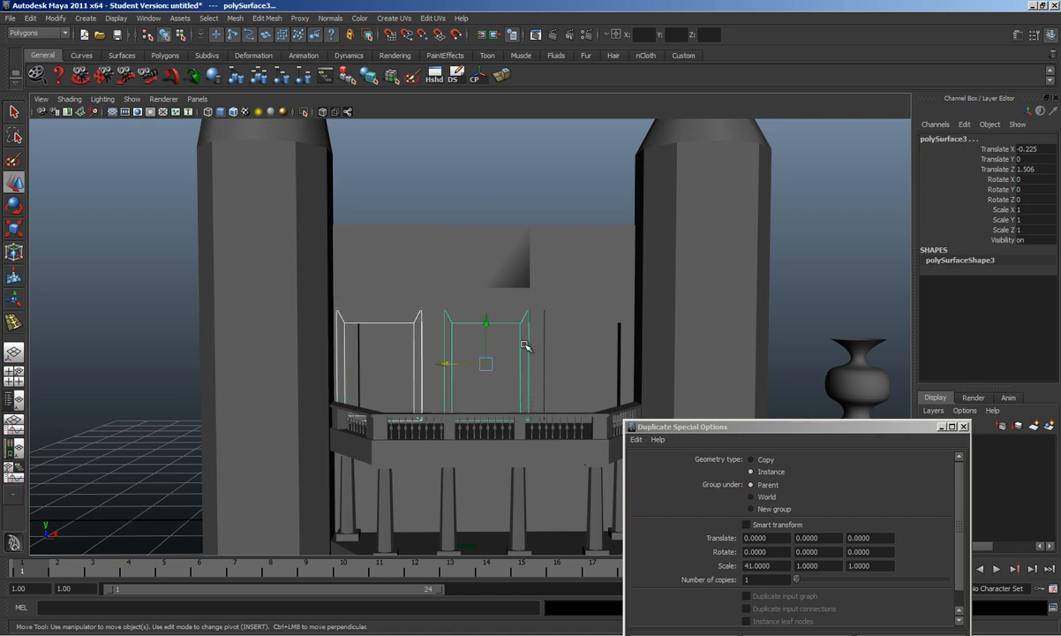
left_click(549, 346, "shift")
left_click_drag(574, 330, 611, 128)
mouse_move(423, 301)
left_mouse_down("alt")
mouse_move(457, 316)
mouse_move(436, 316)
left_mouse_up("alt")
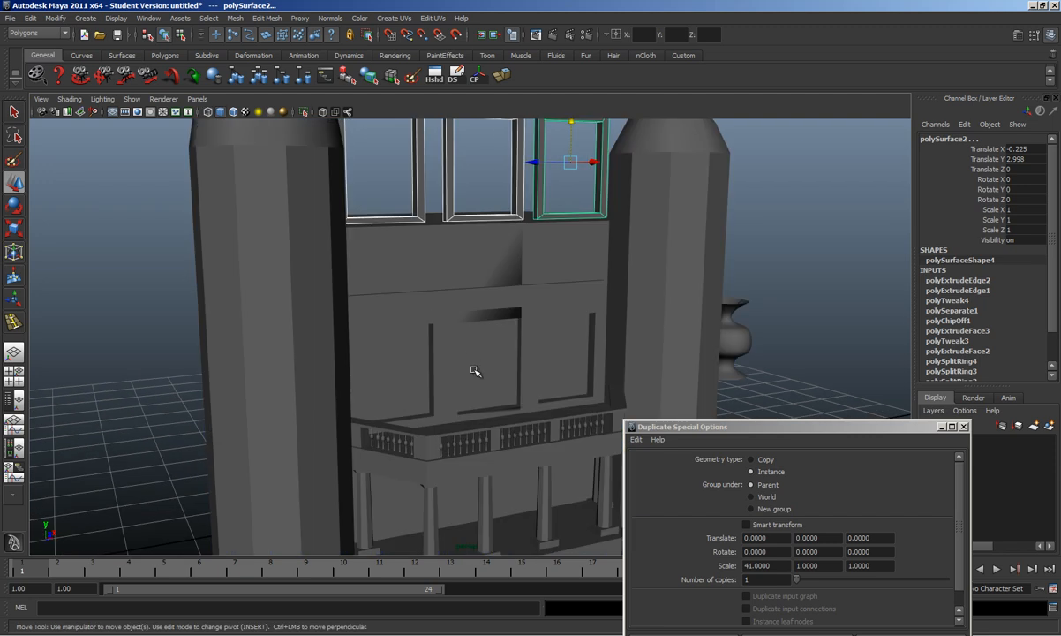
key("ctrl+z")
Step: Examine the window wall and its openings behind the frames and band, from the front in wireframe
left_click(468, 401)
left_click_drag(521, 393, 558, 387, "alt")
scroll(558, 387, "up", 4)
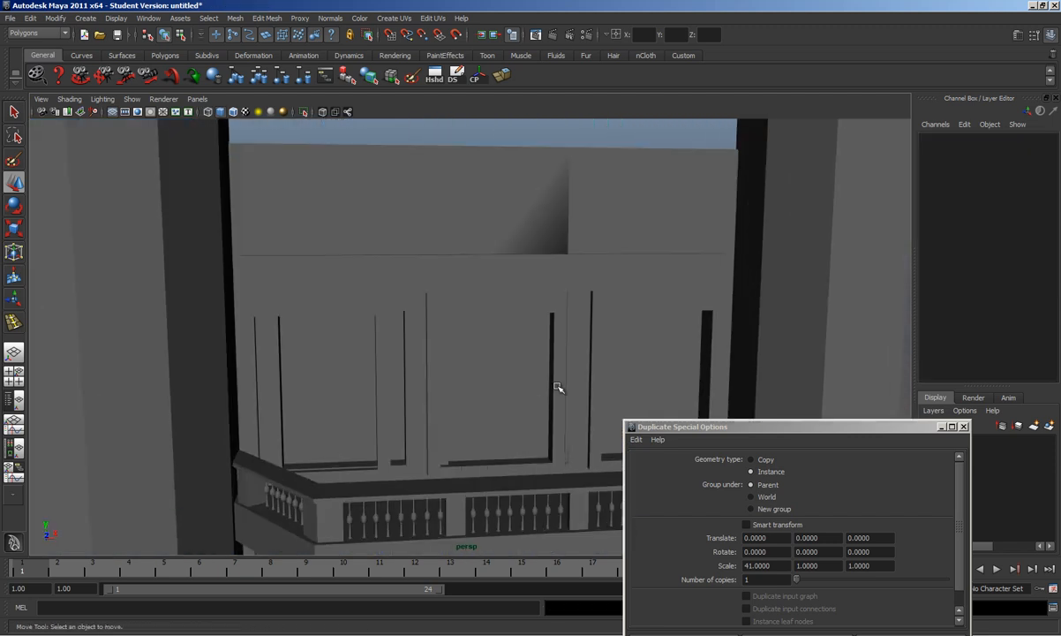
left_click(601, 356)
middle_click_drag(602, 357, 387, 330, "alt")
left_click_drag(386, 330, 384, 347, "alt")
right_click_drag(384, 346, 438, 360, "alt")
key("4")
mouse_move(389, 361)
left_mouse_down("alt")
mouse_move(381, 367)
mouse_move(417, 358)
mouse_move(393, 357)
left_mouse_up("alt")
middle_click_drag(393, 358, 485, 370, "alt")
left_click(421, 280)
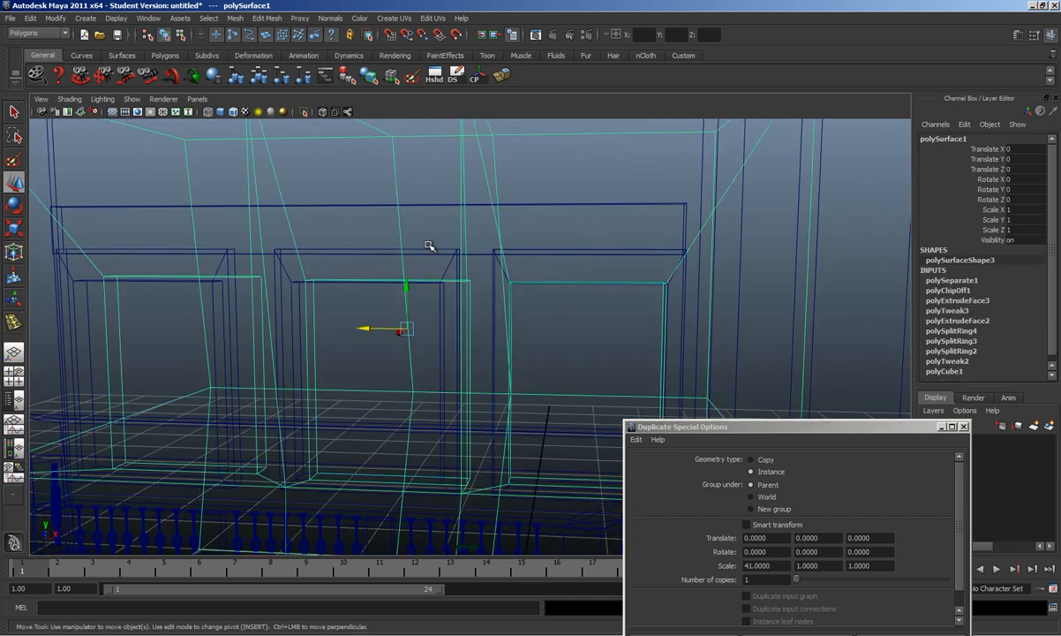
left_click(429, 246)
left_click(433, 250)
Step: Move the left window frame toward the middle one, to about 2.883 along Z, so it matches the wall opening
left_click_drag(316, 369, 379, 305)
left_click(363, 288)
left_click(351, 275)
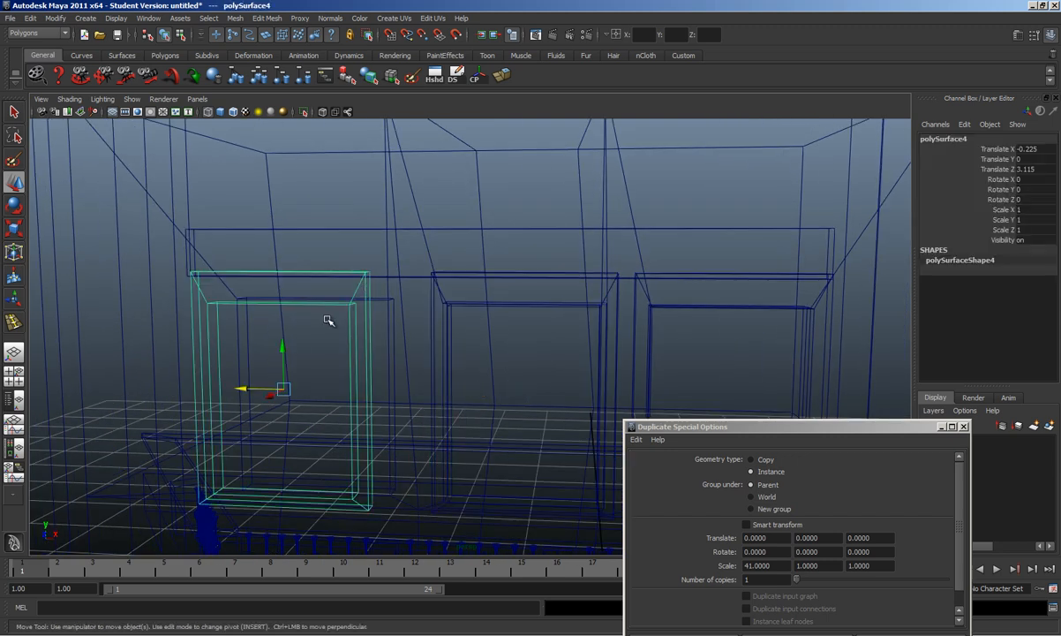
left_click_drag(243, 392, 273, 403)
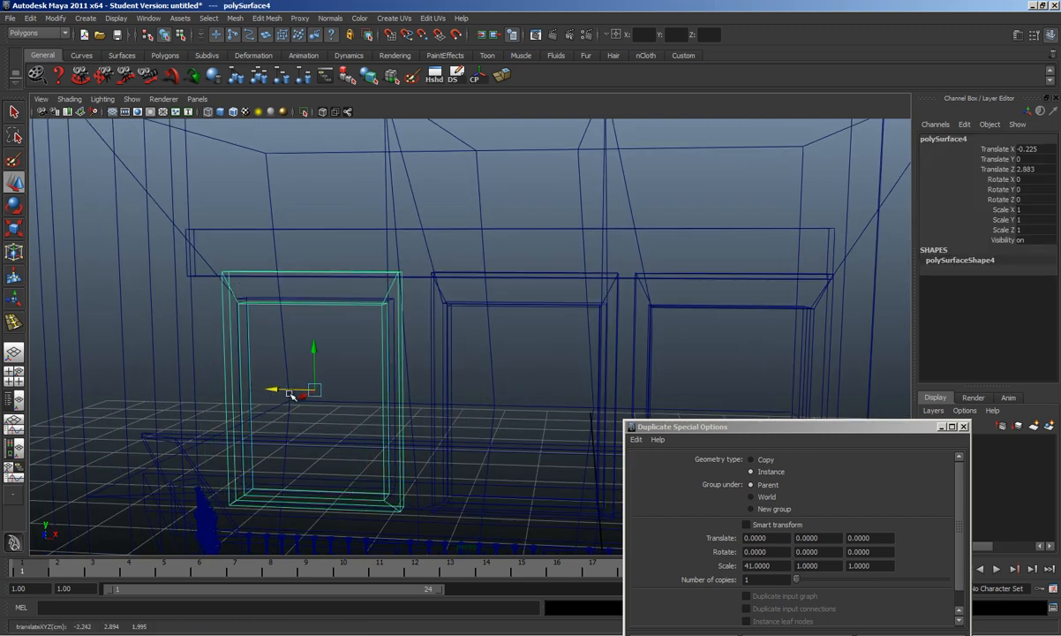
Step: Move the band's left-end vertices inward until they line up with the left window frame's outer edge
left_click_drag(320, 350, 353, 301)
left_click(430, 247)
left_click_drag(431, 247, 294, 256, "alt")
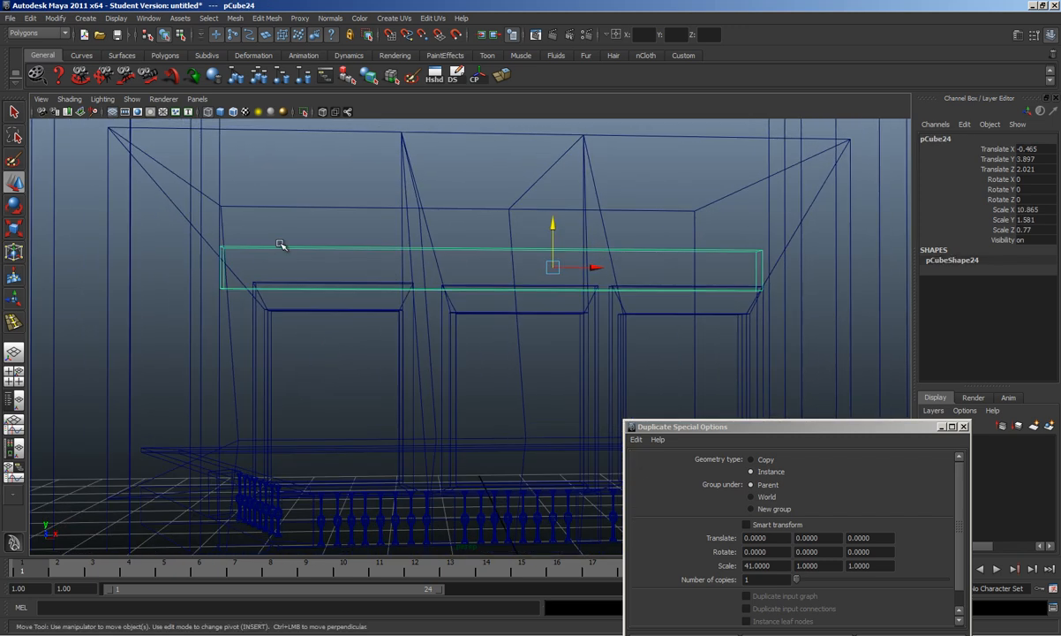
right_click_drag(253, 244, 215, 246)
left_click_drag(236, 309, 205, 231)
left_click_drag(254, 270, 287, 277)
Step: Raise the band's bottom vertices slightly, shift its right-end vertices outward past the right window frame, and return to shaded view
left_click_drag(196, 268, 788, 338)
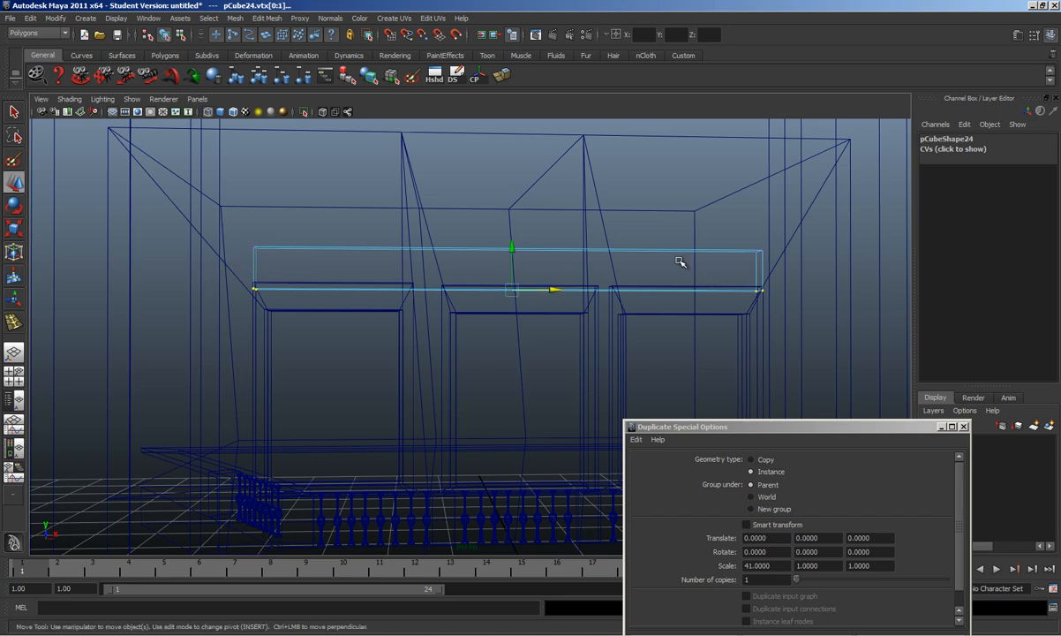
left_click_drag(518, 251, 515, 246)
left_click_drag(755, 248, 818, 267, "alt")
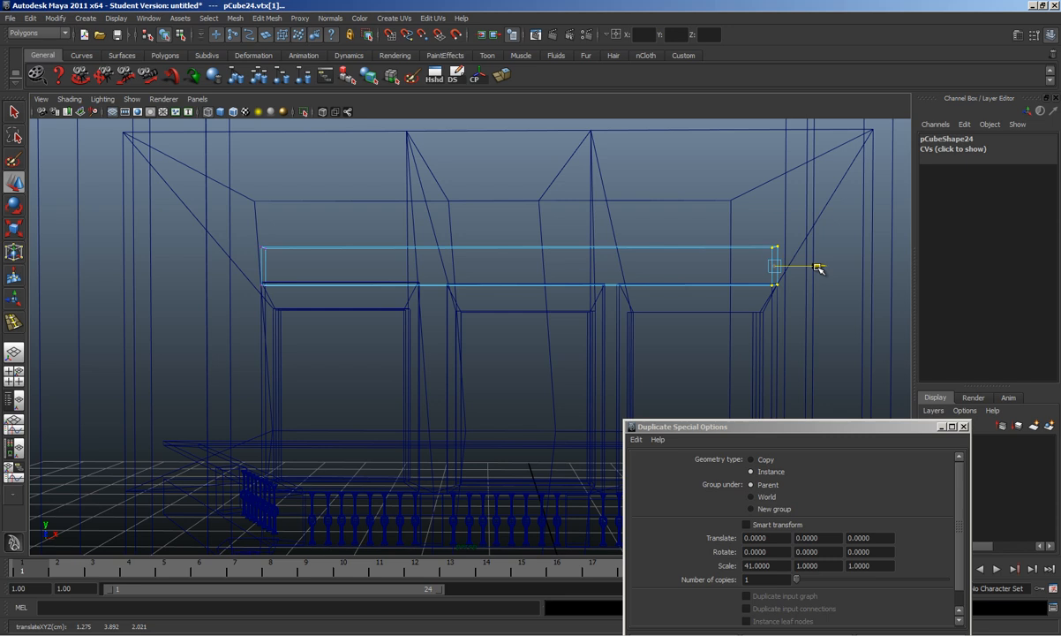
right_click_drag(818, 268, 741, 323, "alt")
mouse_move(740, 323)
left_mouse_down("alt")
mouse_move(592, 318)
mouse_move(632, 315)
left_mouse_up("alt")
key("5")
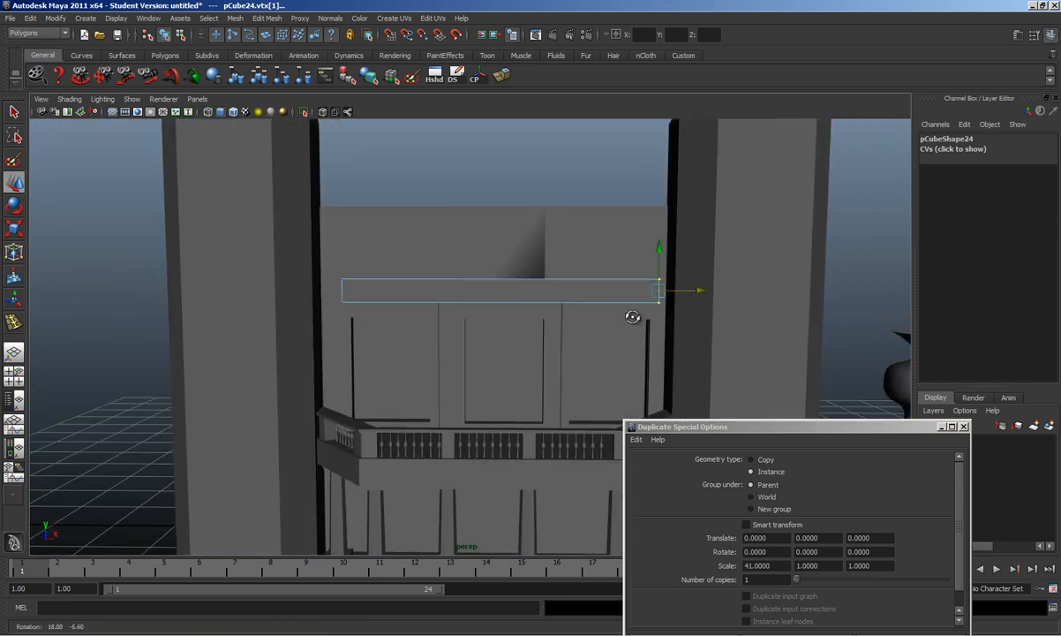
scroll(632, 315, "up", 3)
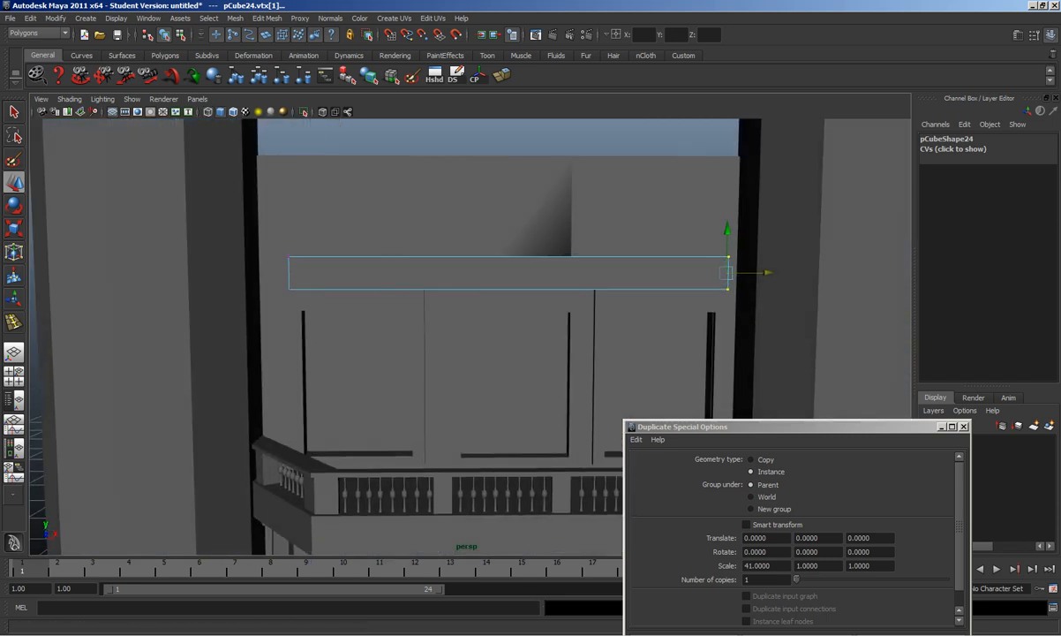
Step: Lower the band's top vertices to turn it into a thin strip directly above the window frames
key("alt+Tab")
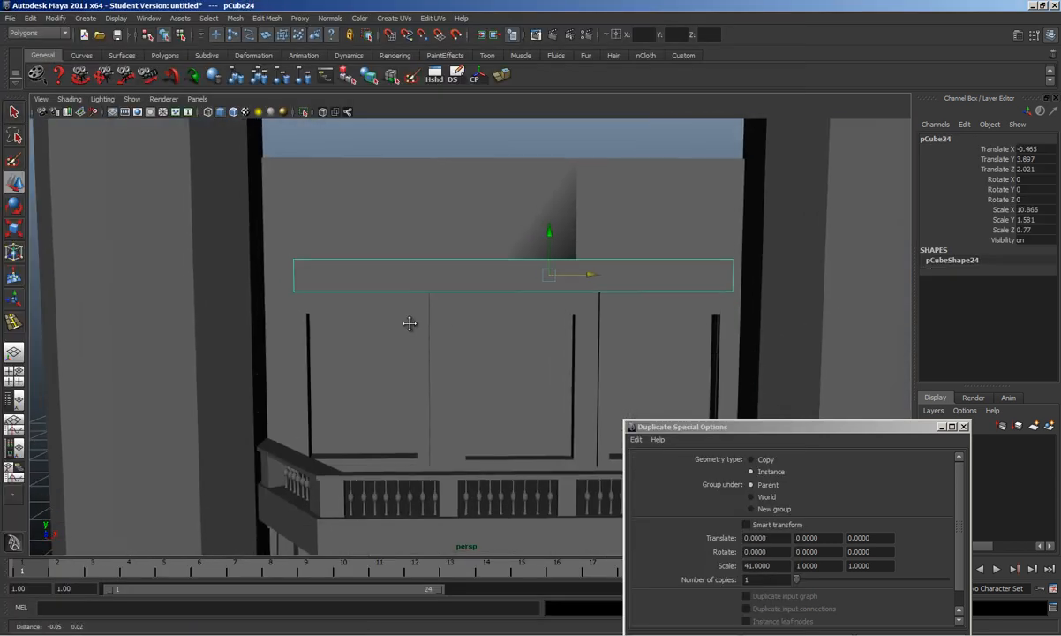
left_click_drag(407, 324, 434, 315, "alt")
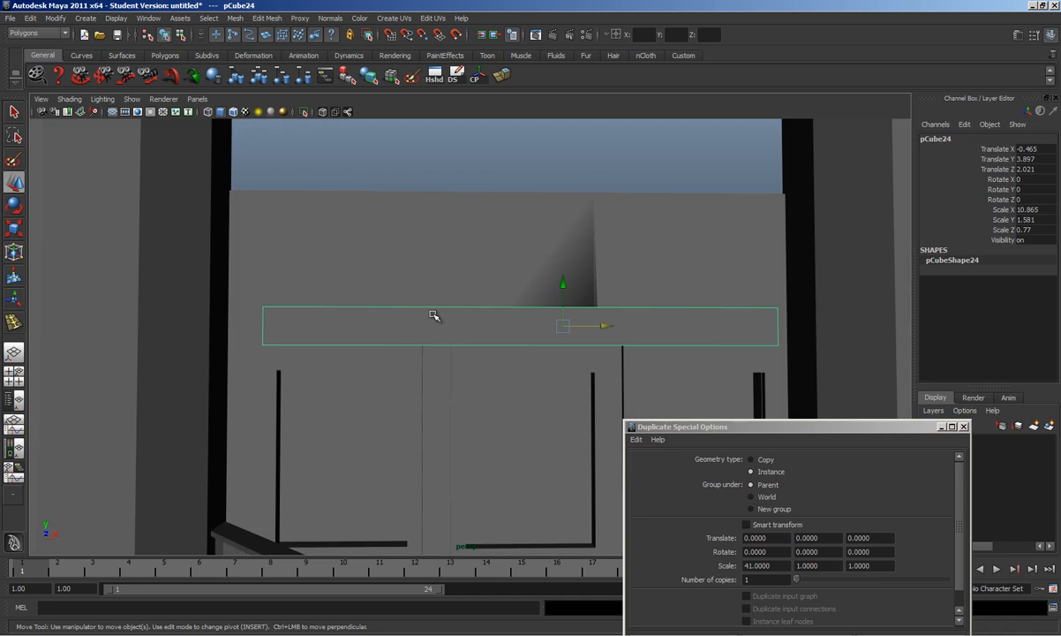
right_click_drag(389, 308, 251, 291)
left_click_drag(251, 292, 829, 325)
left_click_drag(522, 271, 525, 298)
Step: Try pulling the thin band's upper right vertex outward, and undo the move
middle_click_drag(753, 316, 653, 305, "alt")
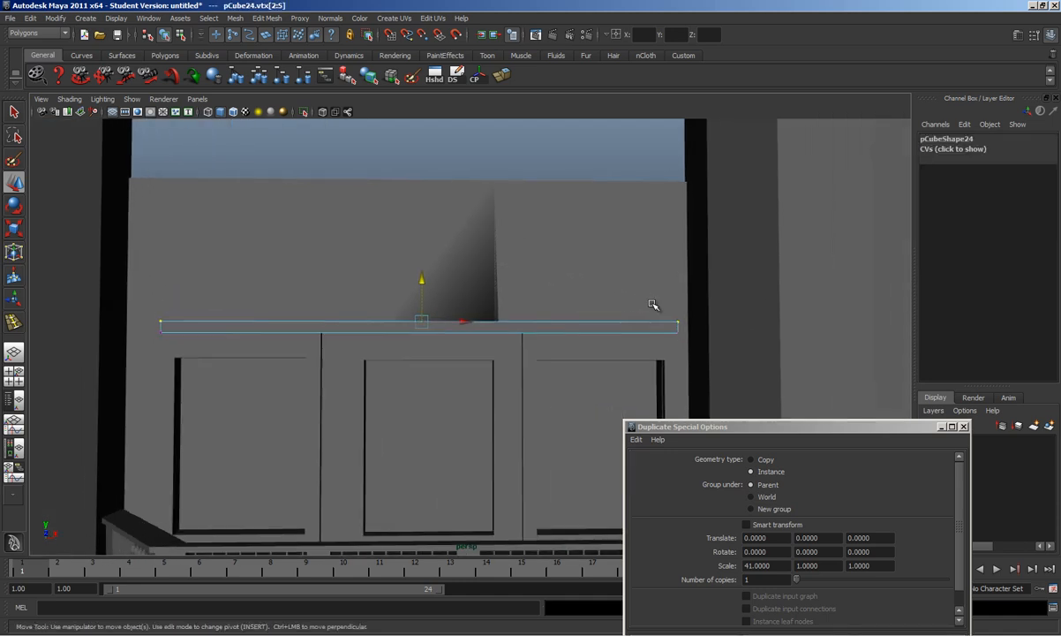
left_click_drag(711, 326, 722, 323)
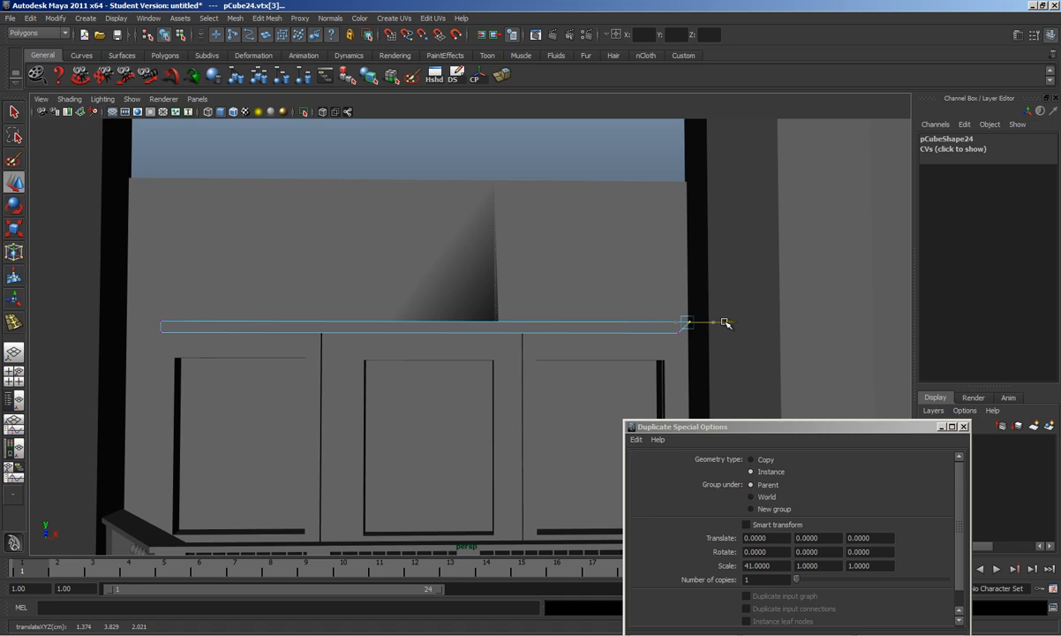
key("ctrl+z")
Step: Extrude the thin band's top face slightly upward to form a ledge above the windows
left_click_drag(156, 311, 182, 324)
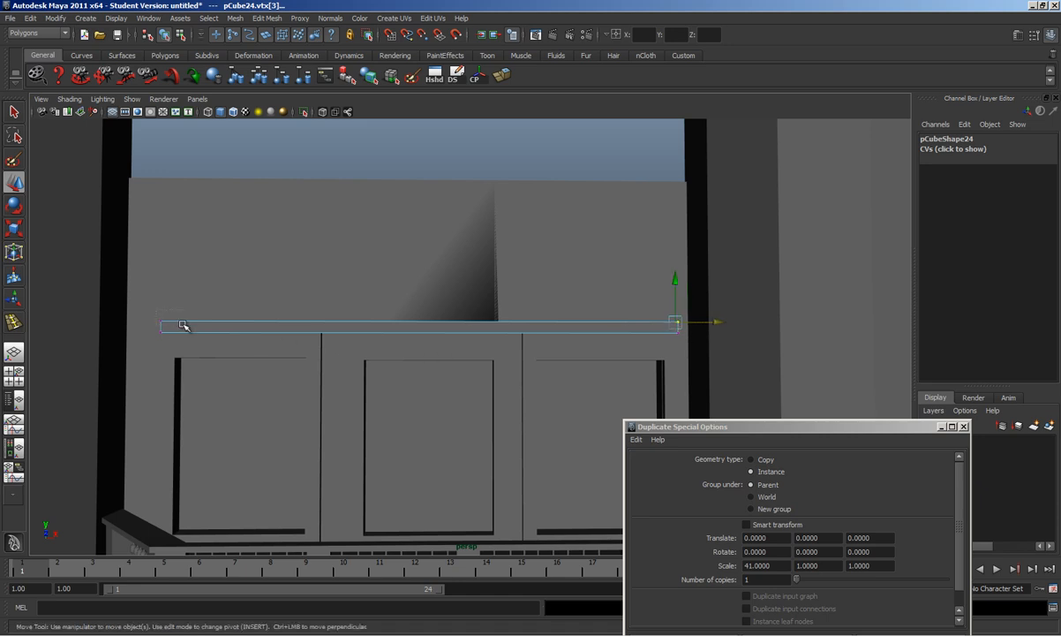
key("r")
left_click_drag(366, 324, 512, 300)
key("F11")
left_click(446, 308)
left_click(501, 76)
scroll(446, 299, "up", 4)
left_click_drag(408, 261, 409, 254)
scroll(408, 288, "down", 5)
Step: Return to object mode and move the left tower outward to 4.381 along Z
left_click_drag(407, 293, 314, 366, "alt")
left_click(397, 253)
scroll(413, 257, "down", 3)
scroll(314, 361, "up", 5)
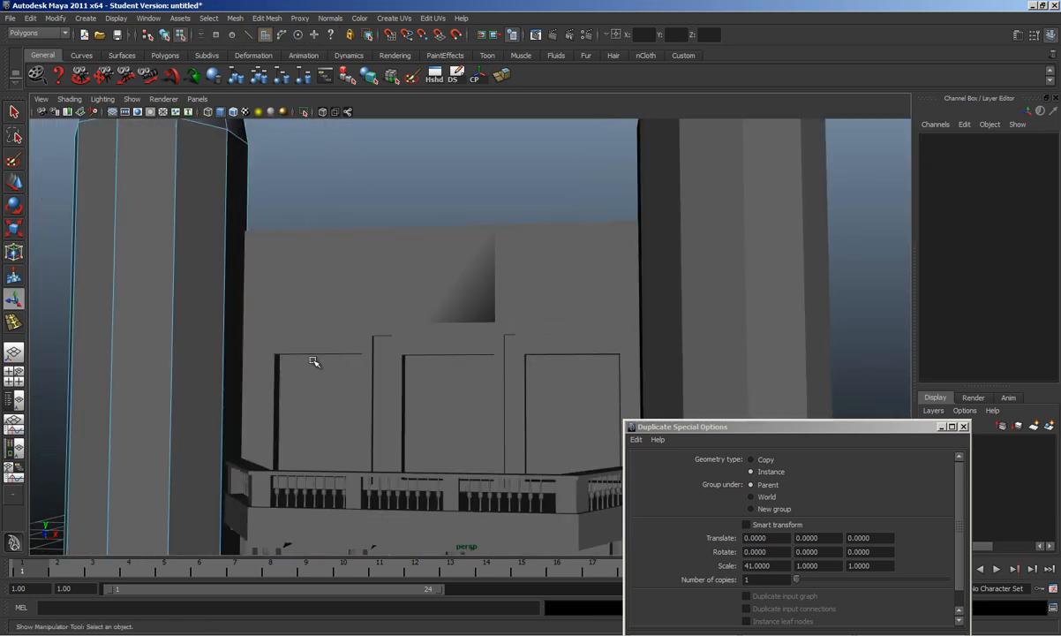
middle_click_drag(312, 360, 521, 270, "alt")
left_click_drag(572, 206, 541, 207, "alt")
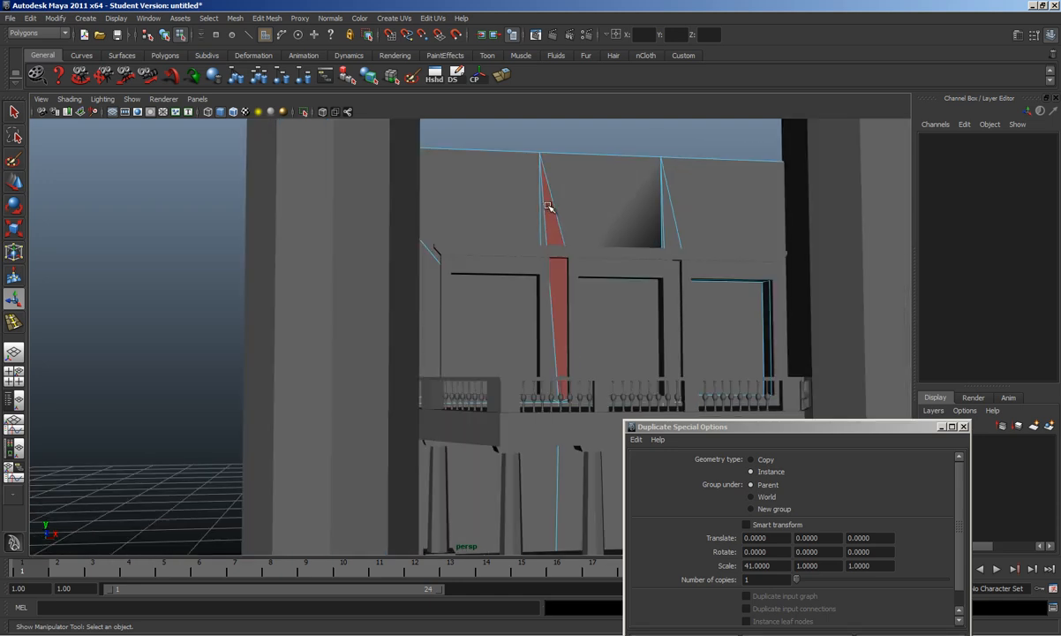
key("F8")
scroll(593, 214, "down", 3)
left_click(403, 280)
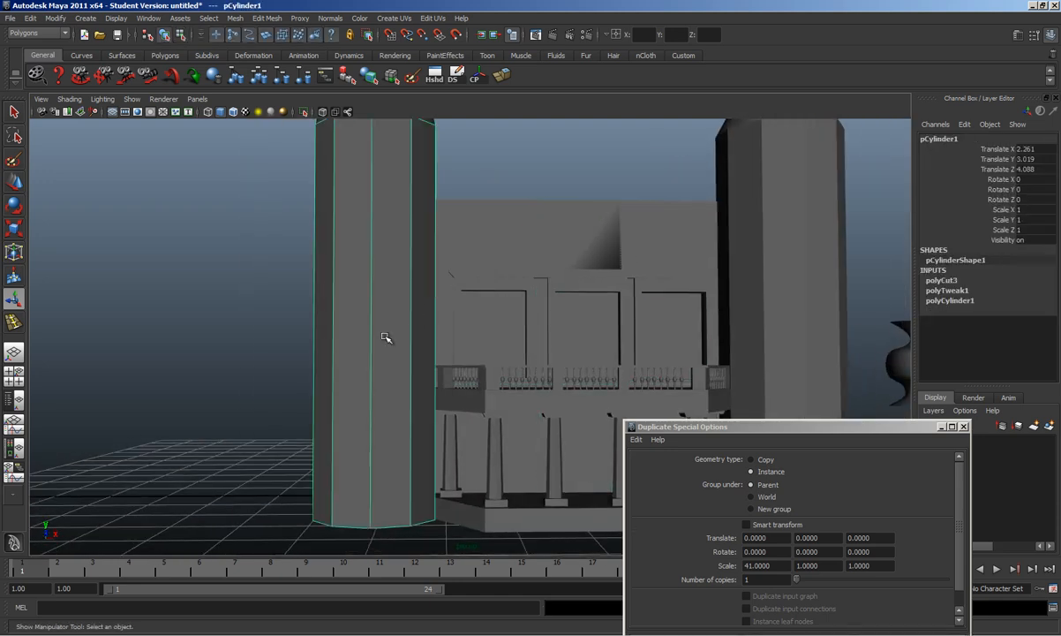
key("w")
mouse_move(322, 318)
left_mouse_down()
mouse_move(272, 328)
mouse_move(320, 340)
left_mouse_up()
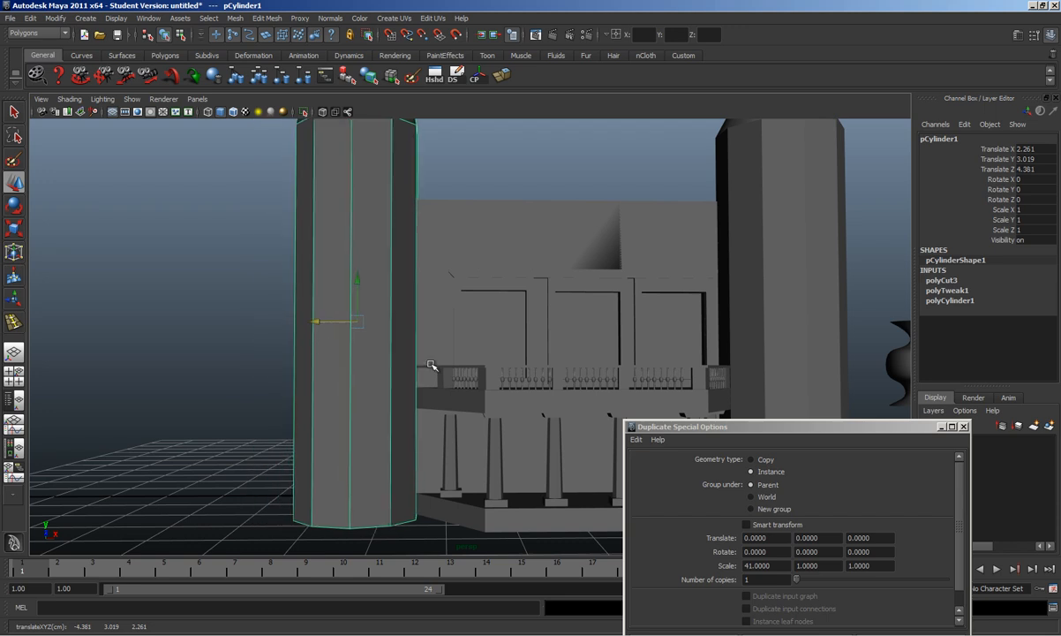
Step: Examine the window wall's edges, the balcony slab and their fit between the two towers from several angles
left_click_drag(487, 363, 483, 370, "alt")
middle_click_drag(483, 370, 305, 379, "alt")
left_click(562, 315)
scroll(607, 324, "down", 3)
left_click_drag(499, 303, 607, 332, "alt")
left_click(196, 390)
left_click_drag(175, 403, 562, 339, "alt")
right_click_drag(519, 345, 519, 305)
left_click_drag(578, 380, 451, 361, "alt")
left_click(493, 378)
right_click_drag(451, 360, 561, 337, "alt")
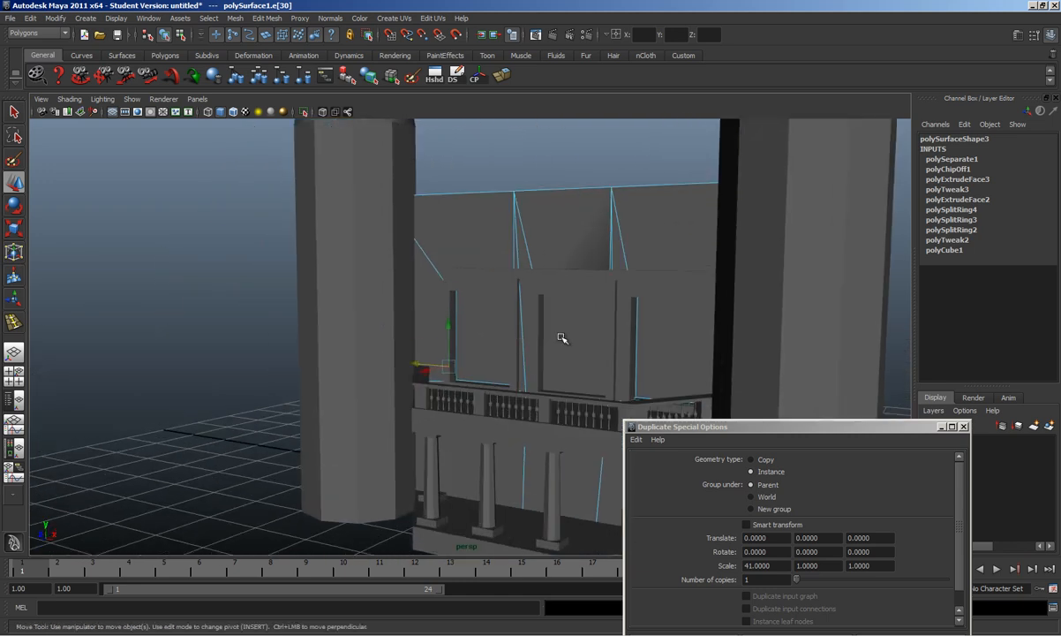
middle_click_drag(562, 337, 370, 303, "alt")
left_click_drag(370, 302, 431, 335, "alt")
left_click(490, 415)
scroll(496, 408, "down", 4)
left_click_drag(495, 407, 461, 348, "alt")
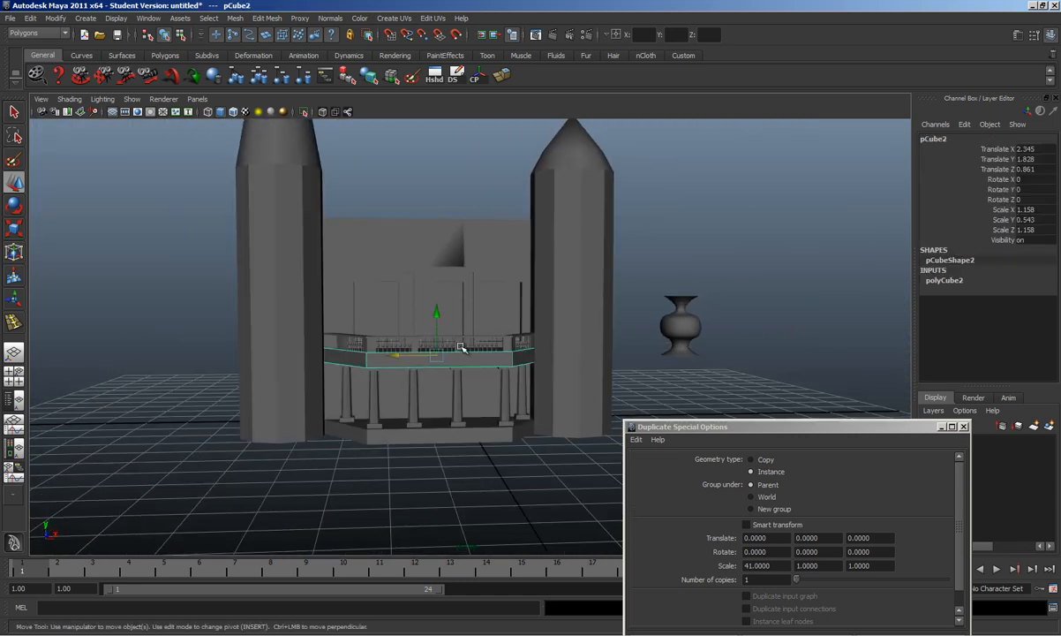
Step: Inspect the ledge above the windows up close and within the whole house
left_click(469, 278)
scroll(474, 280, "up", 4)
left_click_drag(493, 242, 555, 239, "alt")
left_click(553, 230)
right_click_drag(547, 247, 512, 340, "alt")
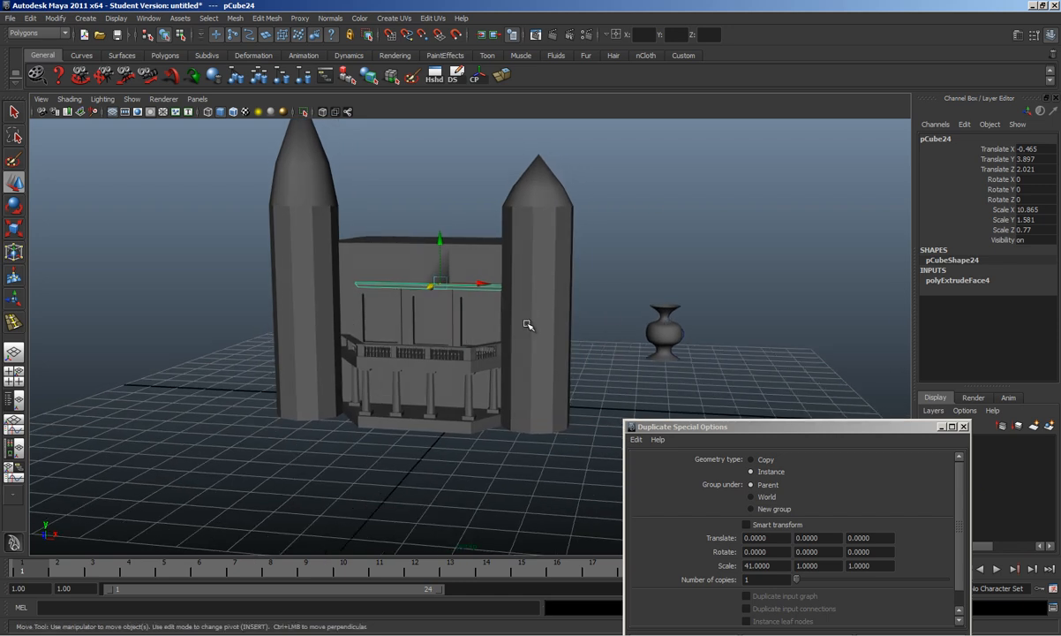
left_click_drag(527, 325, 531, 317, "alt")
middle_click_drag(531, 317, 520, 372, "alt")
scroll(531, 371, "up", 4)
Step: Try shifting the vase along X, and undo the move
left_click(714, 398)
left_click_drag(565, 340, 578, 361, "alt")
middle_click_drag(579, 361, 523, 323, "alt")
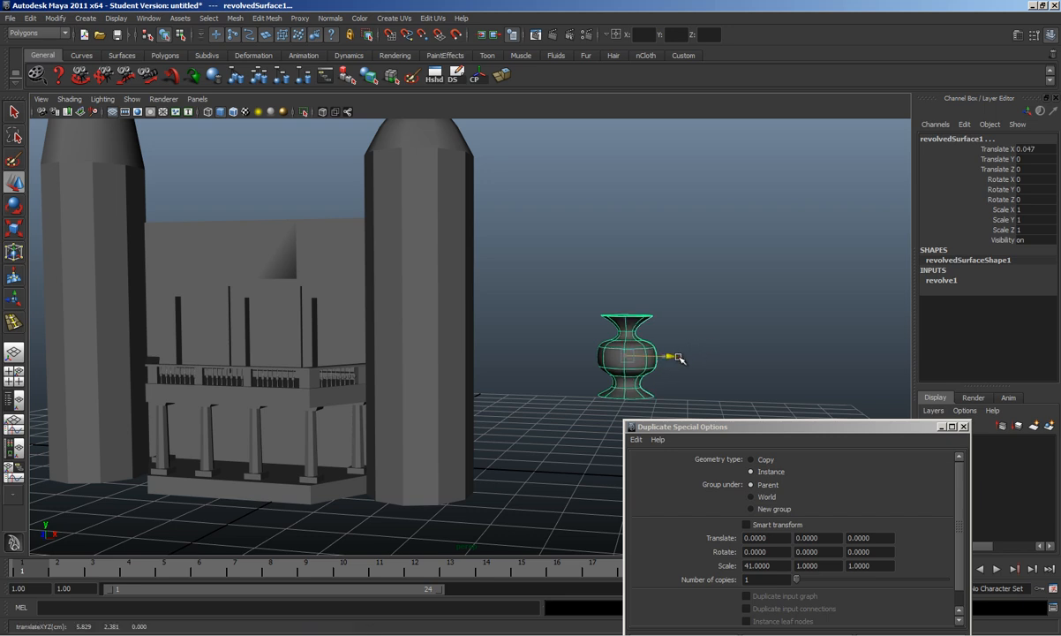
left_click_drag(670, 353, 487, 337)
key("ctrl+z")
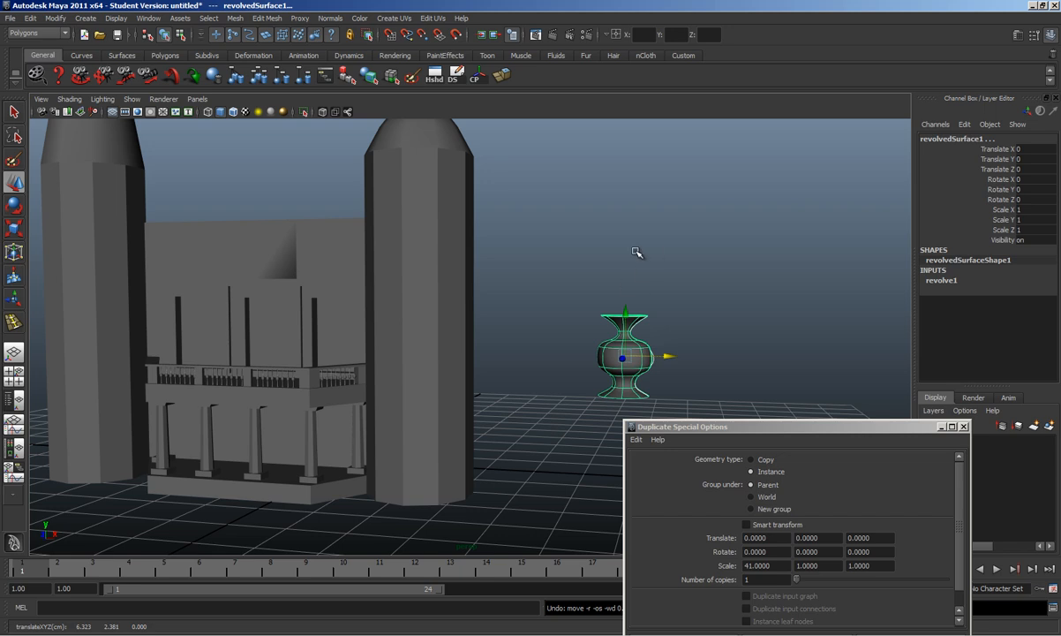
Step: Minimize the Duplicate Special Options window to clear the view of the whole house
middle_click_drag(403, 226, 549, 230, "alt")
right_click_drag(549, 230, 556, 196, "alt")
middle_click_drag(556, 196, 503, 243, "alt")
left_click_drag(503, 243, 466, 280, "alt")
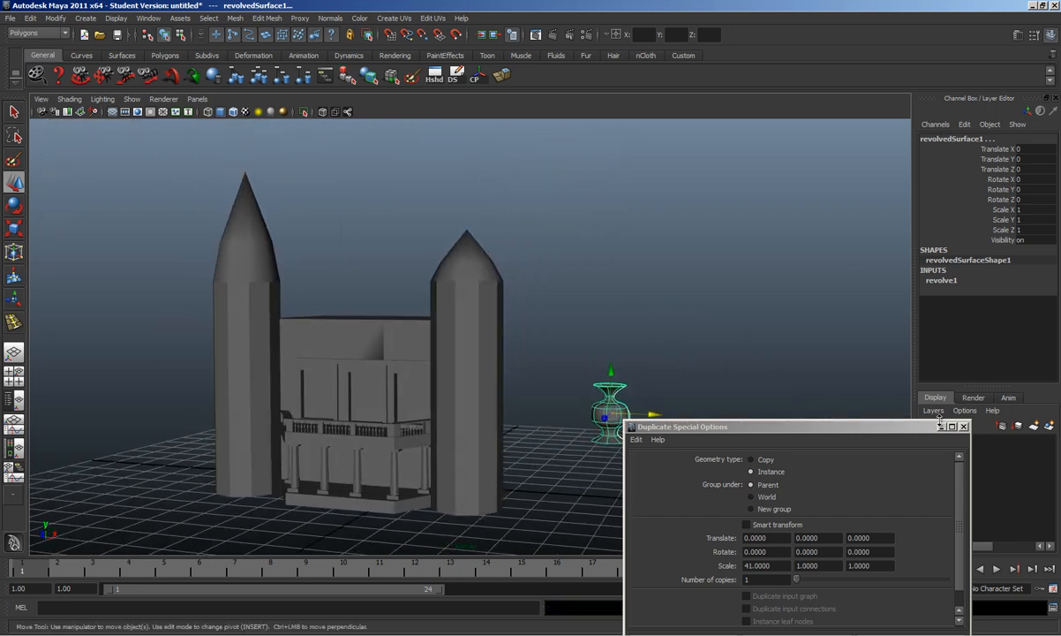
left_click_drag(901, 428, 837, 351)
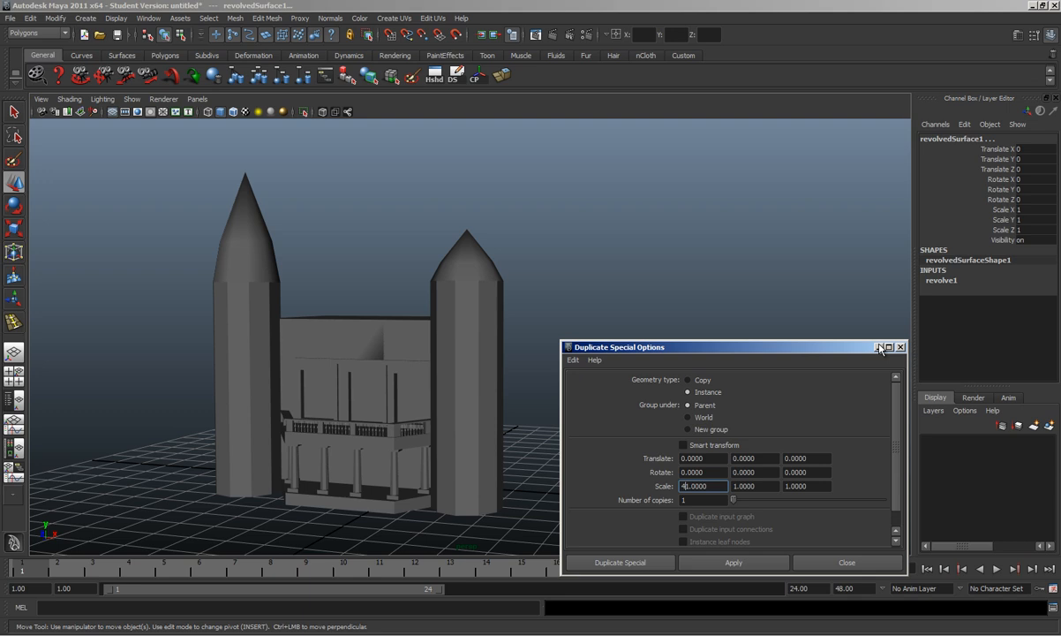
left_click(879, 347)
Step: Select all parts of the house without the vase and create a new render layer from them
left_click_drag(516, 331, 474, 373, "alt")
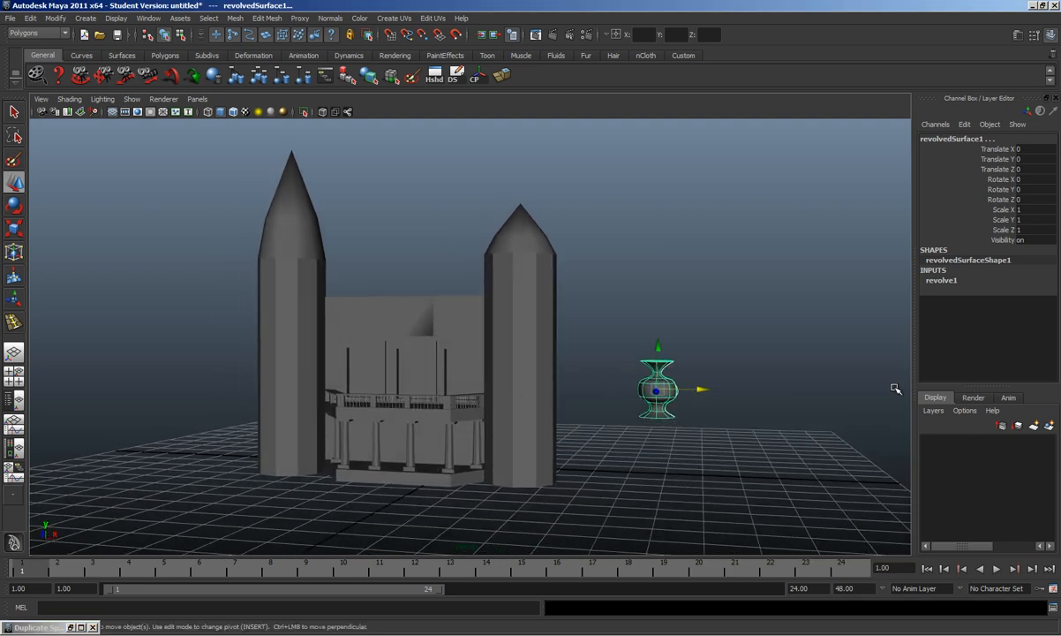
left_click(975, 399)
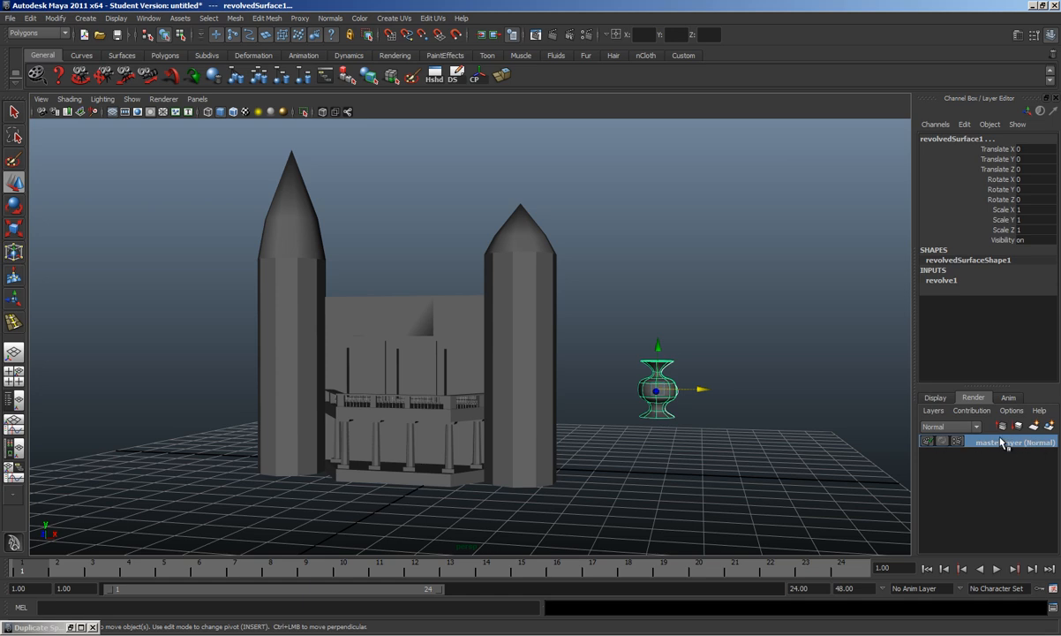
left_click_drag(202, 159, 578, 600)
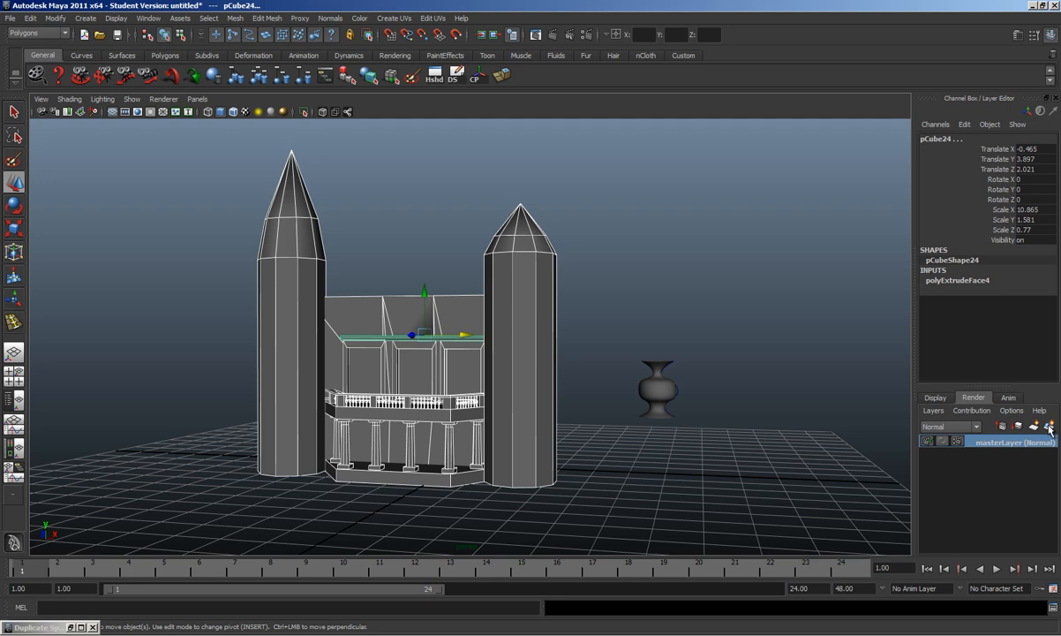
left_click(1050, 427)
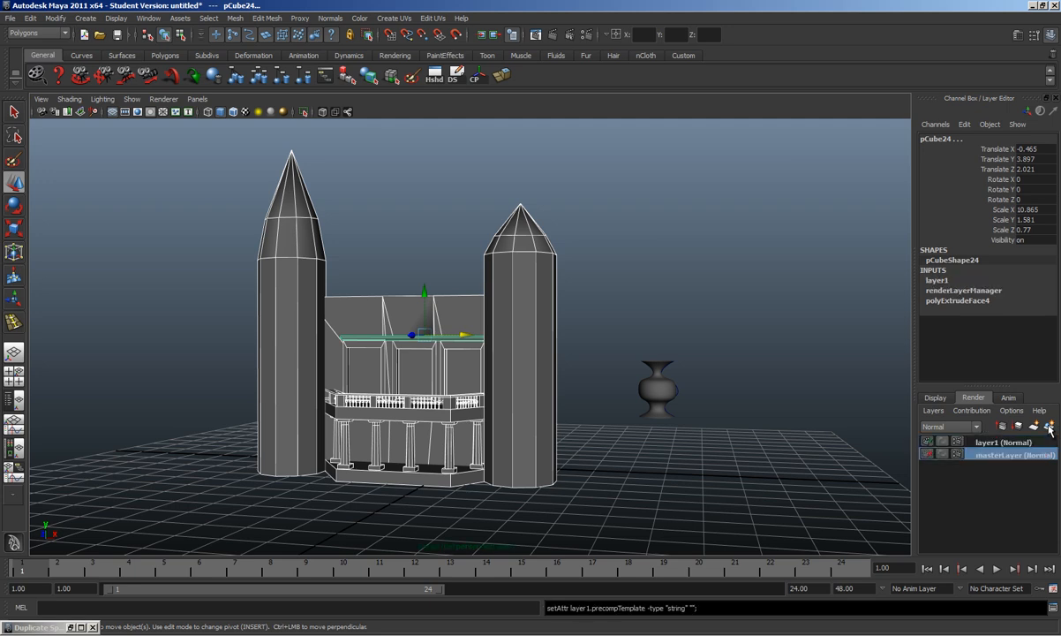
Step: Switch between layer1 and masterLayer to compare their contents, leaving layer1 active
left_click(1008, 441)
left_click_drag(483, 350, 448, 352, "alt")
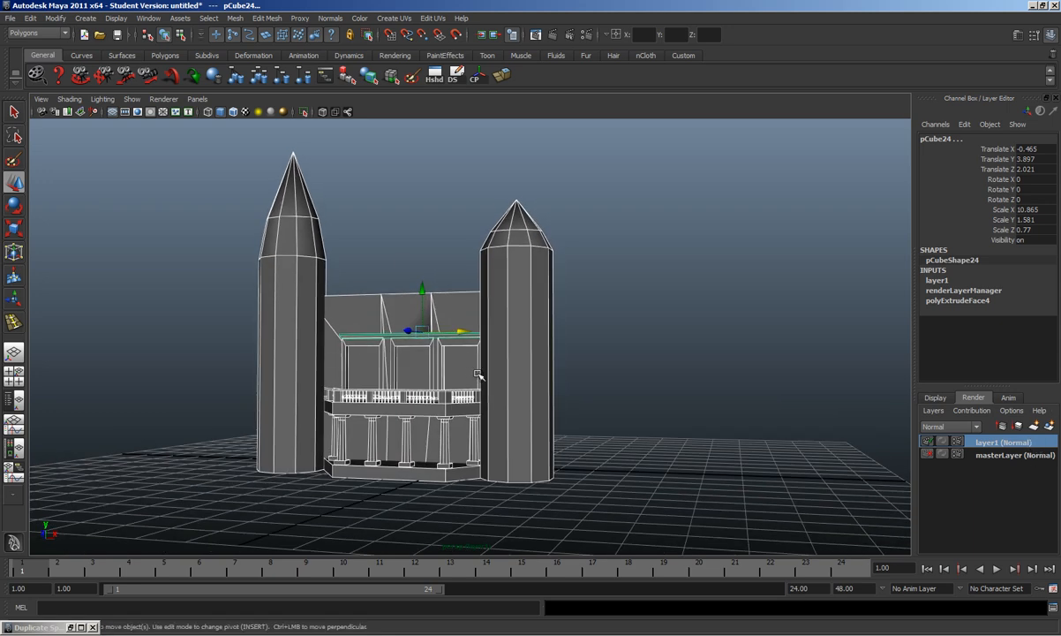
left_click(1002, 456)
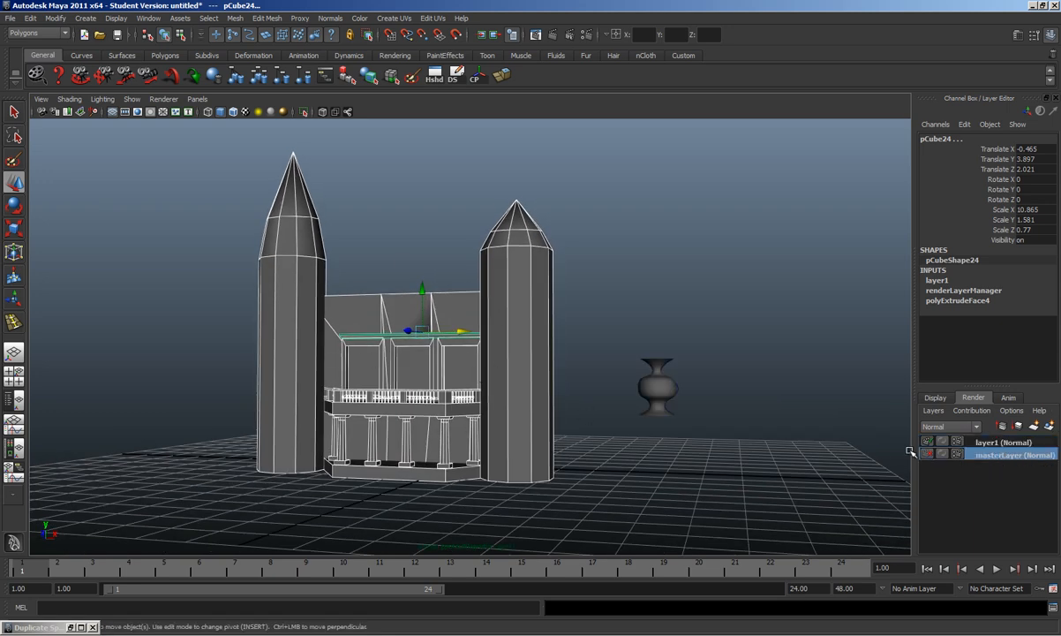
left_click(1007, 444)
left_click(1009, 456)
left_click(1004, 443)
left_click_drag(620, 348, 592, 320, "alt")
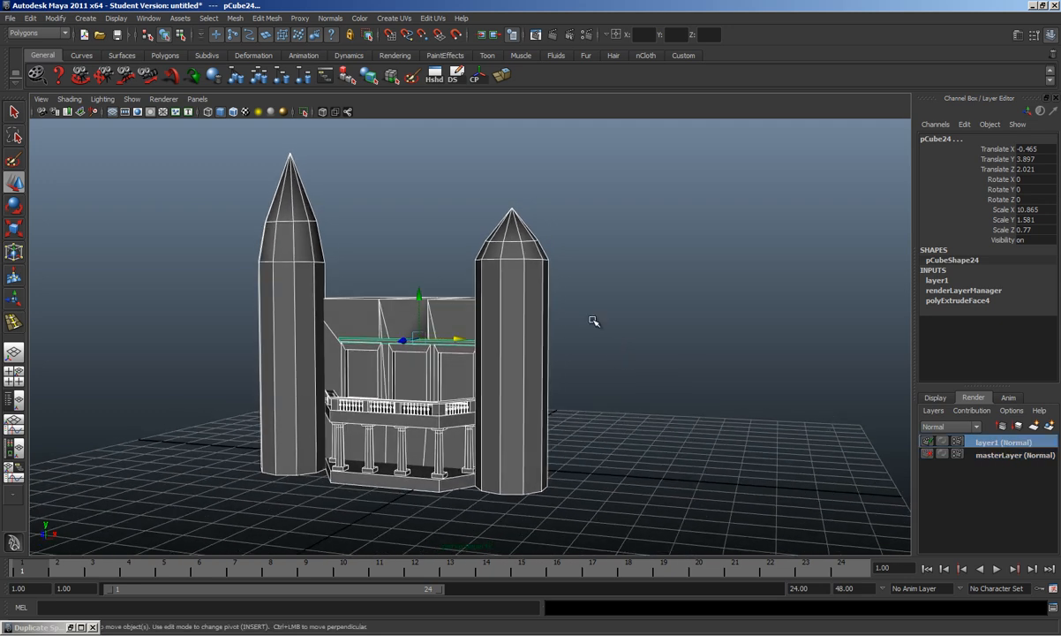
Step: Render the current frame of layer1 and close the Output Window covering the rendered image
left_click(555, 35)
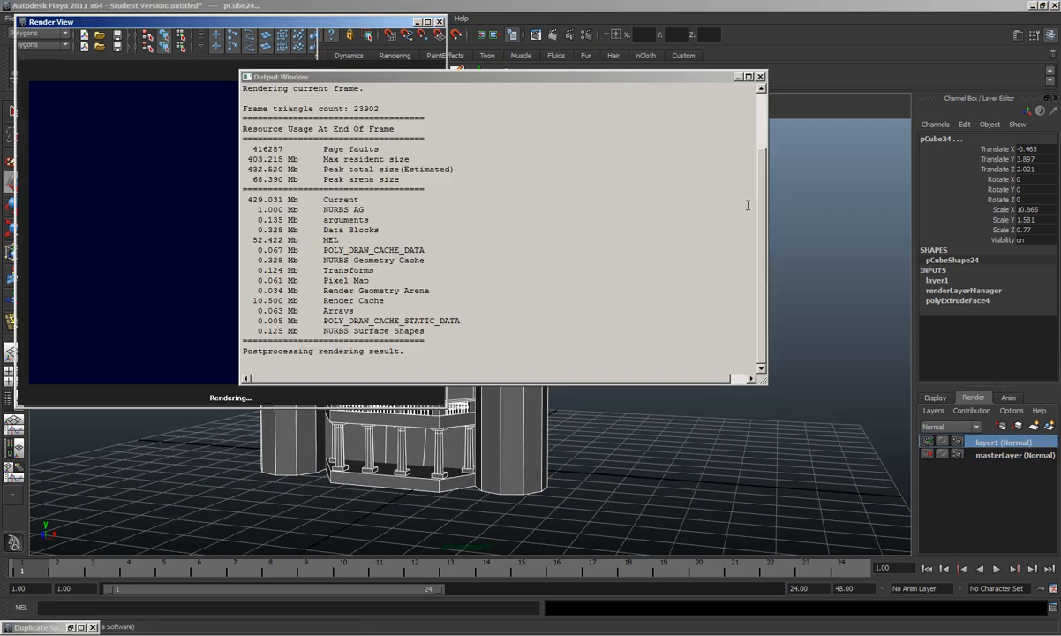
left_click_drag(565, 85, 424, 239)
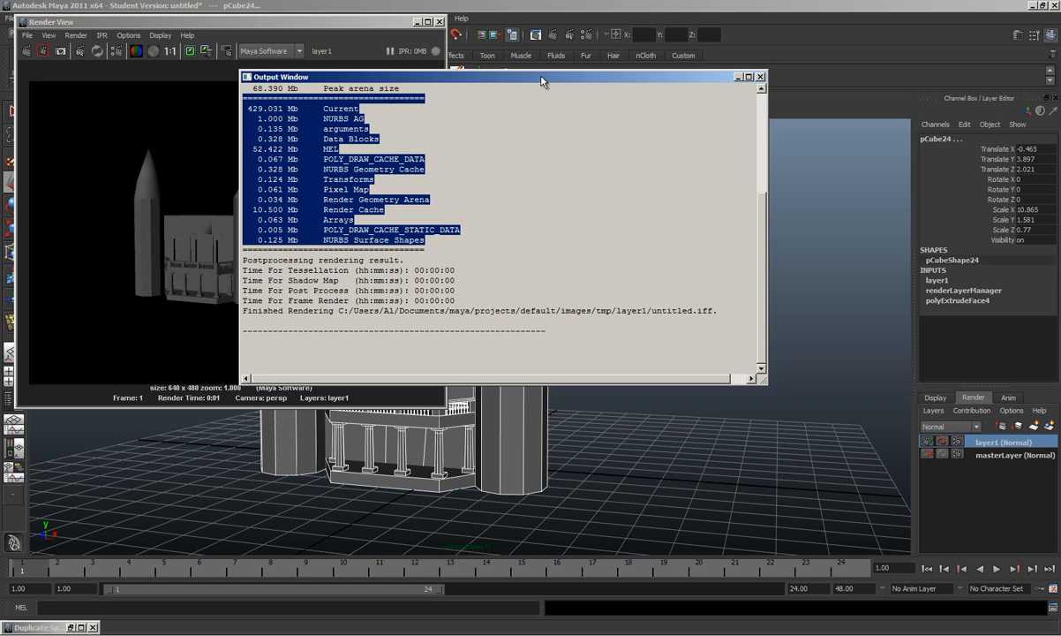
left_click_drag(544, 77, 506, 323)
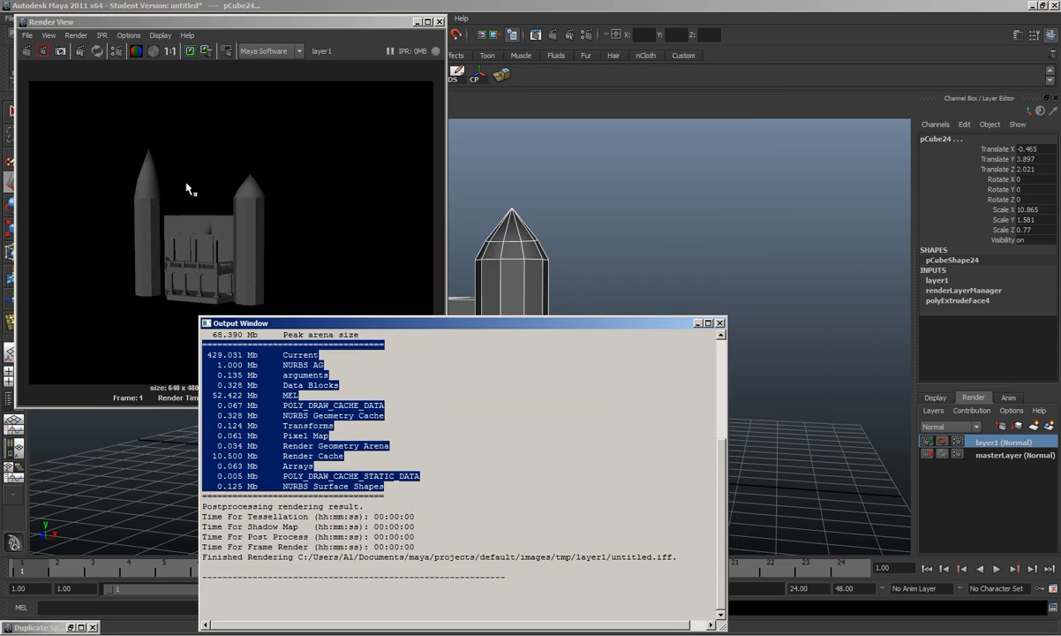
left_click(720, 323)
scroll(543, 289, "up", 6)
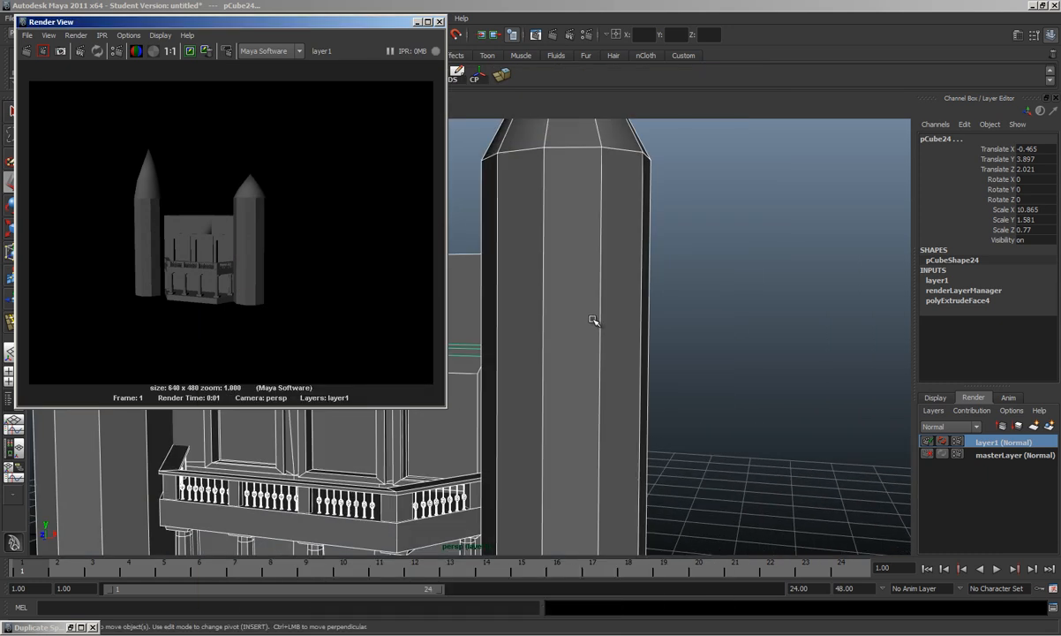
Step: Render layer1 again from several closer viewing angles of the house and dismiss the Output Window
left_click(554, 35)
left_click(422, 293)
scroll(549, 367, "down", 3)
middle_click_drag(521, 360, 637, 324, "alt")
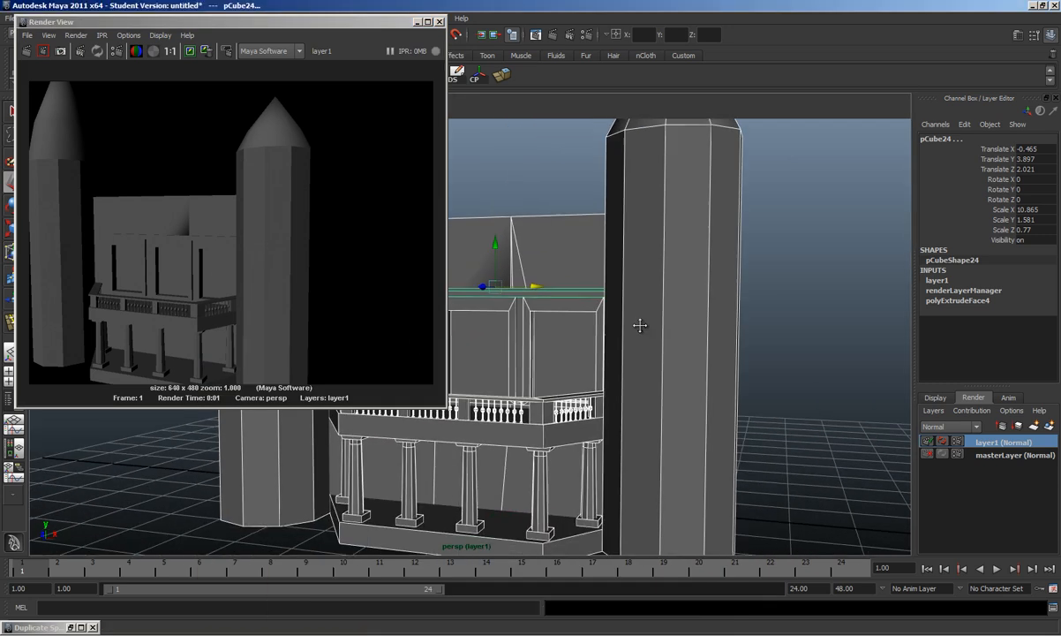
left_click_drag(638, 324, 595, 347, "alt")
left_click(535, 36)
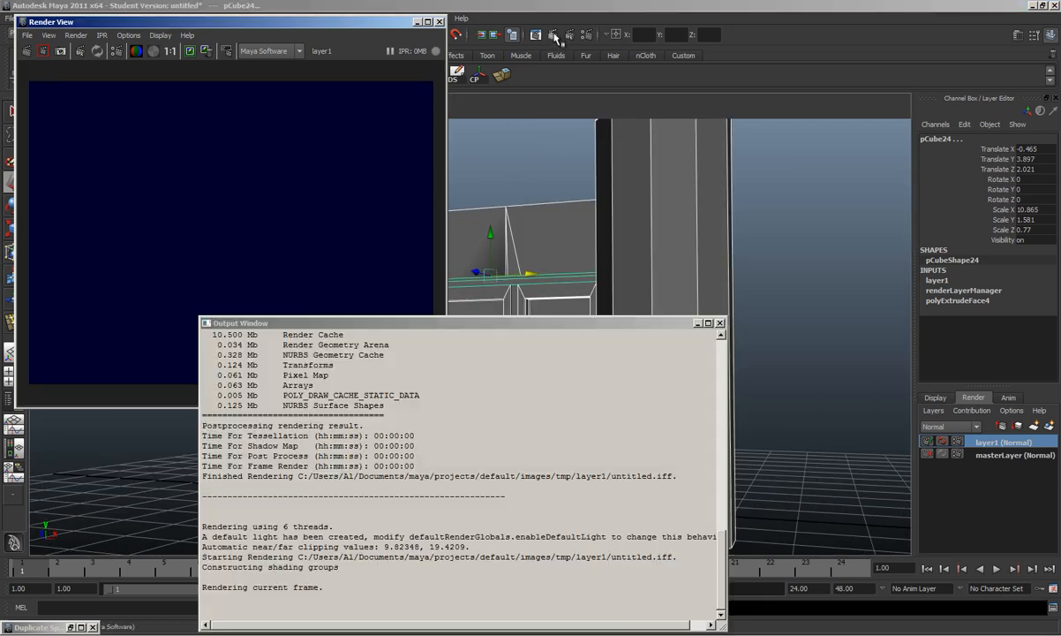
left_click(684, 306)
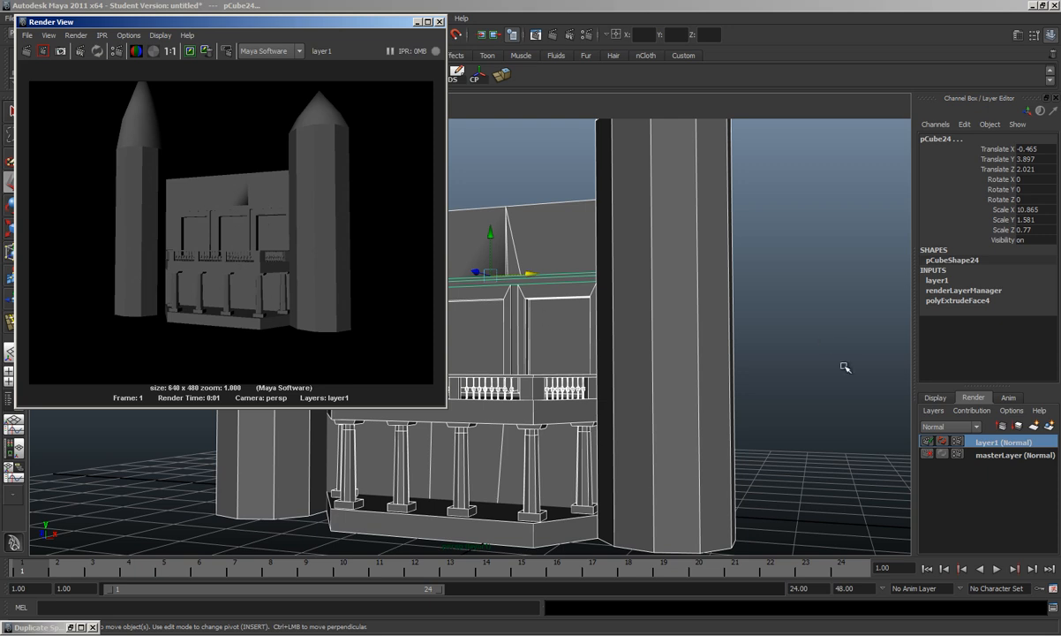
Step: Apply the Occlusion preset to layer1 through its attributes and close the Output Window
right_click(1004, 446)
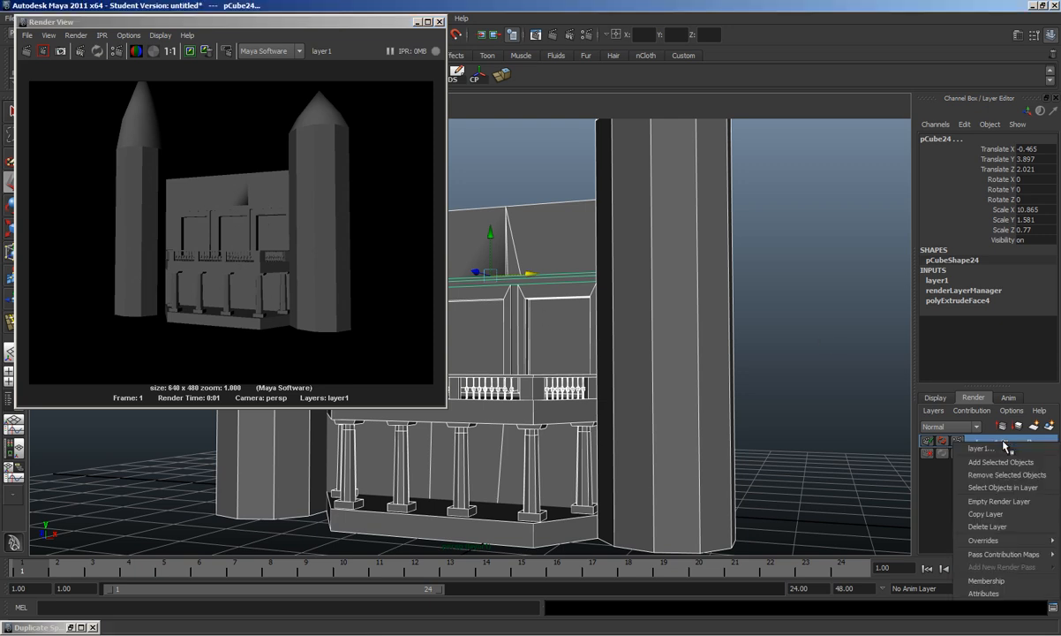
left_click(983, 593)
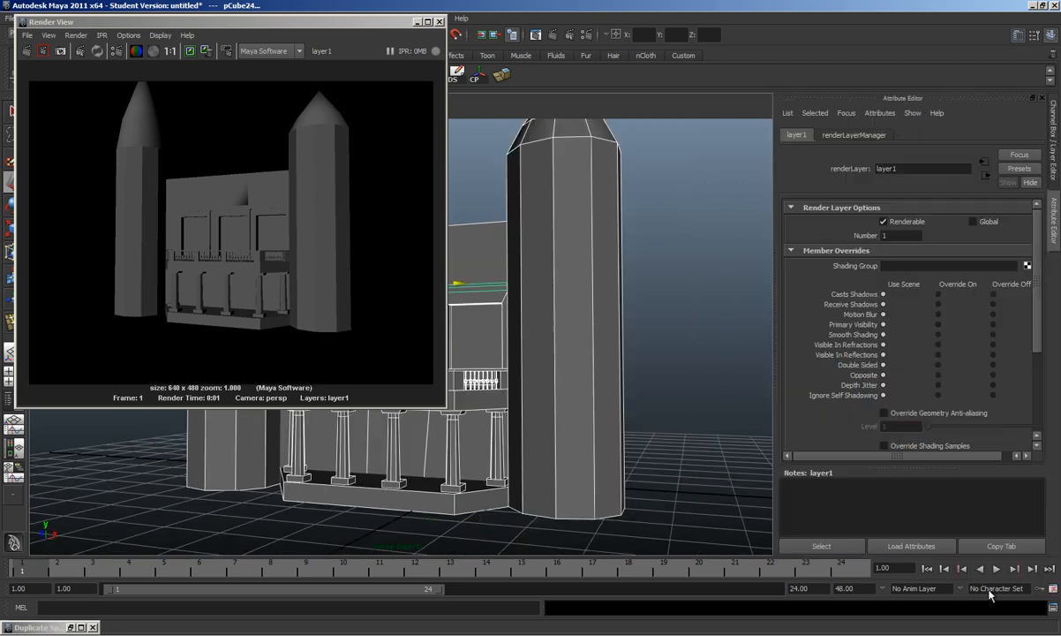
left_click(1020, 169)
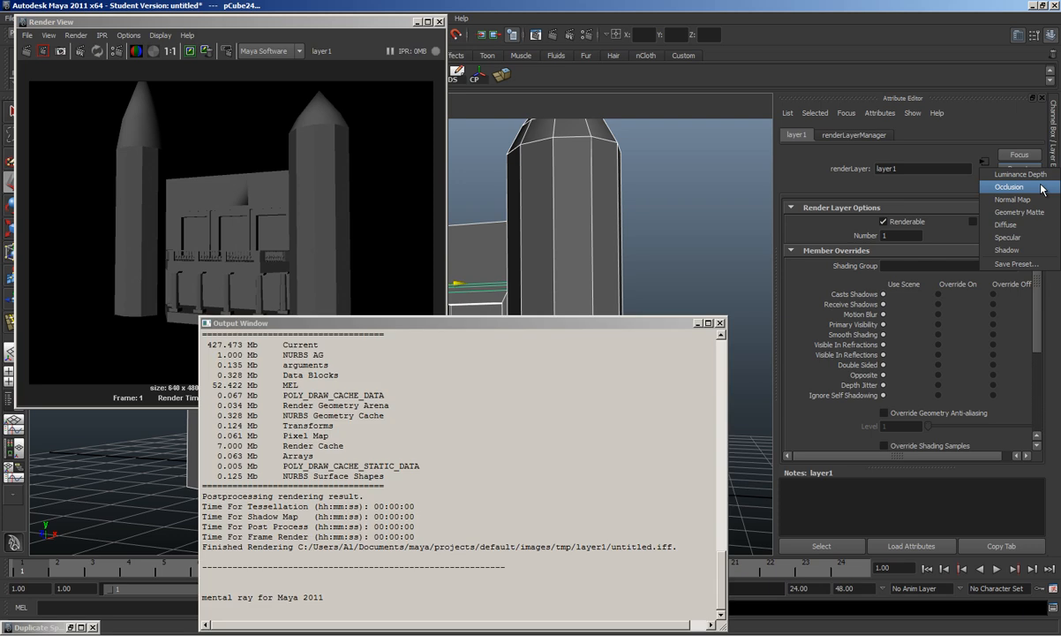
left_click(1042, 188)
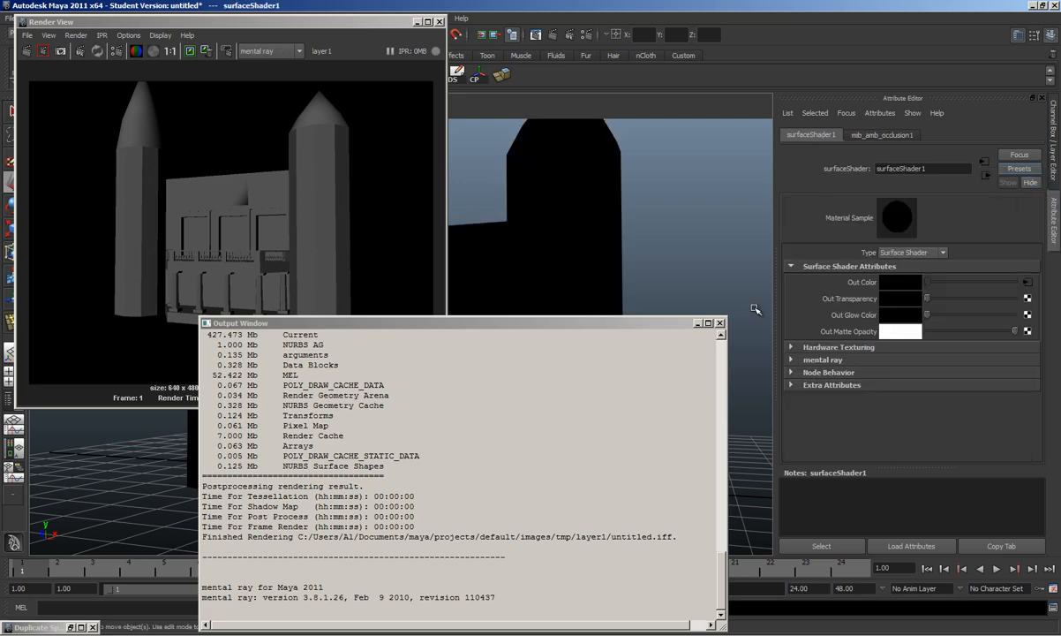
left_click(719, 323)
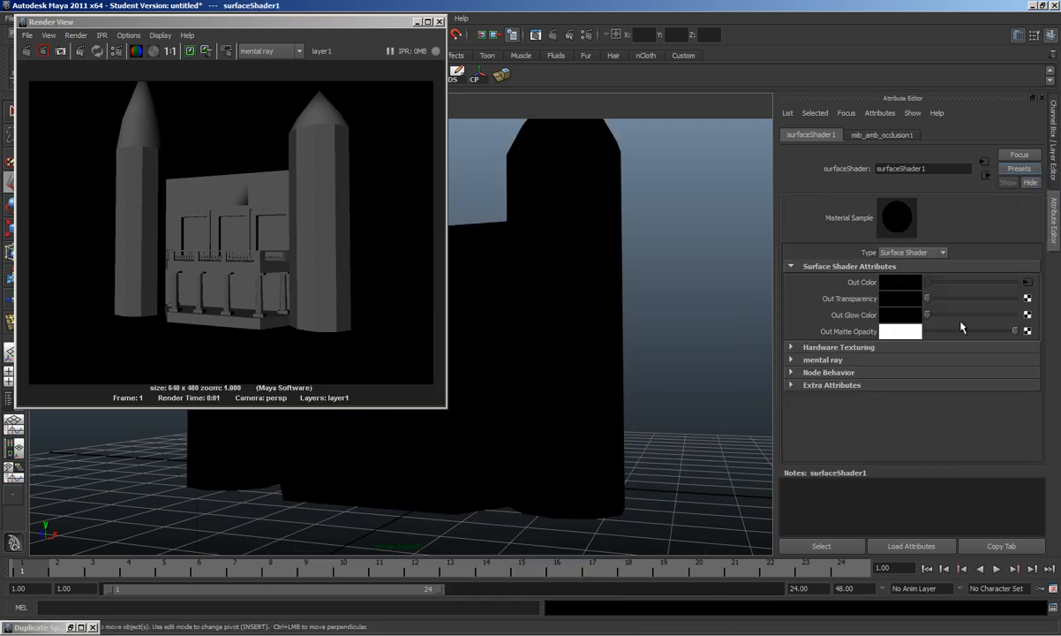
Step: Reframe the shaded house on masterLayer from a low angle, and render the current frame of layer1 with mental ray
left_click(1019, 34)
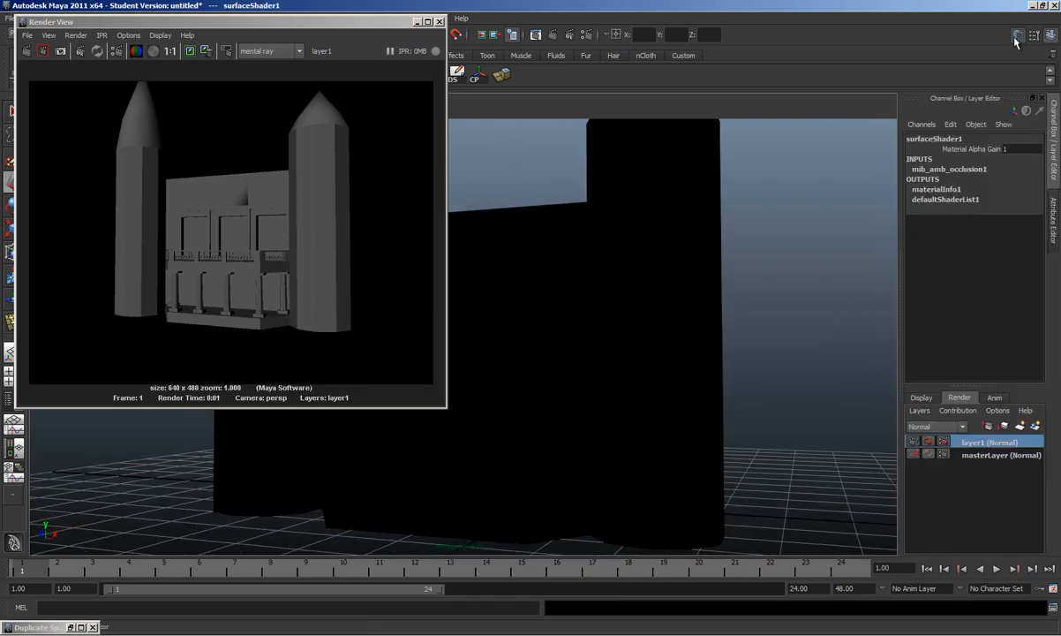
left_click(1006, 457)
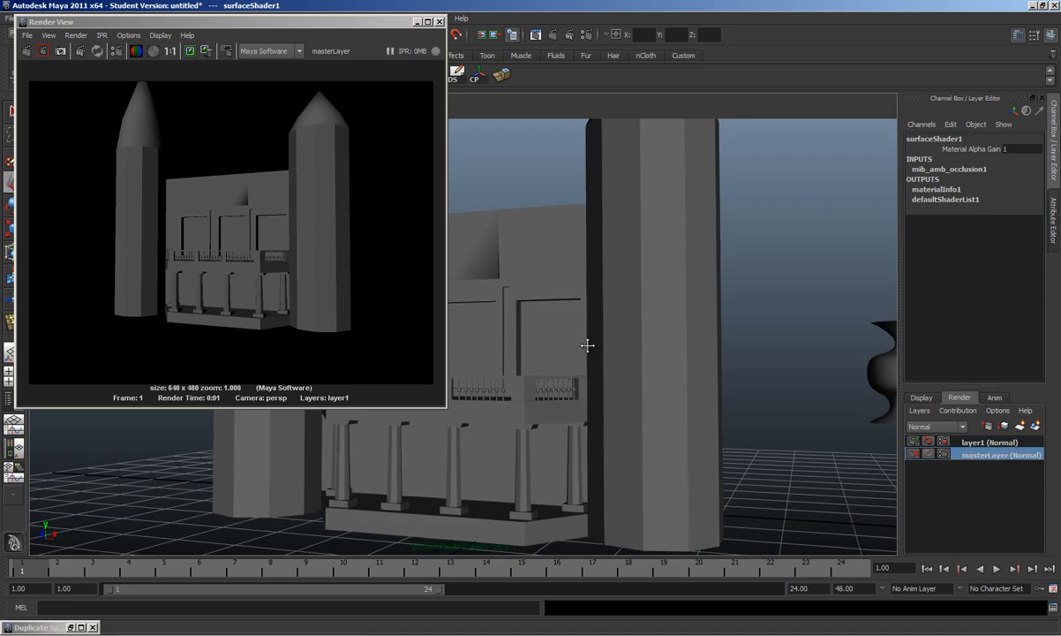
middle_click_drag(587, 345, 513, 376, "alt")
left_click_drag(512, 375, 544, 373, "alt")
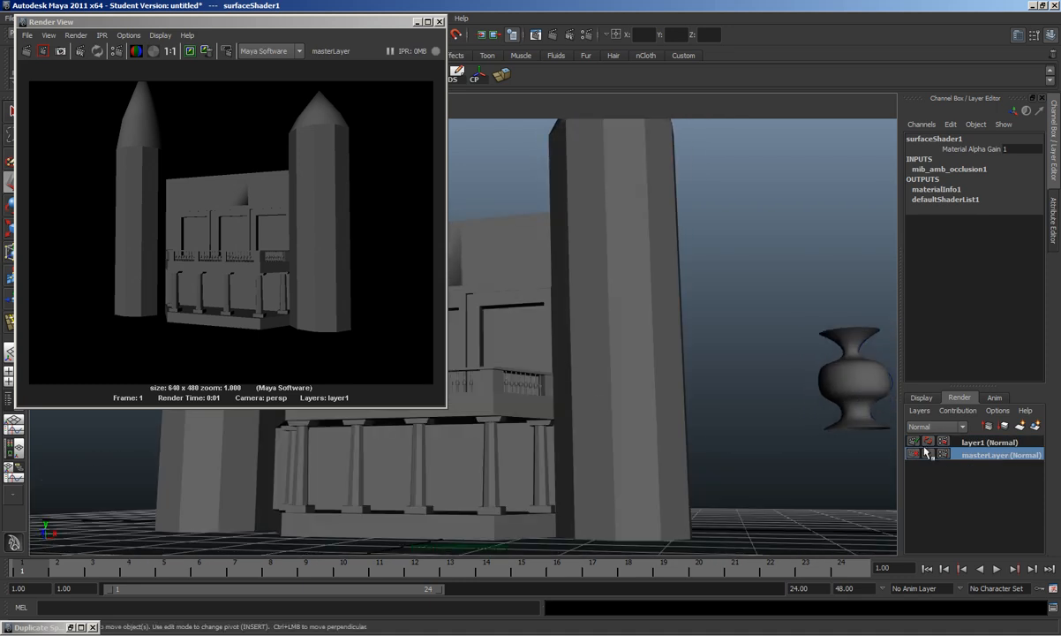
left_click(995, 444)
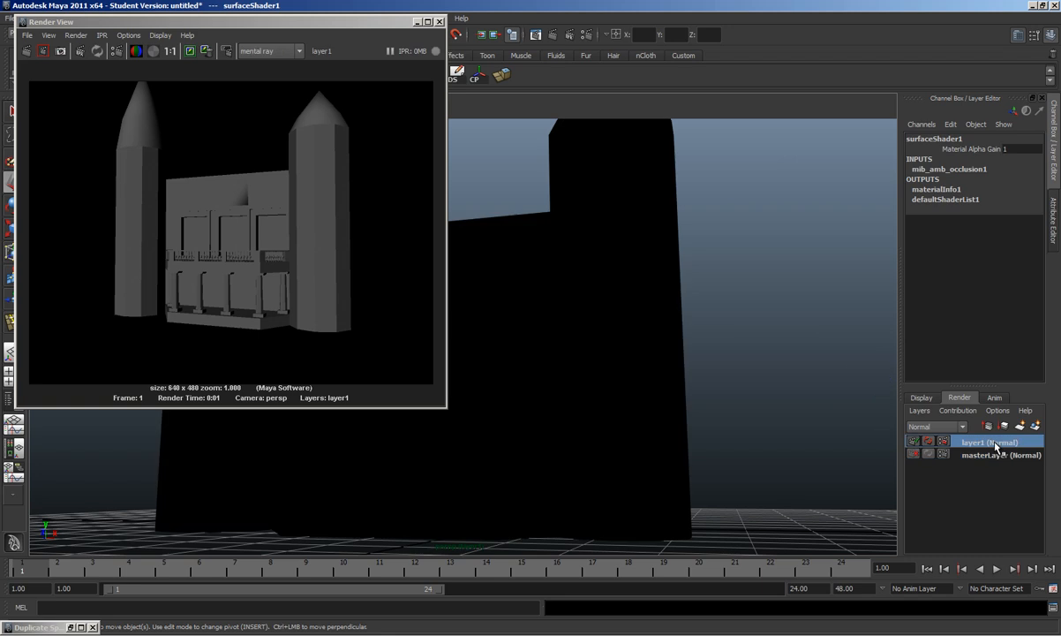
left_click(554, 34)
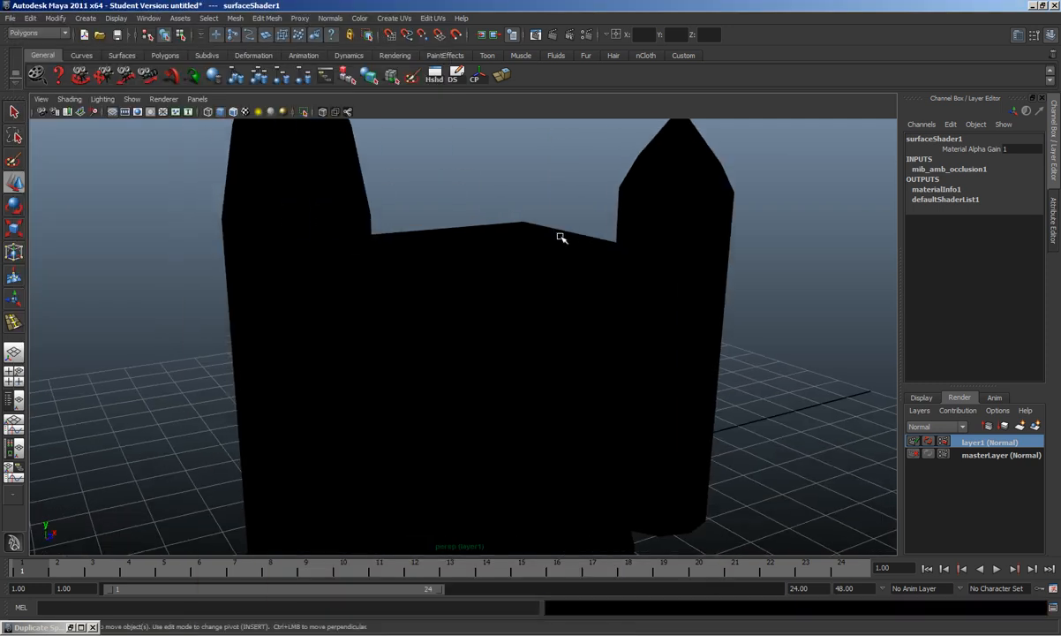
Step: Render the occlusion of layer1 from another angle, and close the Output Window and the Render View
left_click_drag(502, 239, 512, 207, "alt")
left_click(553, 35)
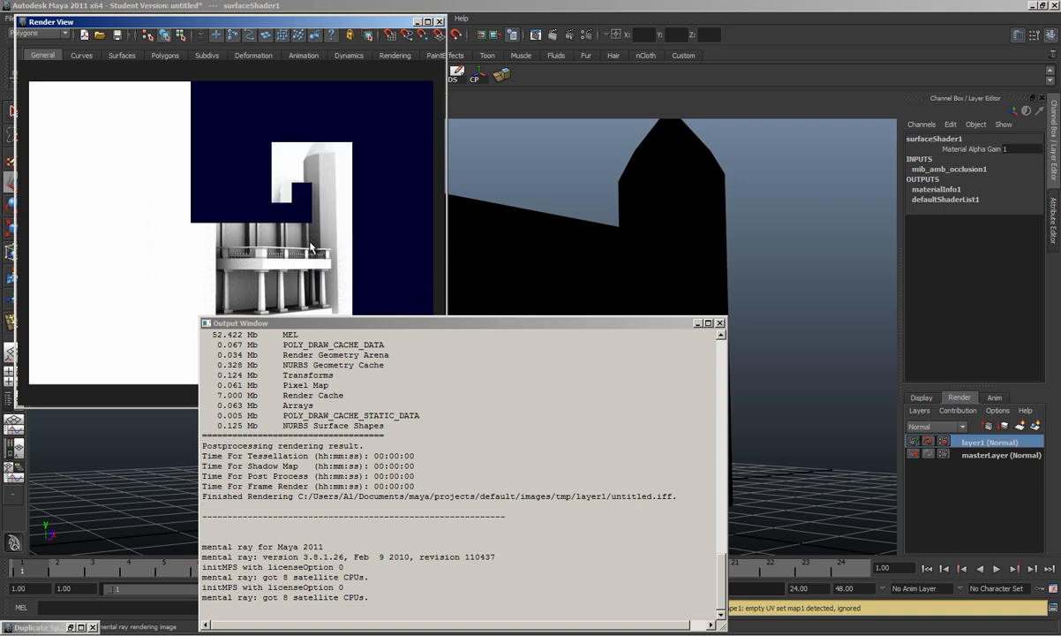
left_click(720, 323)
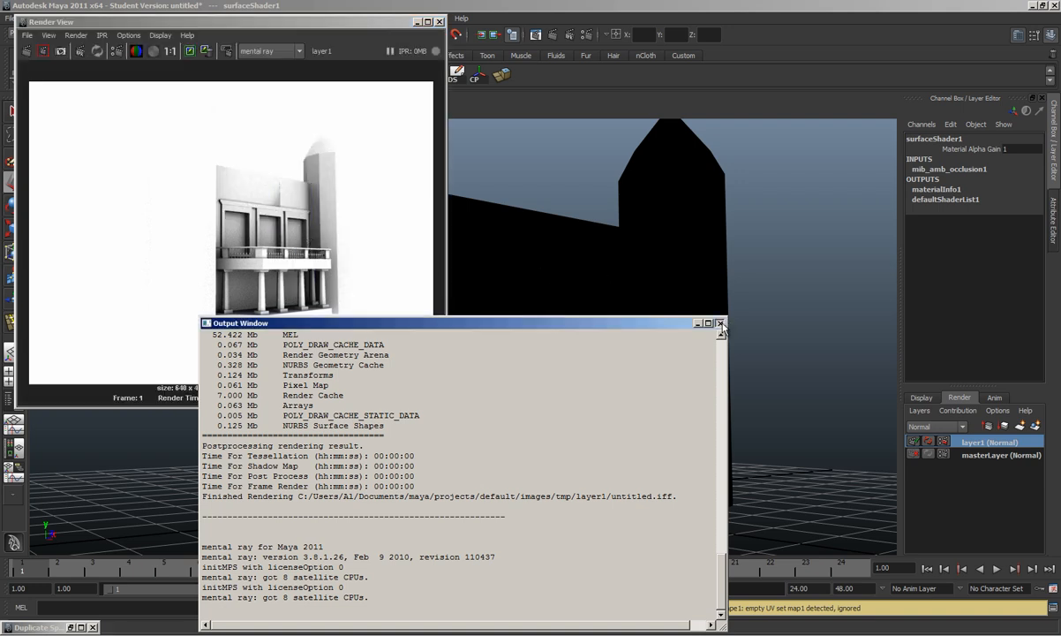
left_click(438, 21)
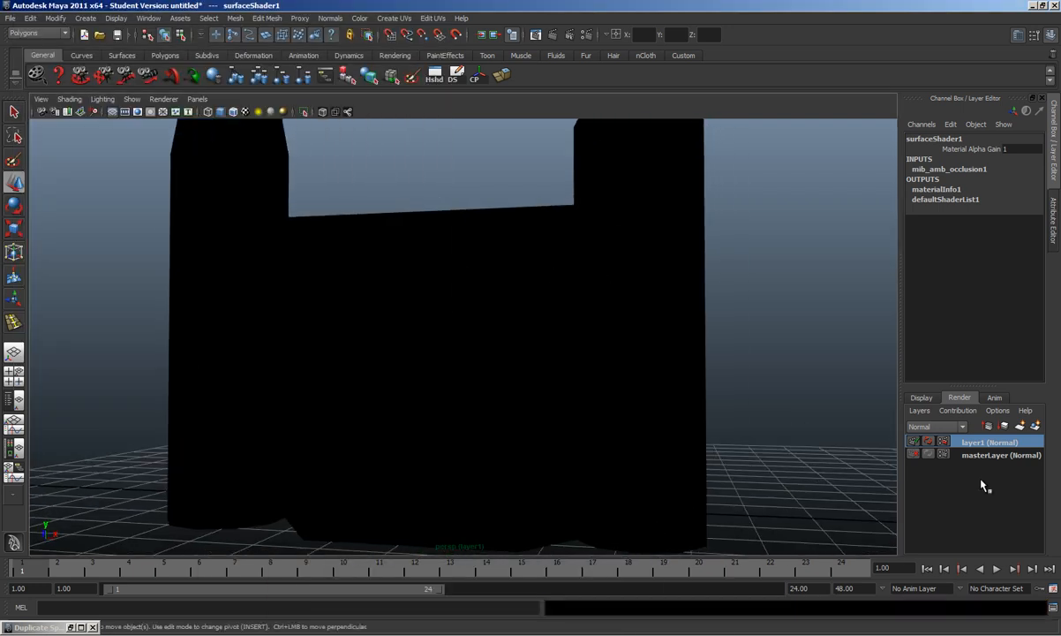
Step: Make masterLayer active and select the balcony slab above the porch columns
left_click(998, 456)
left_click_drag(438, 340, 431, 429, "alt")
scroll(430, 371, "down", 4)
scroll(477, 380, "up", 3)
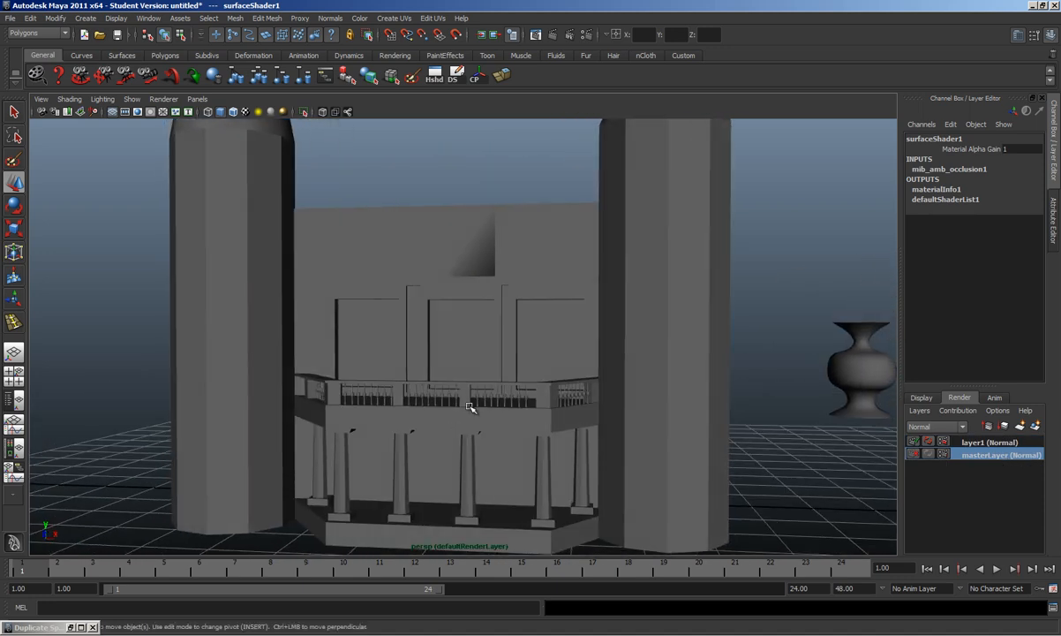
left_click(471, 407)
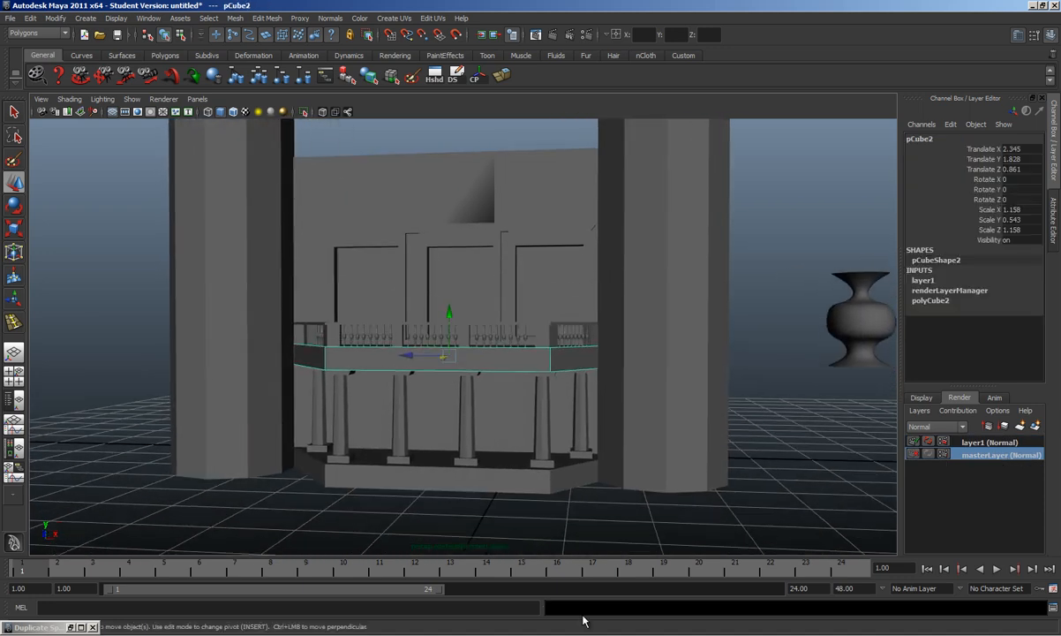
Step: Switch to the reference photo in HP MediaSmart Photo and examine the ground-floor porch, door and steps
left_click(512, 633)
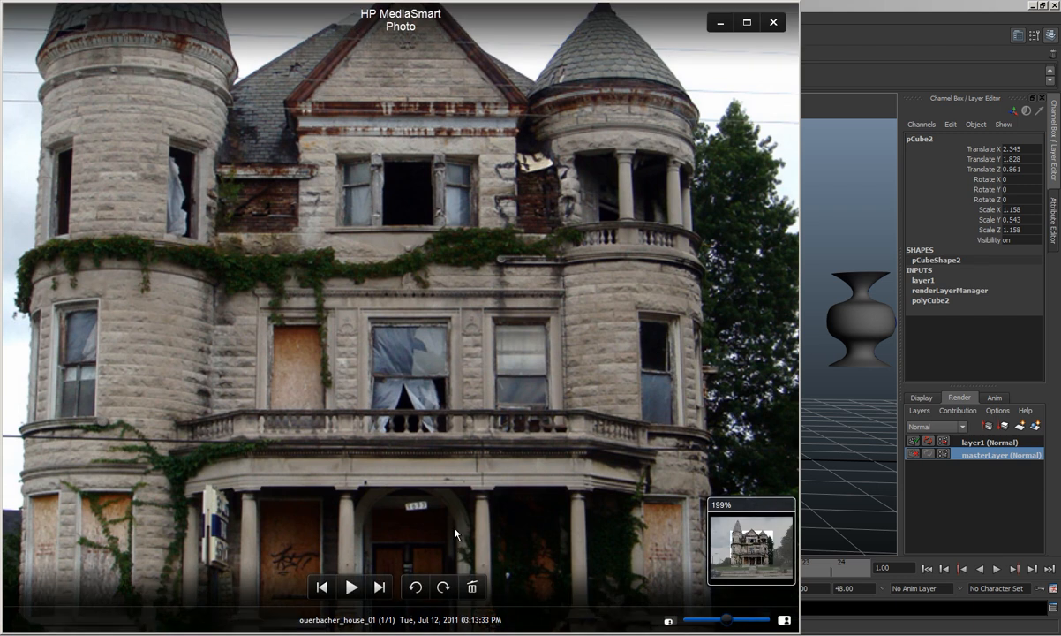
left_click_drag(389, 540, 416, 374)
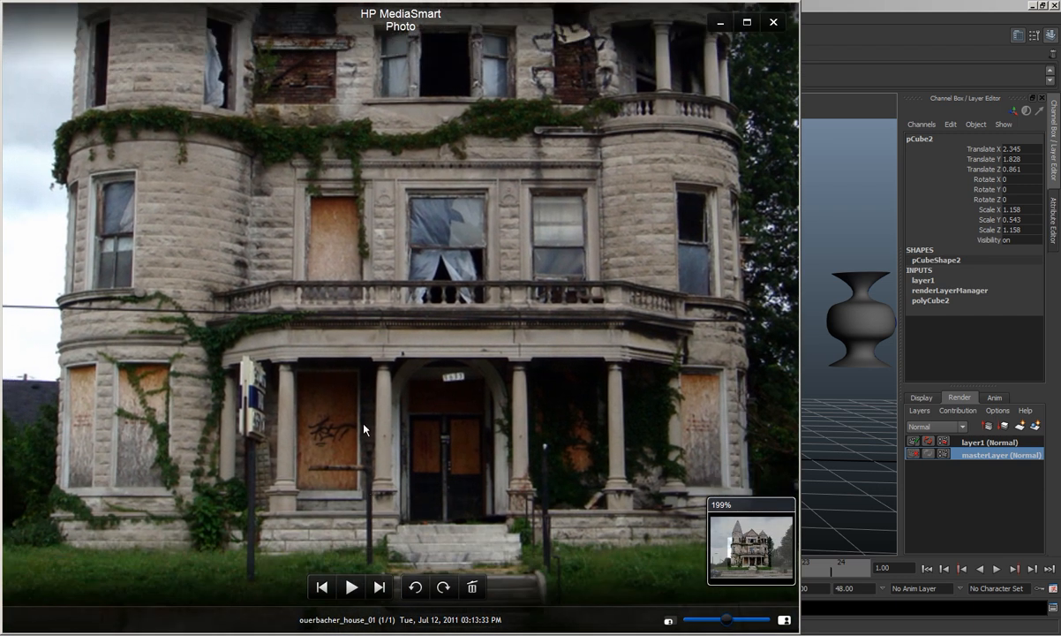